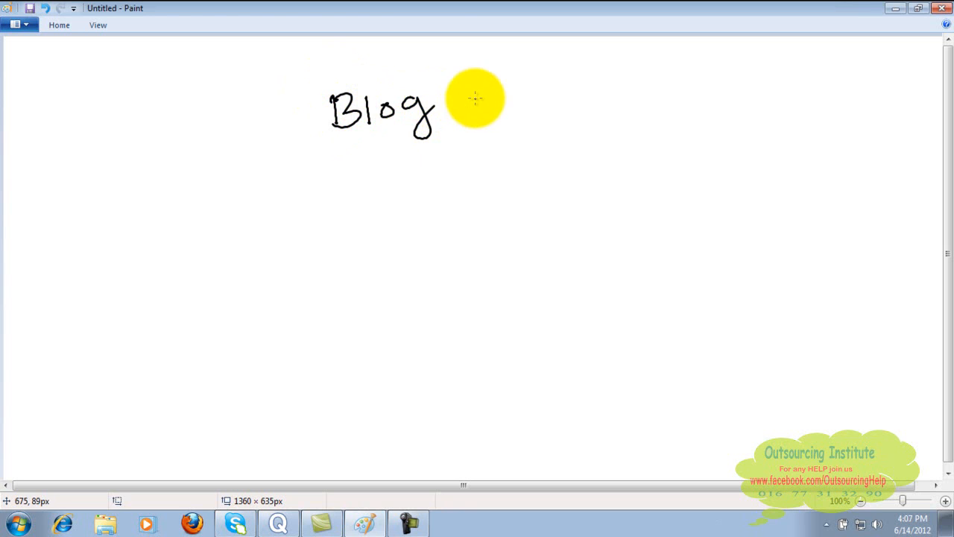
- Complete the underlined handwritten heading "Blog Posting" and write the question "Blog কি?" below it on the left side of the canvas
mouse_move(522, 89)
left_mouse_down()
mouse_move(515, 108)
mouse_move(534, 109)
mouse_move(547, 94)
mouse_move(554, 109)
mouse_move(616, 75)
left_mouse_up()
left_click_drag(328, 139, 637, 108)
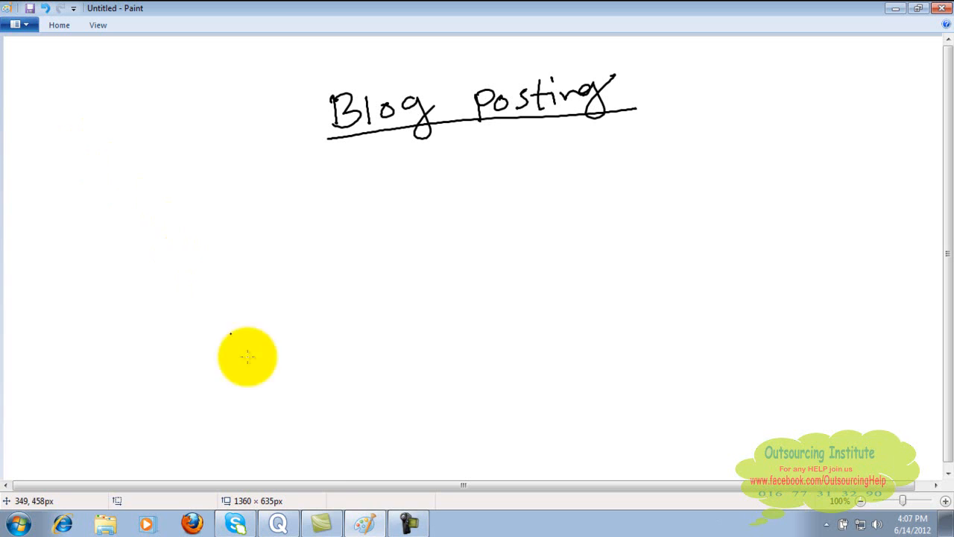
mouse_move(409, 522)
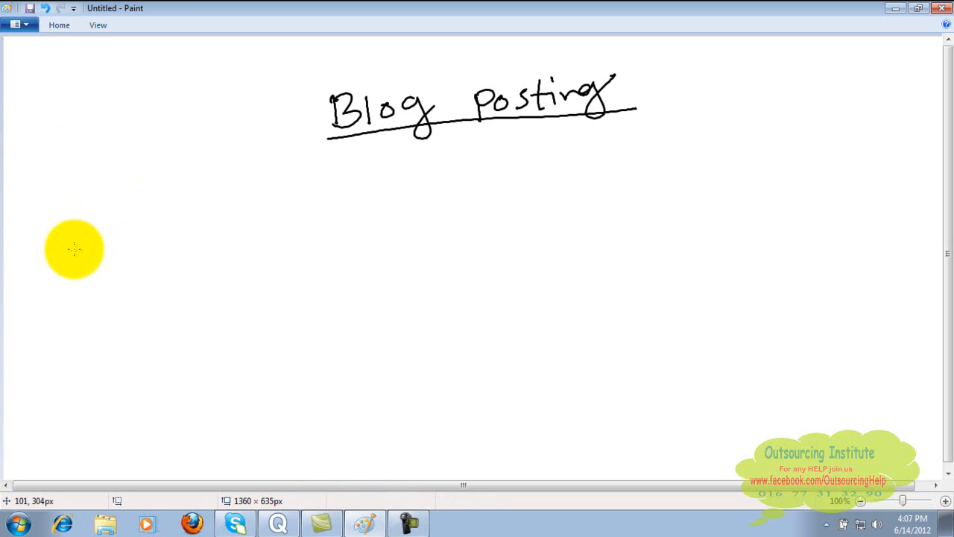
mouse_move(59, 246)
left_mouse_down()
mouse_move(58, 269)
mouse_move(85, 241)
mouse_move(107, 247)
mouse_move(104, 275)
mouse_move(149, 246)
mouse_move(185, 254)
left_mouse_up()
left_click(195, 270)
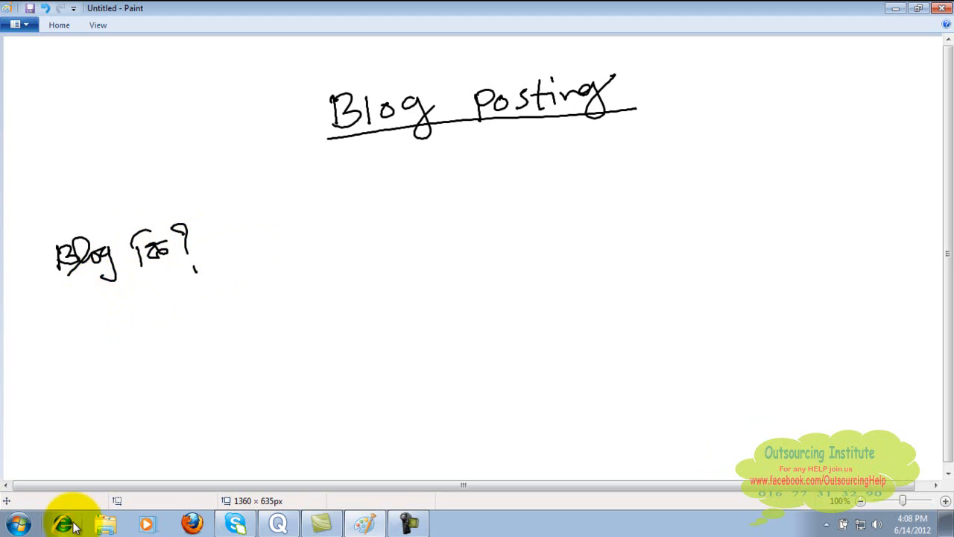
left_click(190, 522)
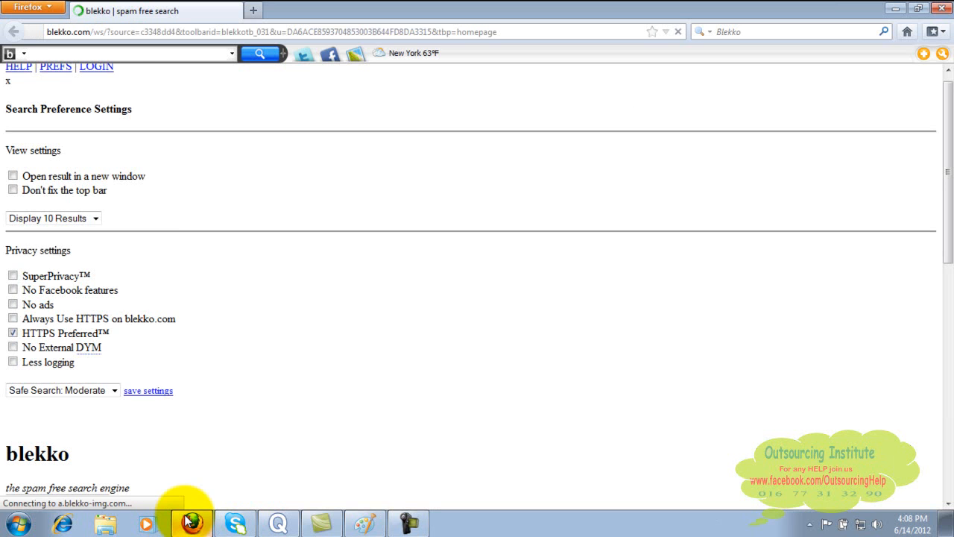
left_click(255, 10)
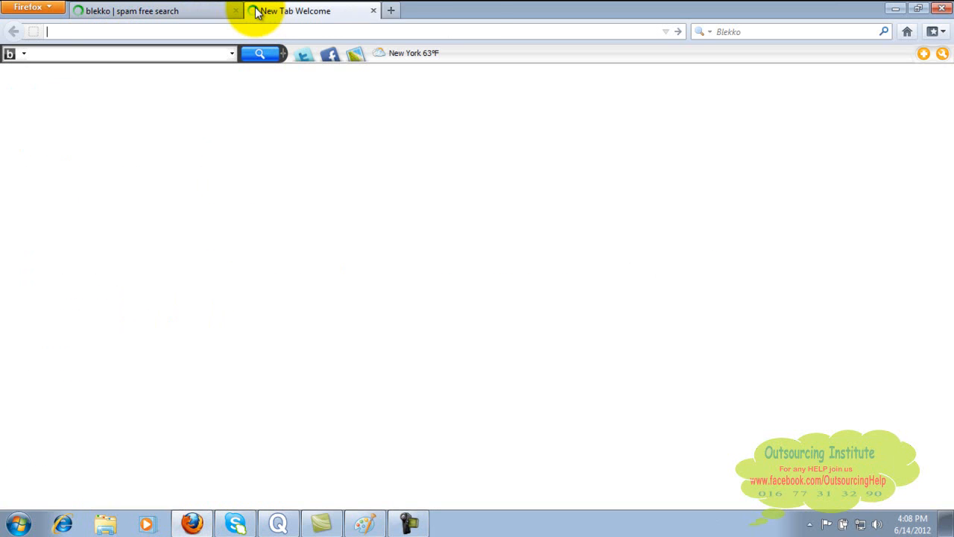
type("www.")
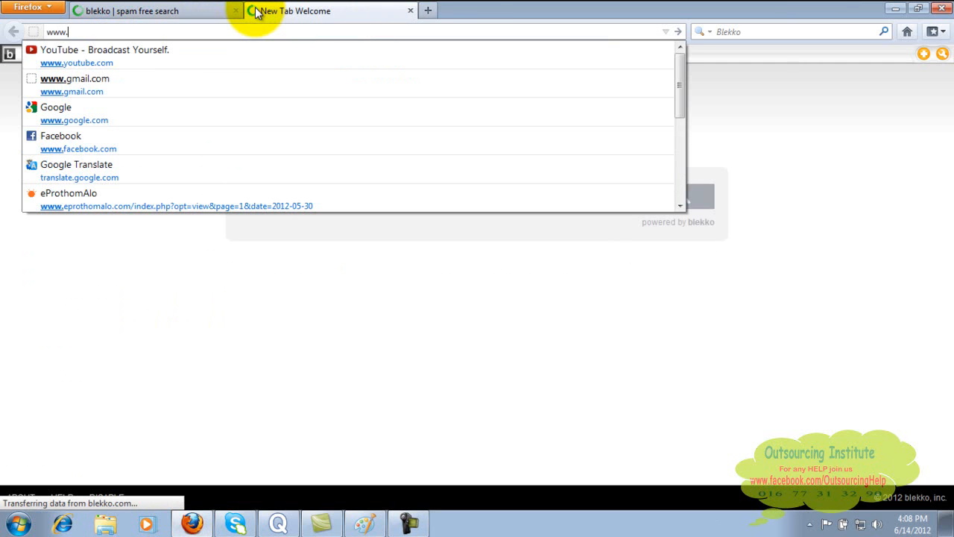
type("somewha")
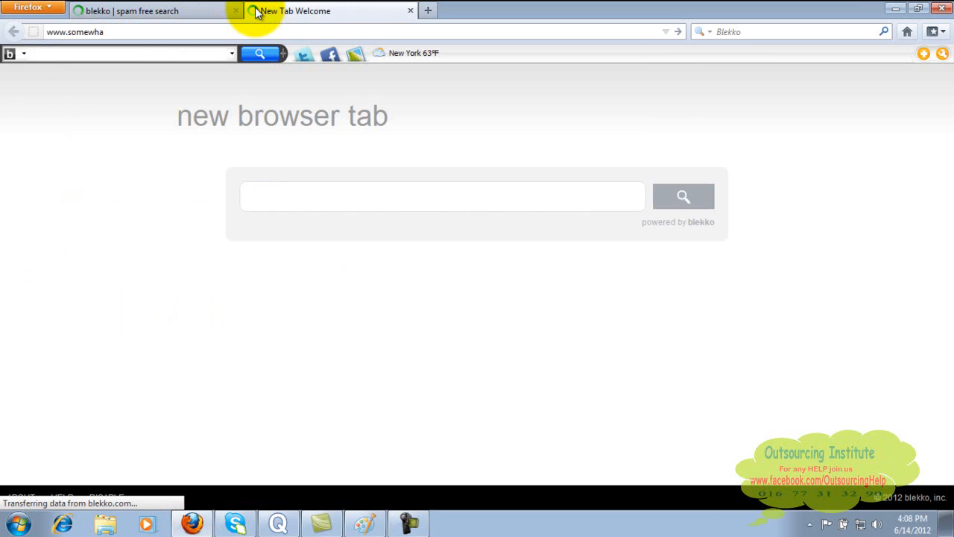
key("BackSpace")
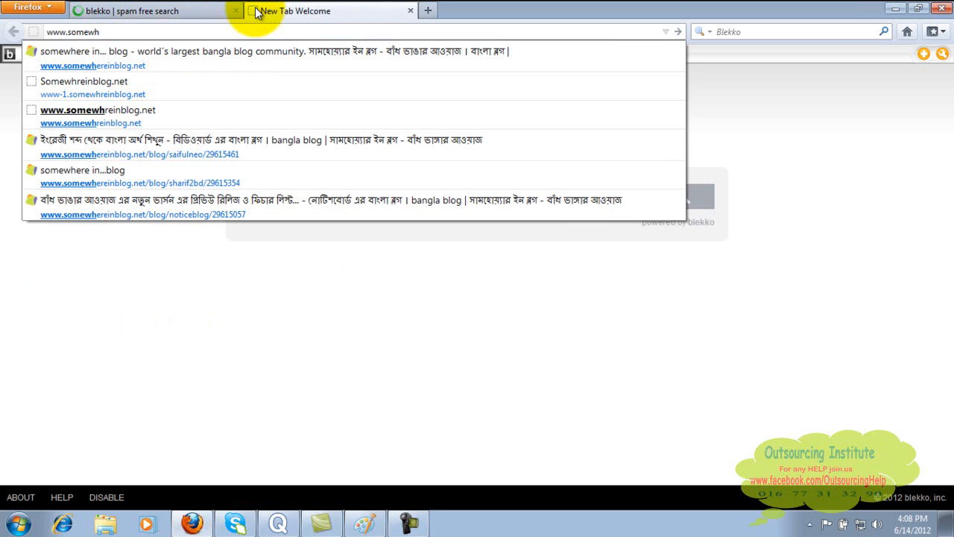
left_click(234, 52)
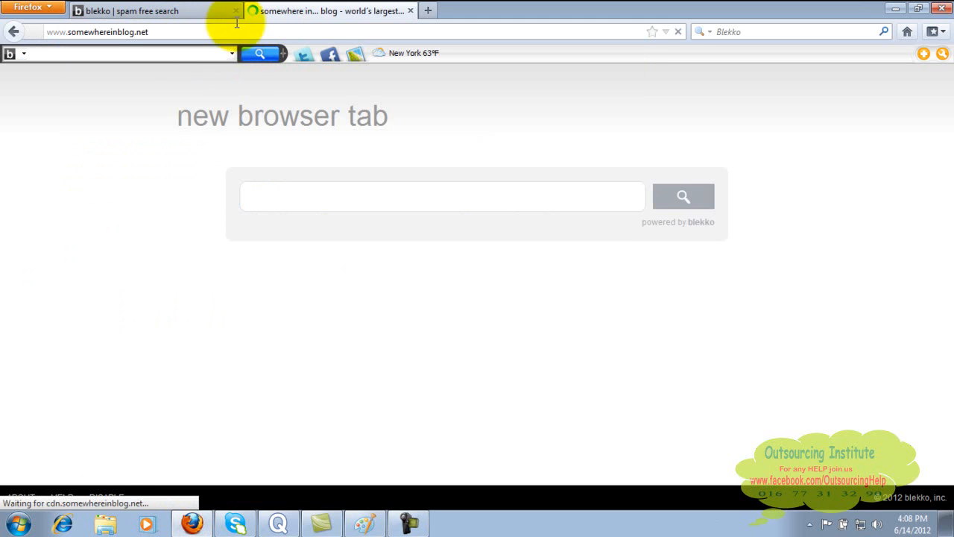
left_click(235, 12)
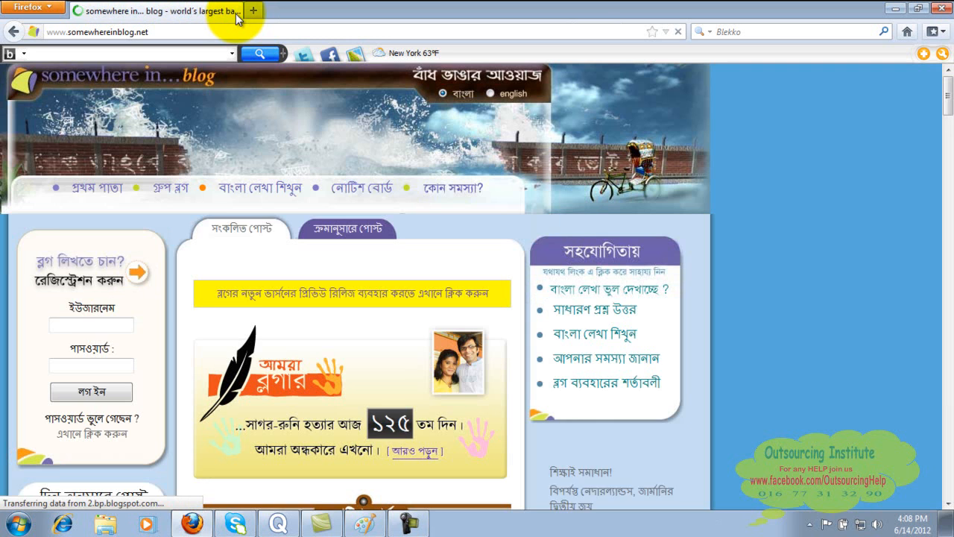
- Look through the posts listed on the somewhere in... blog home page
key("Down")
key("Down")
key("Down")
key("Down")
key("Down")
key("Down")
key("Down")
key("Down")
key("Down")
key("Down")
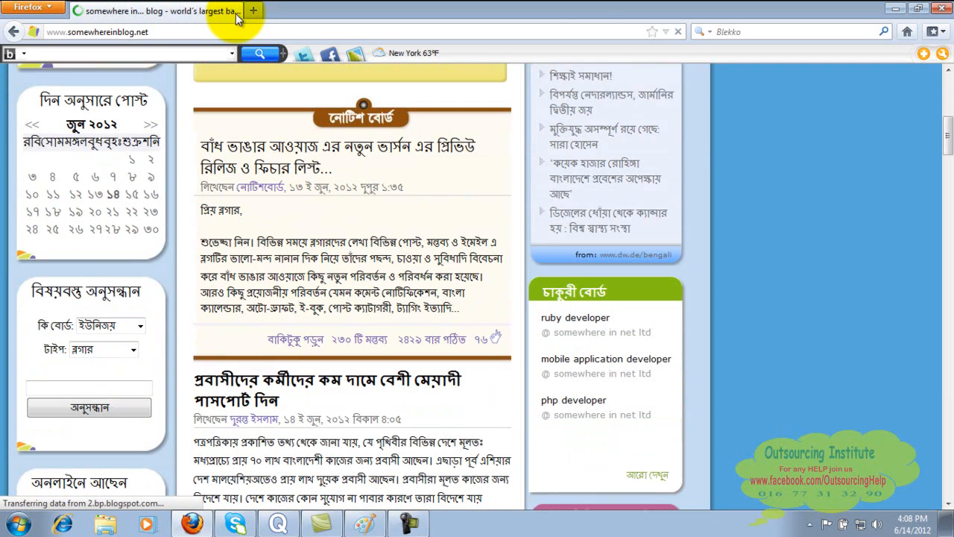
key("Down")
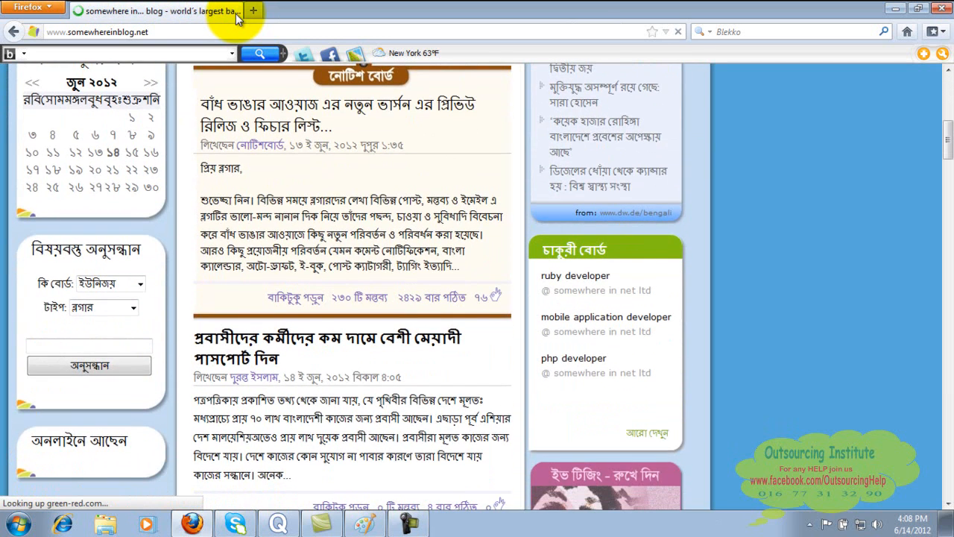
key("Down")
key("Down")
key("Down")
key("Down")
key("Down")
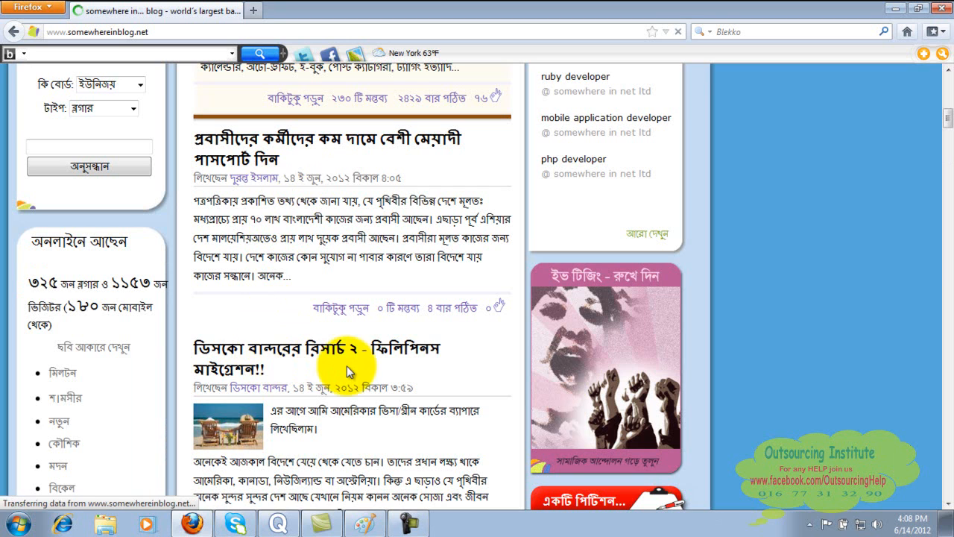
scroll(347, 366, "down", 8)
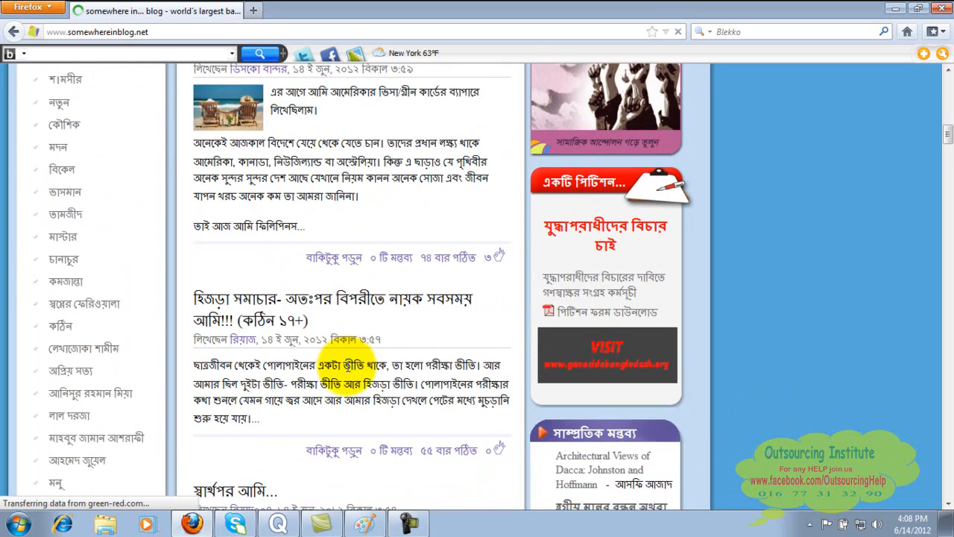
scroll(347, 365, "down", 5)
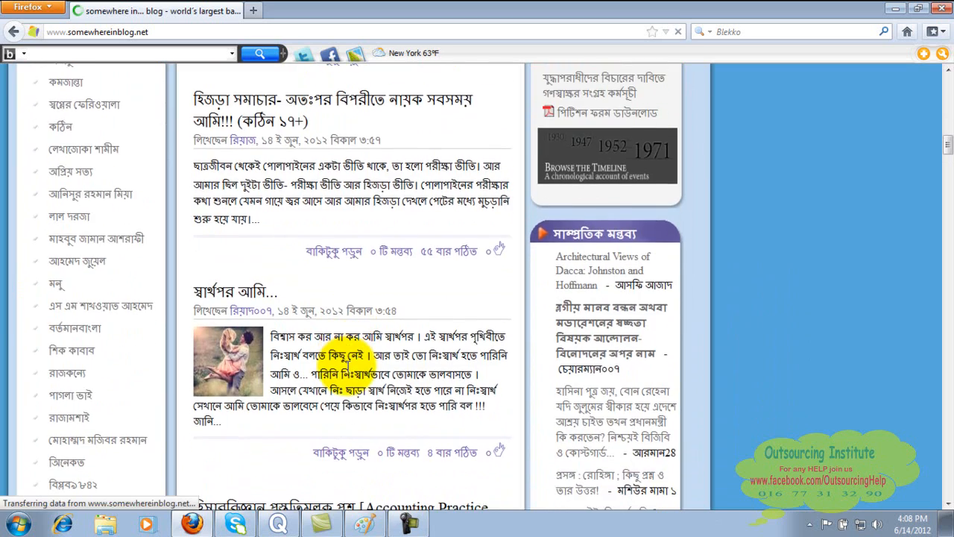
scroll(348, 365, "down", 5)
scroll(347, 369, "down", 8)
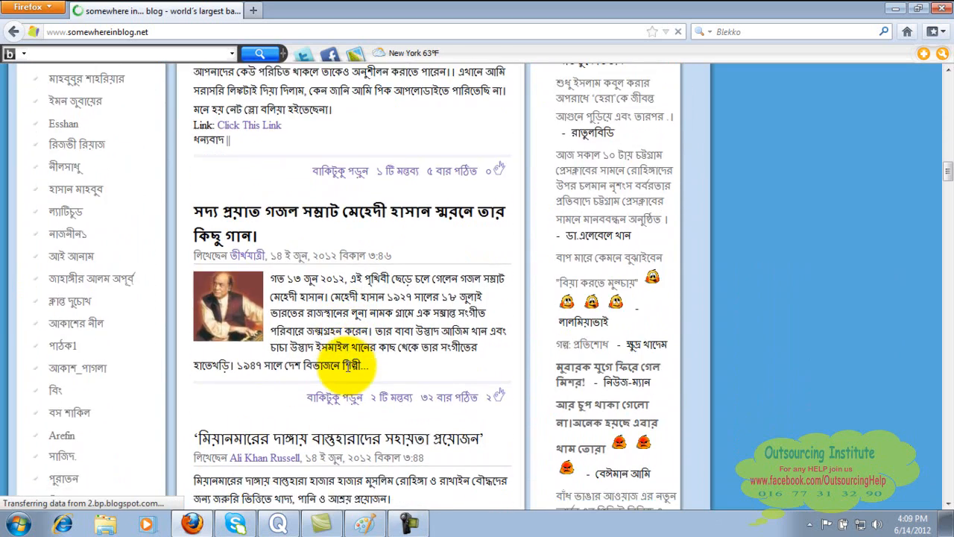
- Open the post in memory of ghazal singer Mehedi Hasan and look through its text, lyrics and embedded videos
left_click(325, 216)
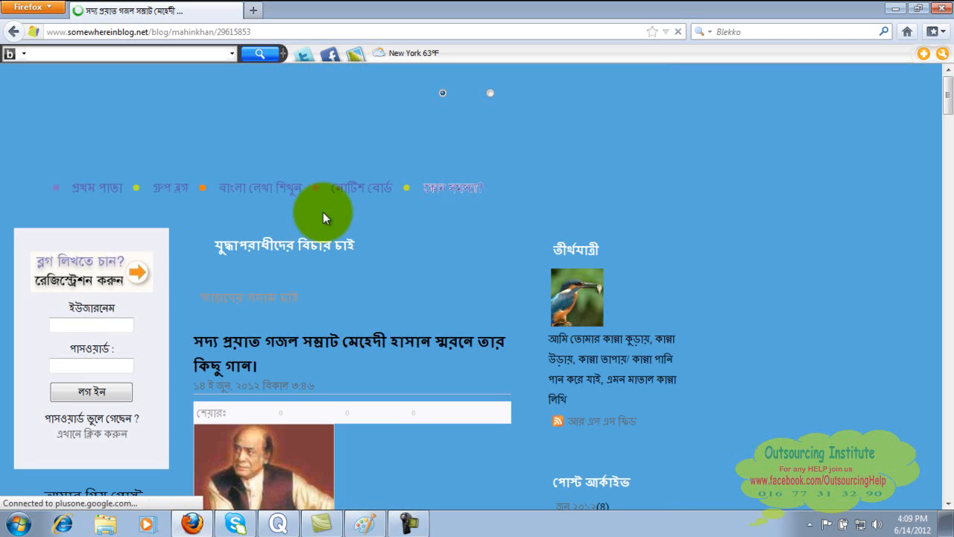
scroll(323, 213, "down", 1)
scroll(323, 216, "down", 8)
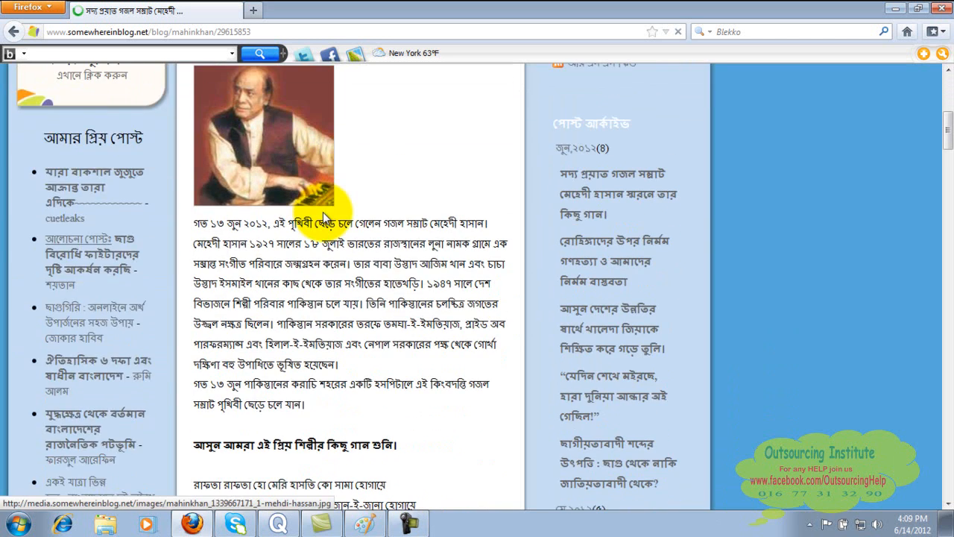
scroll(323, 211, "down", 10)
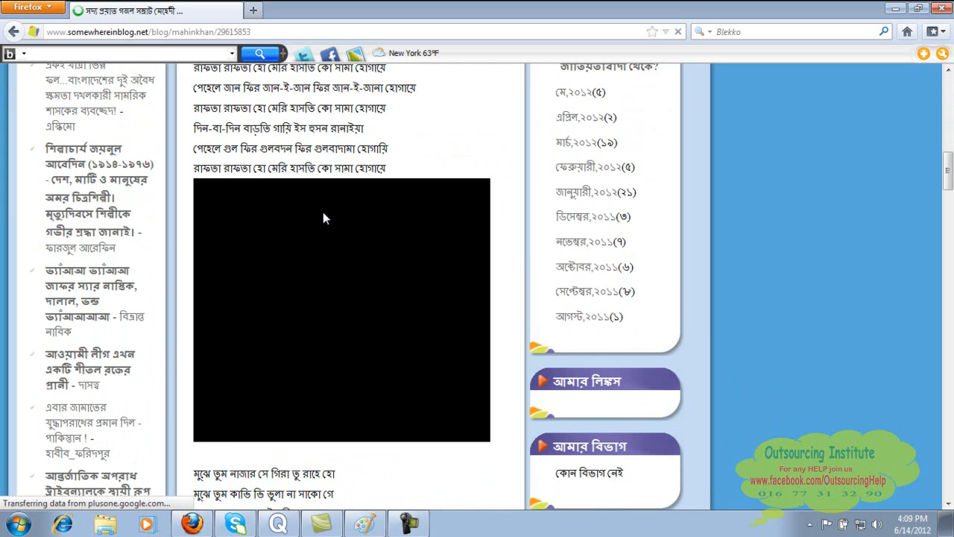
left_click(949, 99)
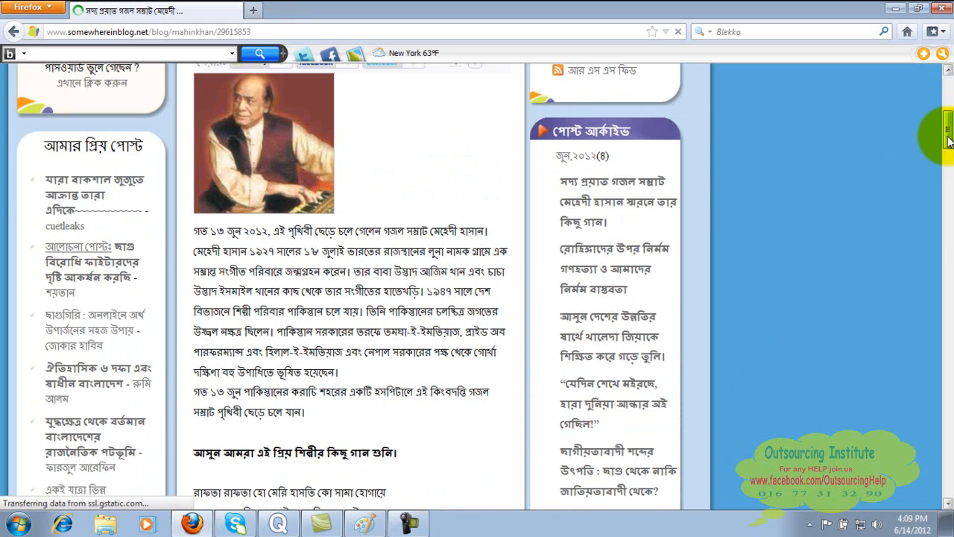
left_click(950, 99)
left_click_drag(948, 99, 947, 319)
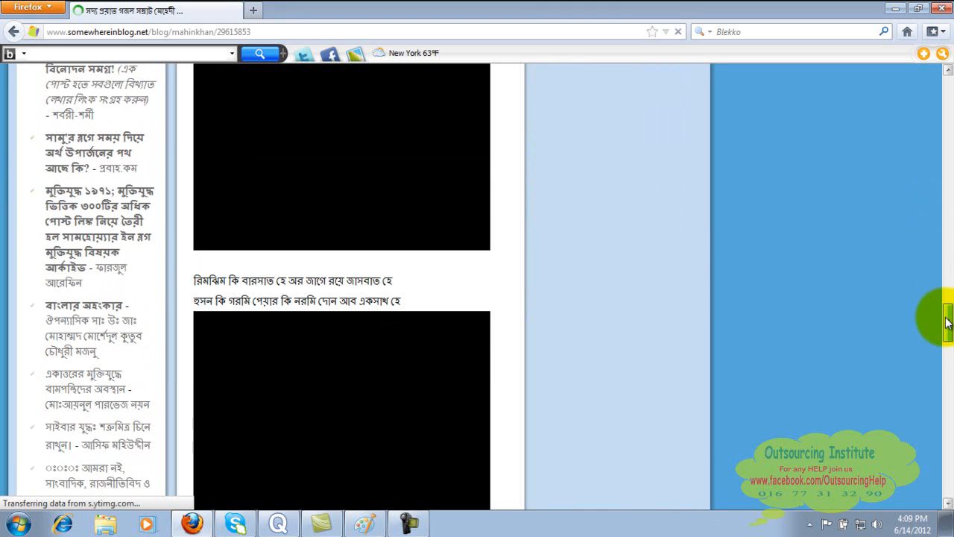
left_click(948, 123)
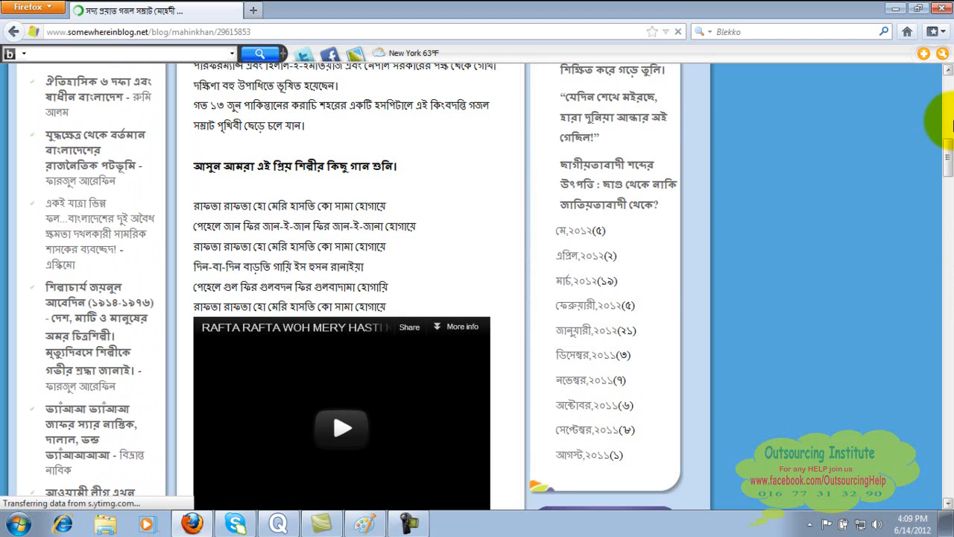
left_click(949, 99)
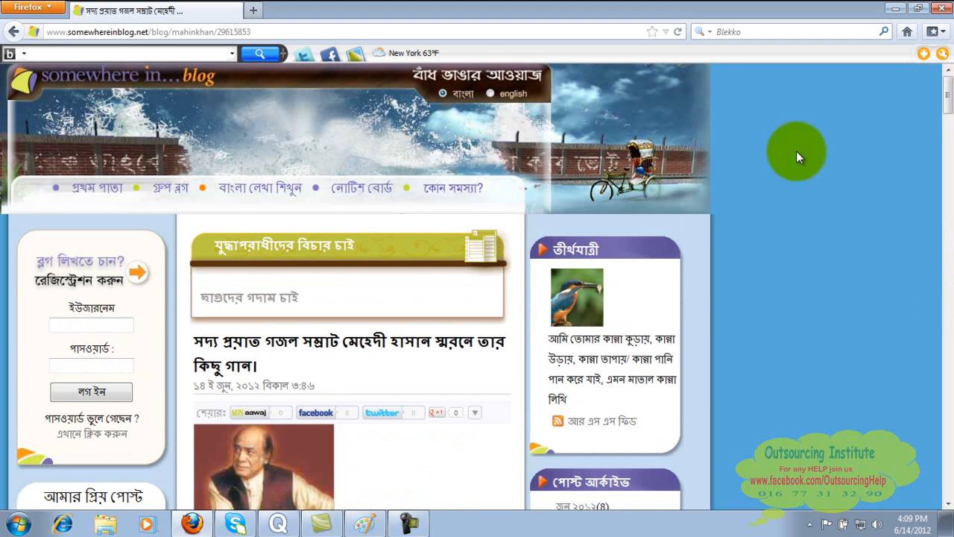
- Switch to Paint and handwrite the question "Blog sites কি?" beside "Blog কি?"
left_click(365, 524)
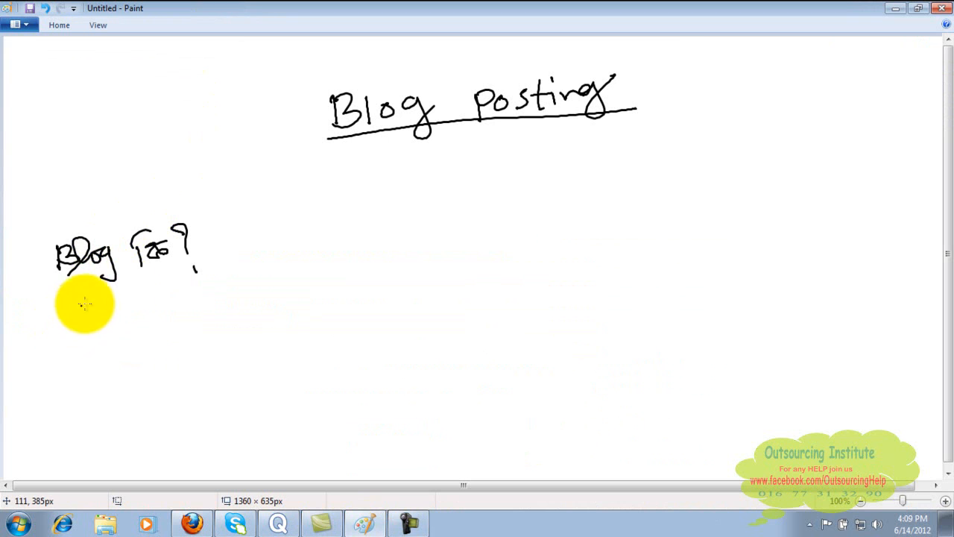
mouse_move(258, 227)
left_mouse_down()
mouse_move(260, 251)
mouse_move(283, 238)
mouse_move(296, 247)
mouse_move(415, 223)
mouse_move(366, 251)
left_mouse_up()
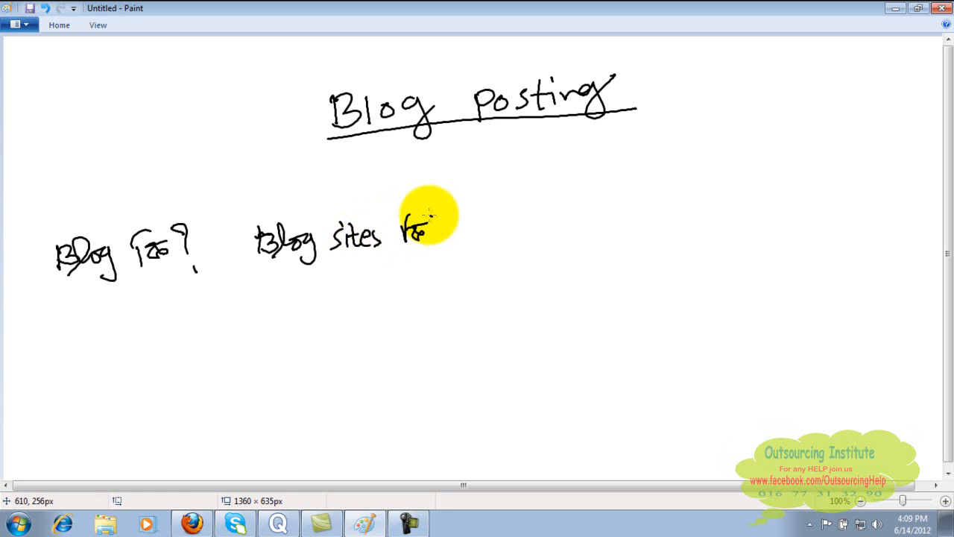
left_click_drag(430, 215, 438, 232)
left_click(445, 251)
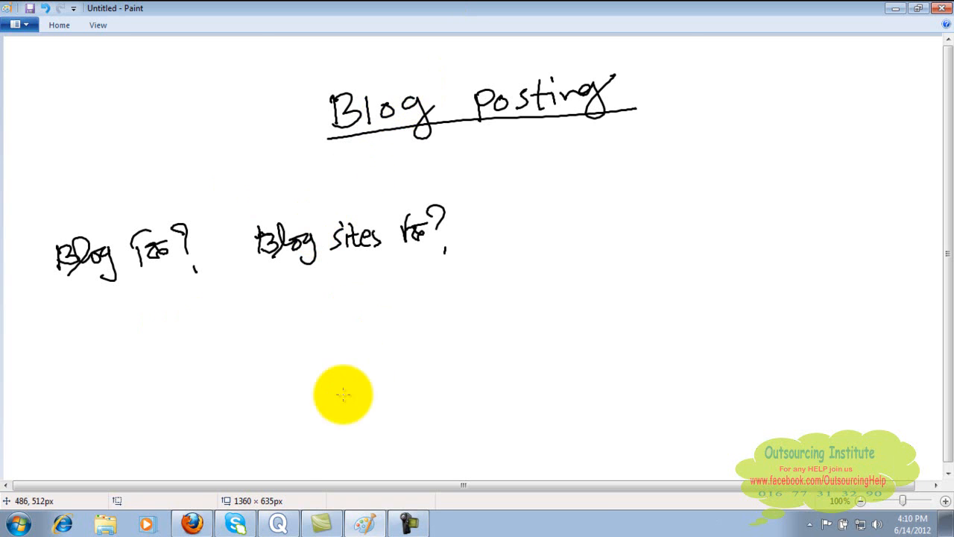
- Switch to Firefox, return to the blog's front page (প্রথম পাতা), and browse its list of posts
left_click(193, 524)
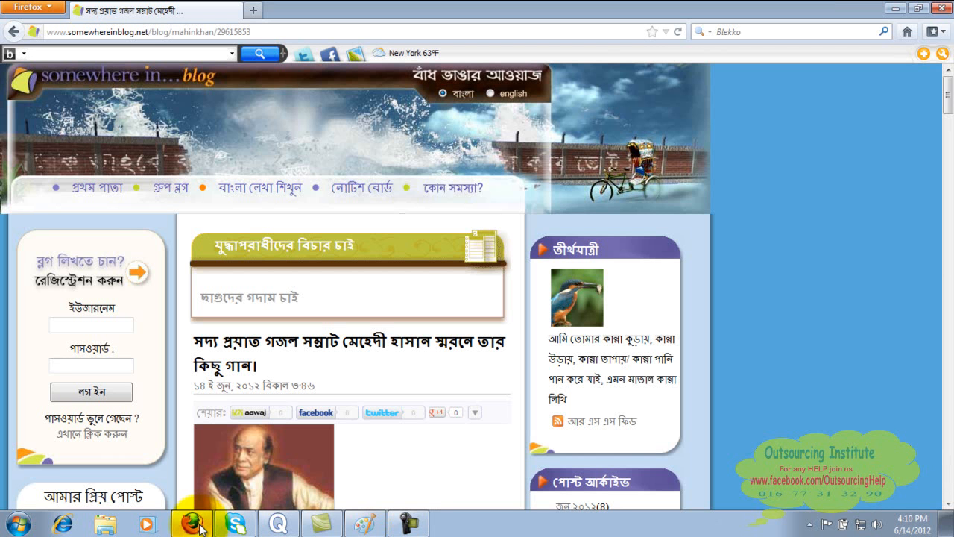
left_click(77, 190)
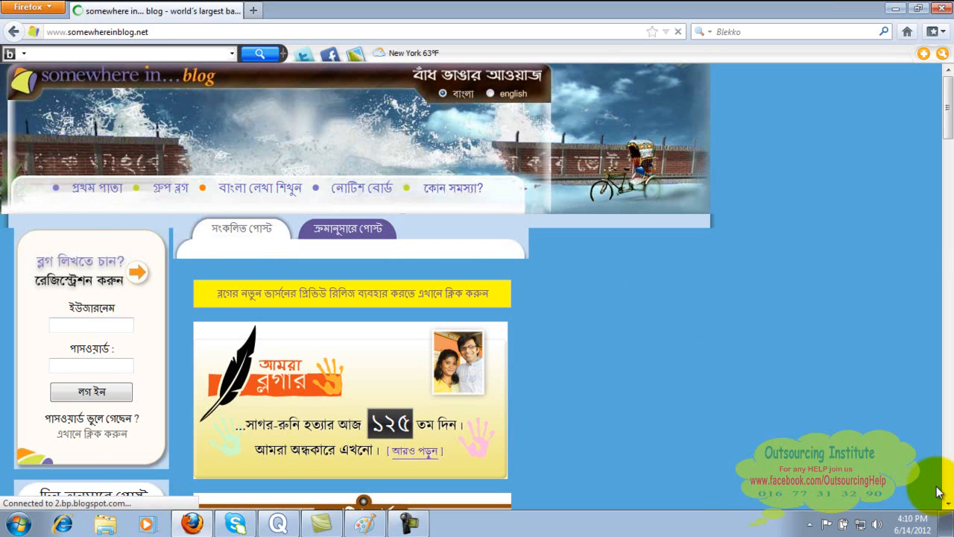
scroll(946, 492, "down", 10)
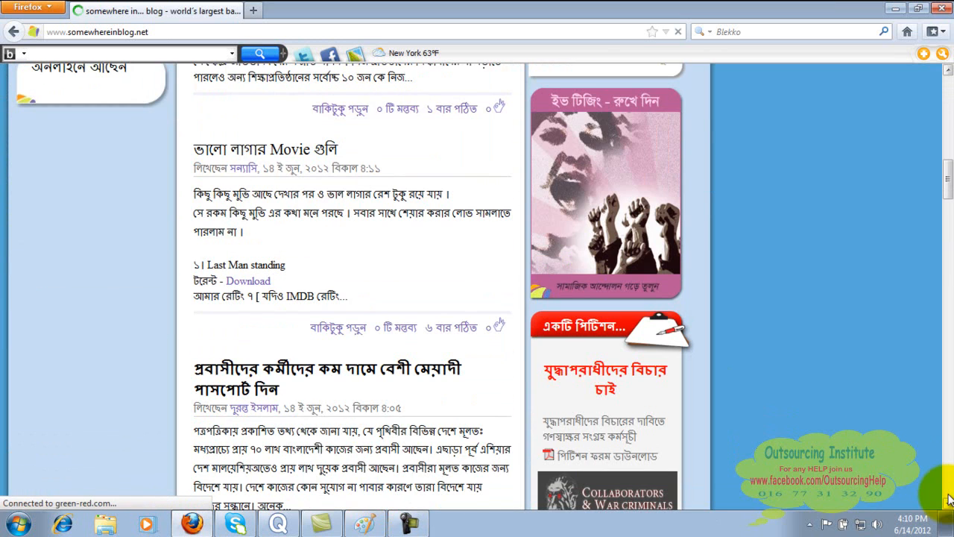
left_click(948, 494)
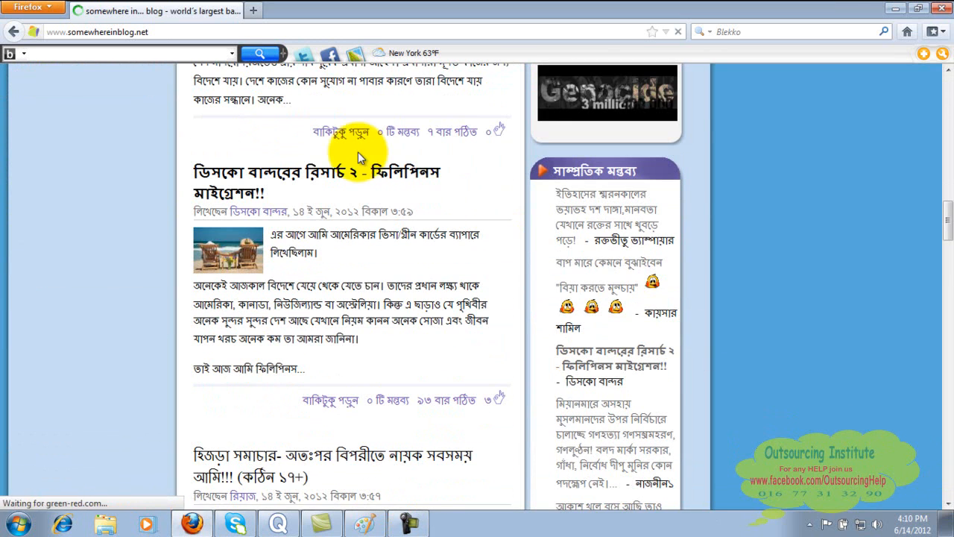
- Open the ডিসকো বান্দর post on Philippines migration and look through its text, pictures and link
left_click(345, 182)
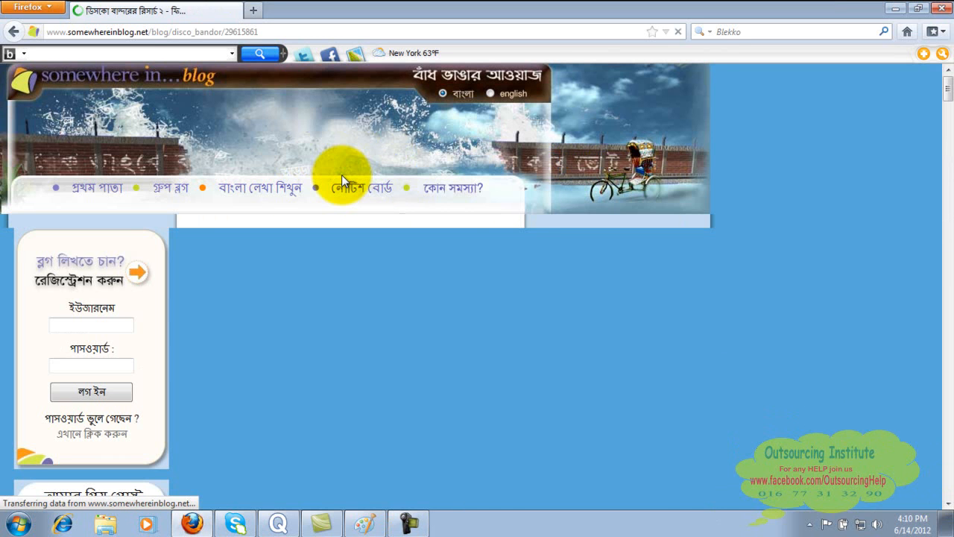
left_click(951, 487)
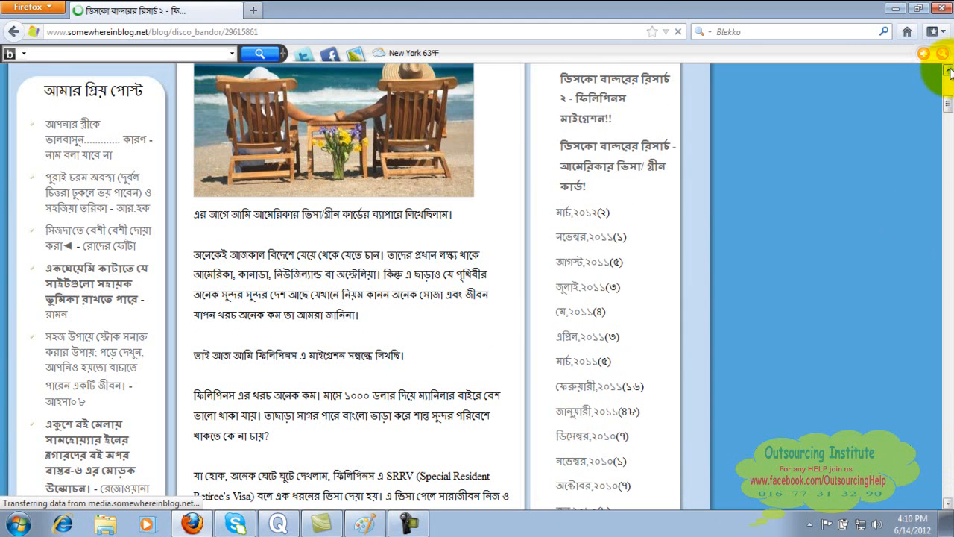
left_click(948, 503)
left_click(948, 503)
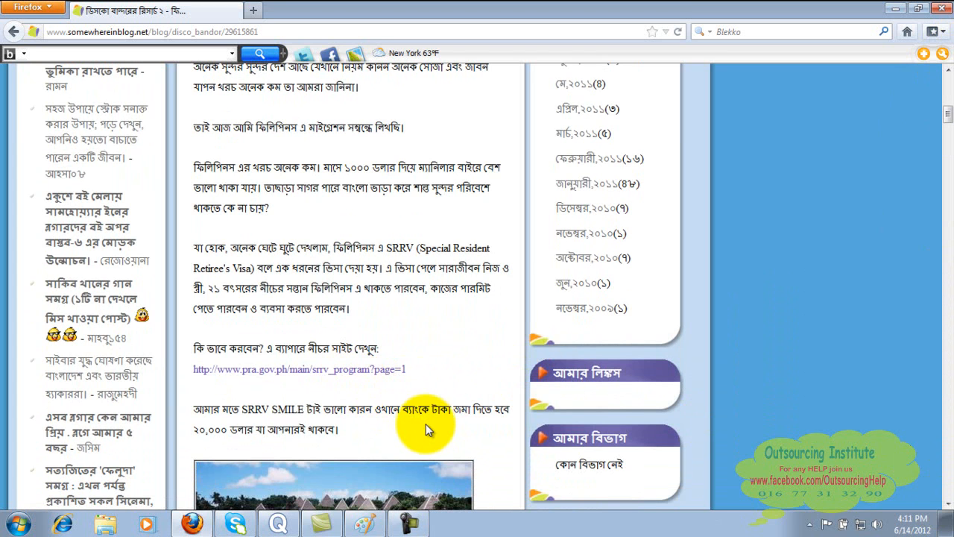
left_click(948, 504)
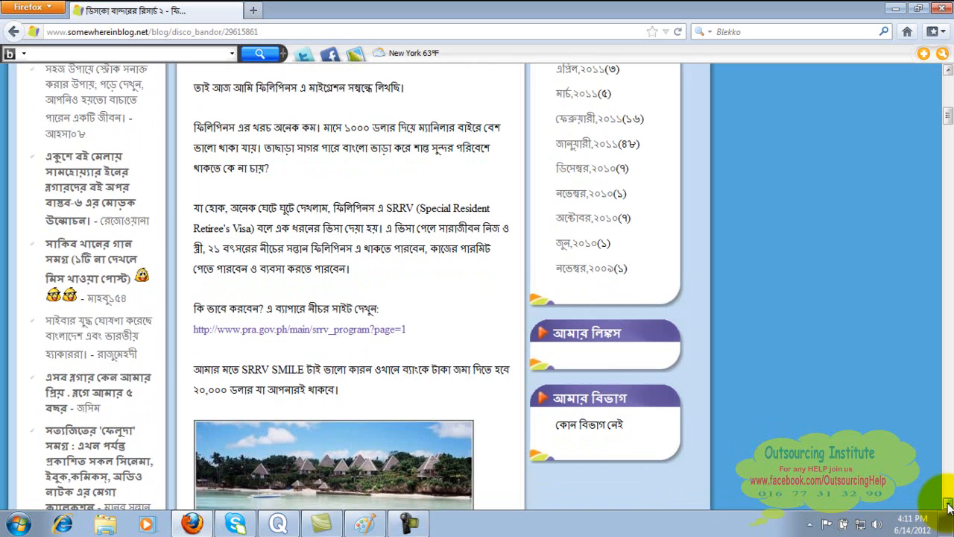
left_click(948, 506)
left_click_drag(948, 113, 948, 95)
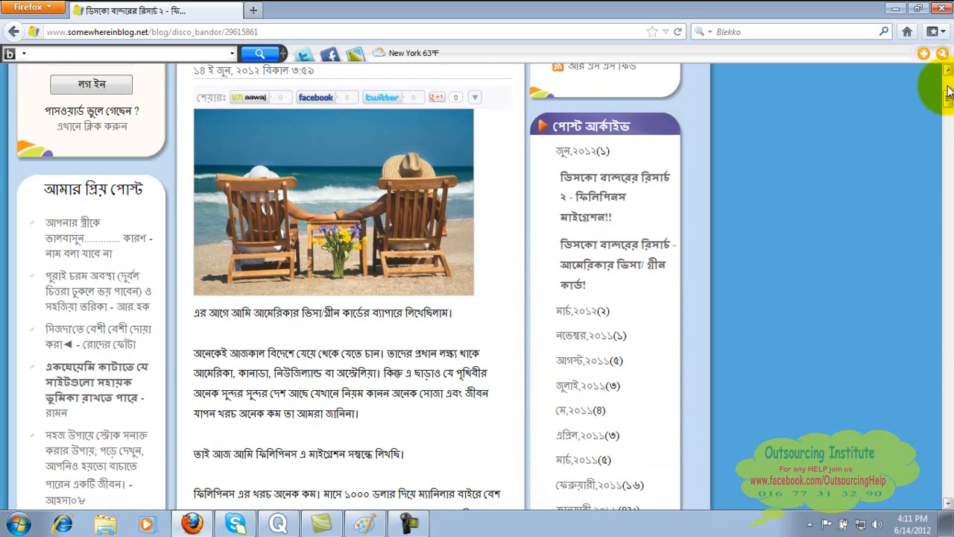
- Review the Philippines migration post's pictures, text and visa link once more, then return to the blog header
left_click(948, 70)
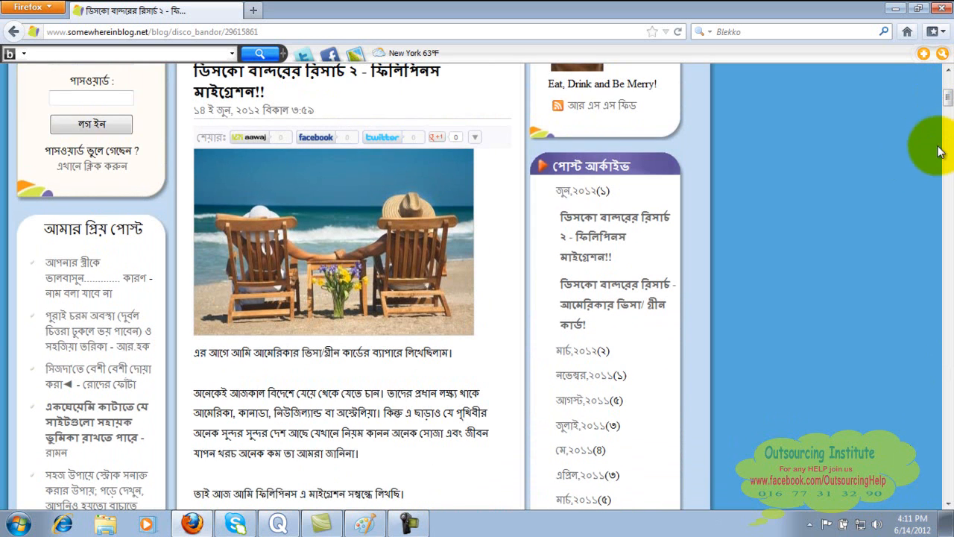
left_click(951, 164)
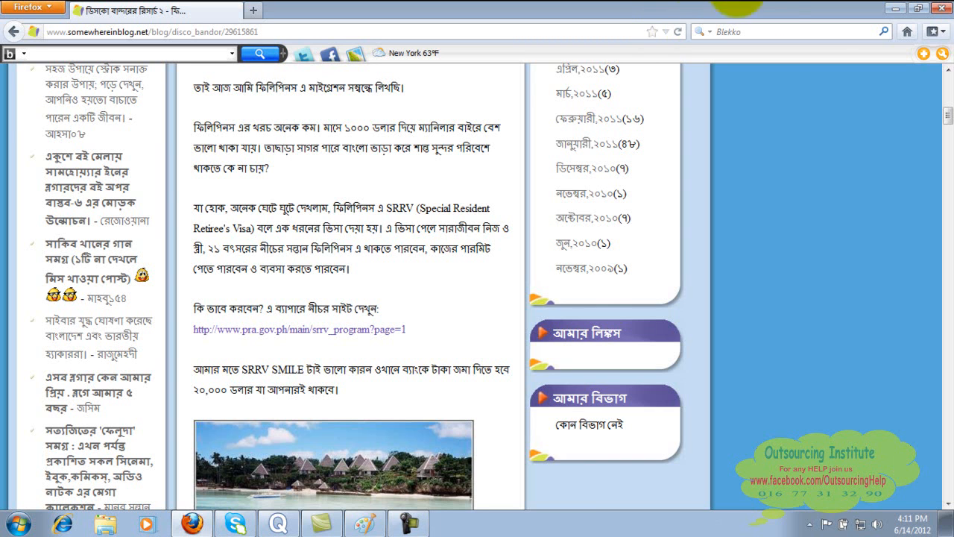
left_click(948, 88)
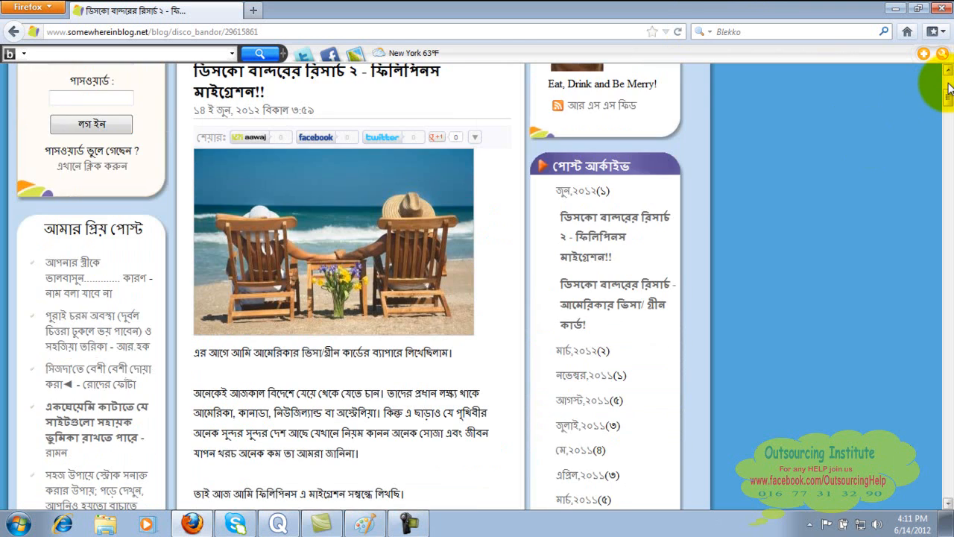
left_click(949, 88)
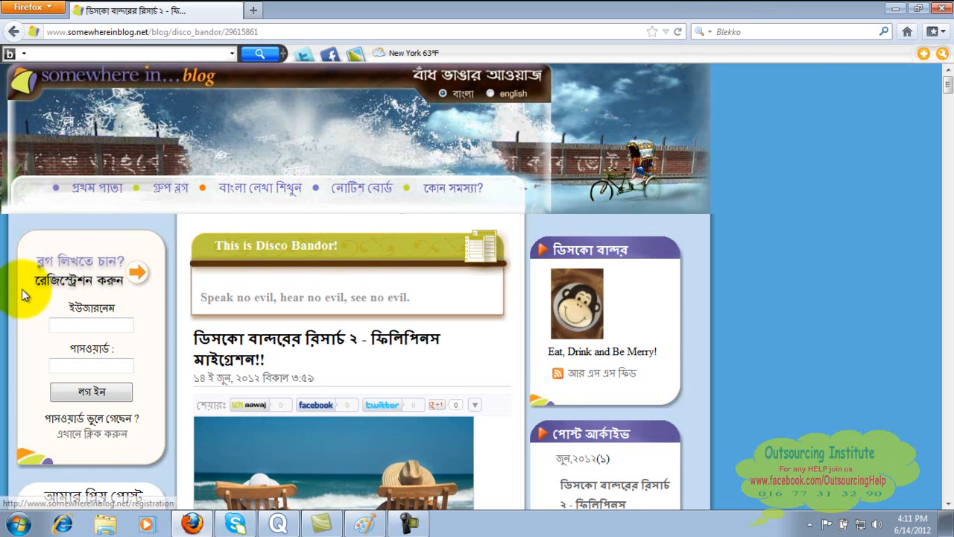
left_click(95, 288)
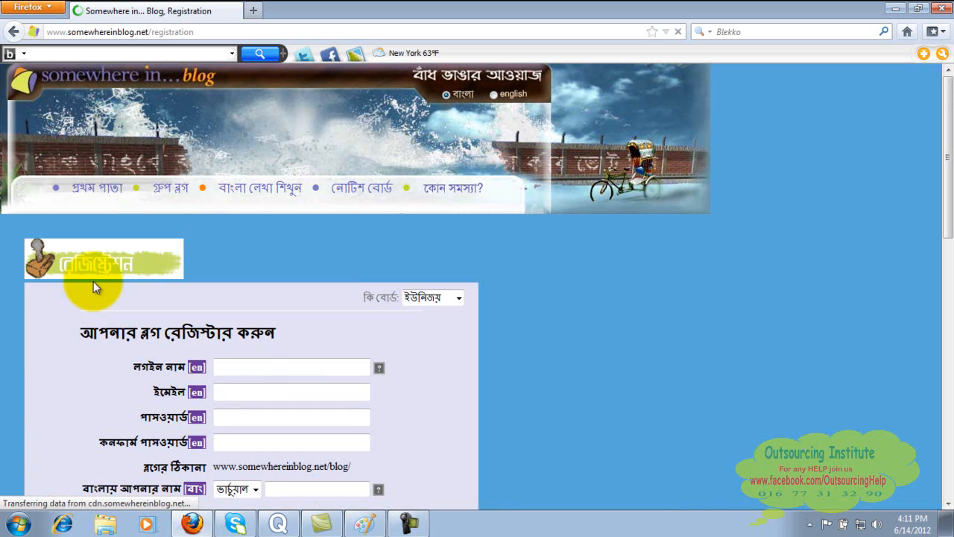
left_click(247, 366)
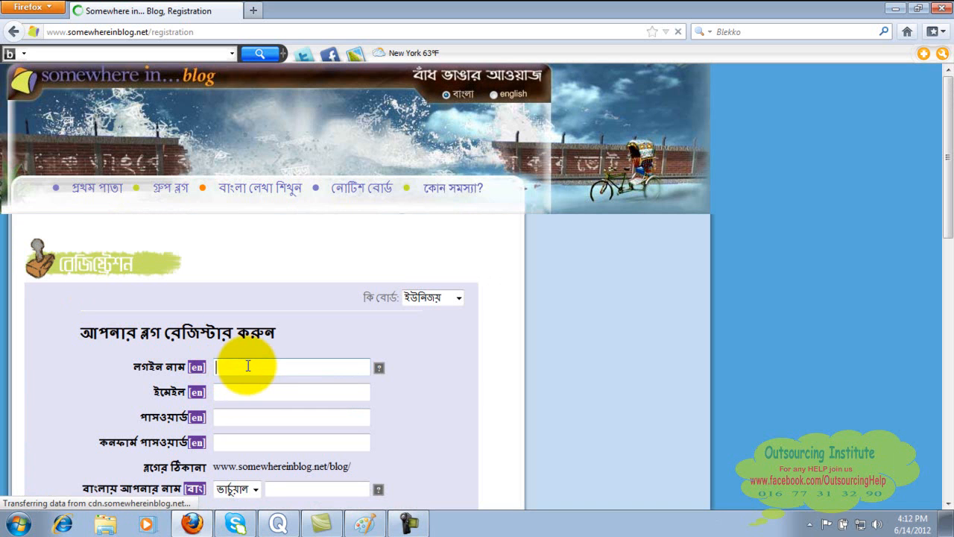
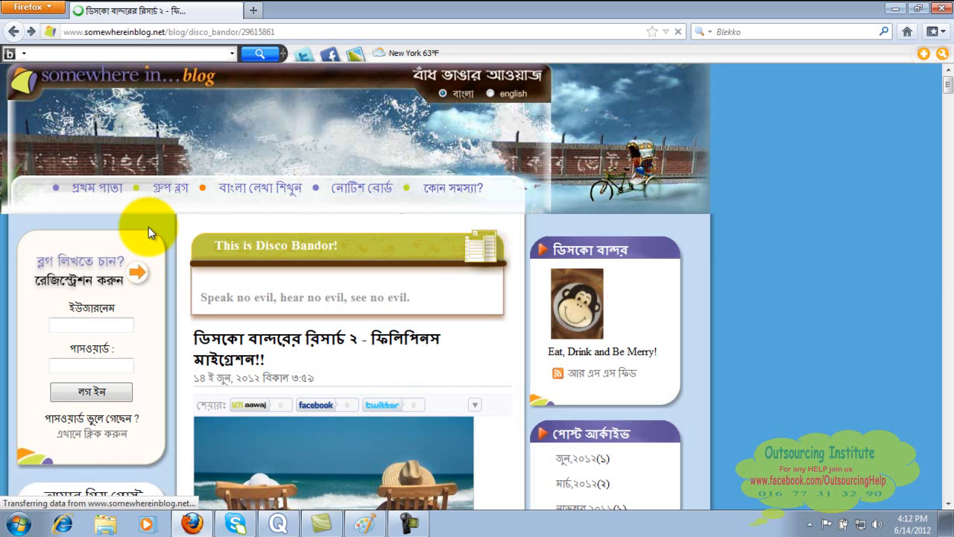
- Open the blog registration form (রেজিস্ট্রেশন করুন) and enter the login name
left_click(91, 285)
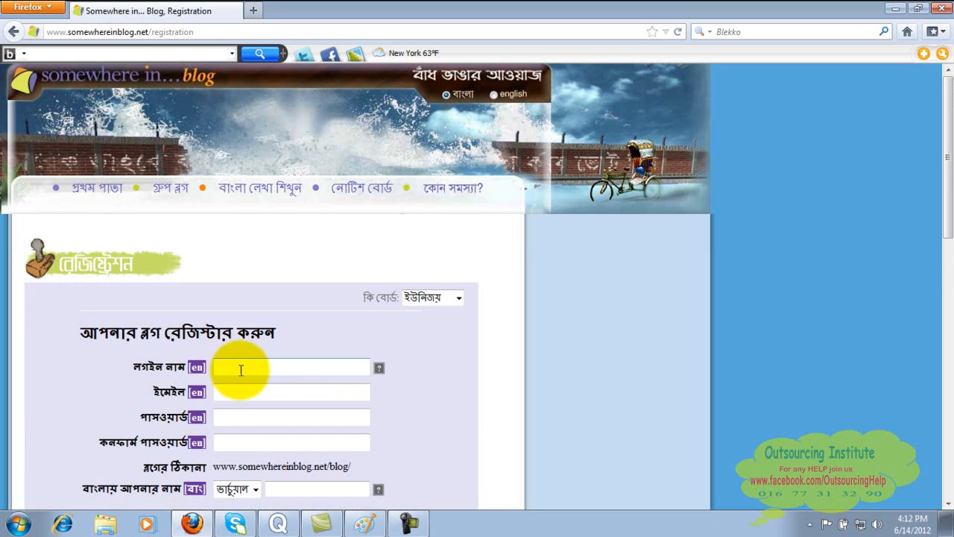
left_click(251, 372)
type("salman")
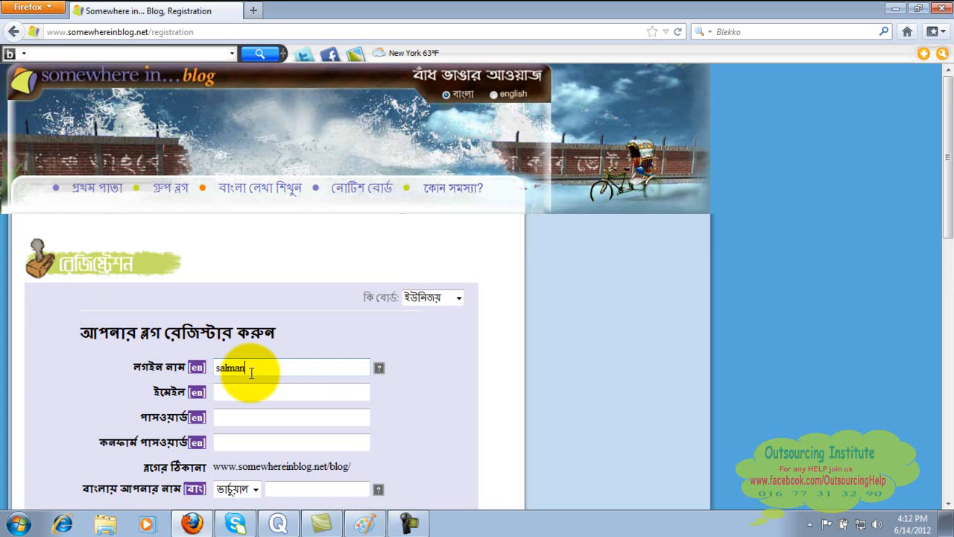
type("87")
type("212")
- Fill in the registrant's e-mail address using the matching suggested entry
left_click(255, 392)
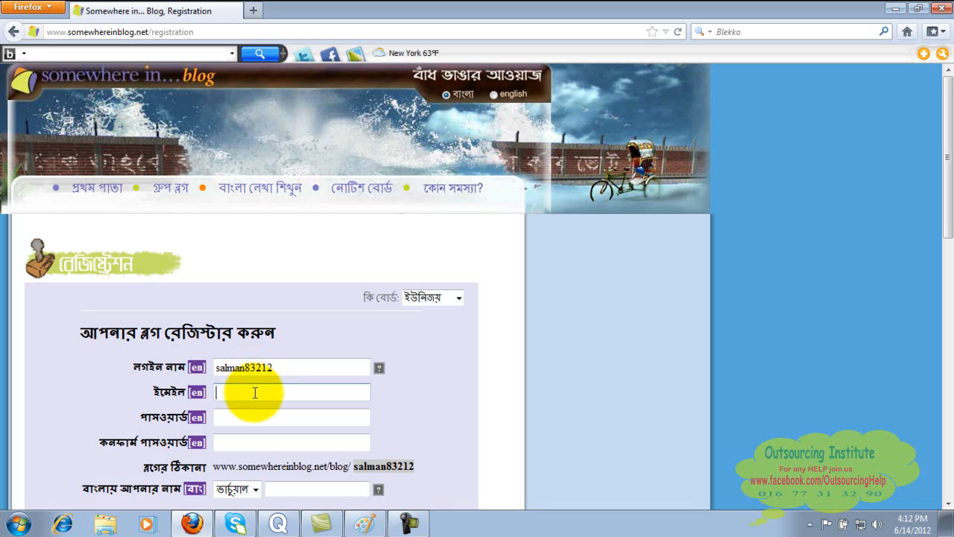
type("sa")
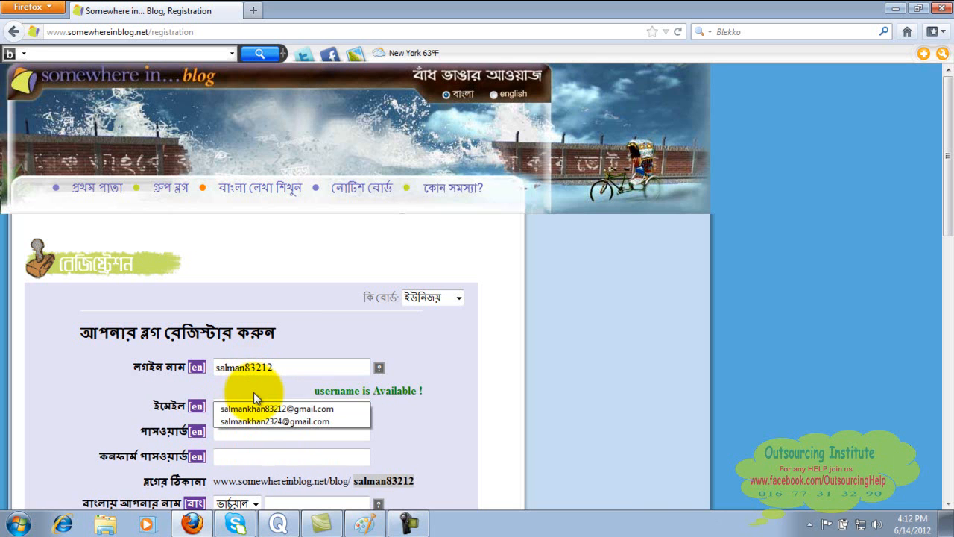
left_click(262, 409)
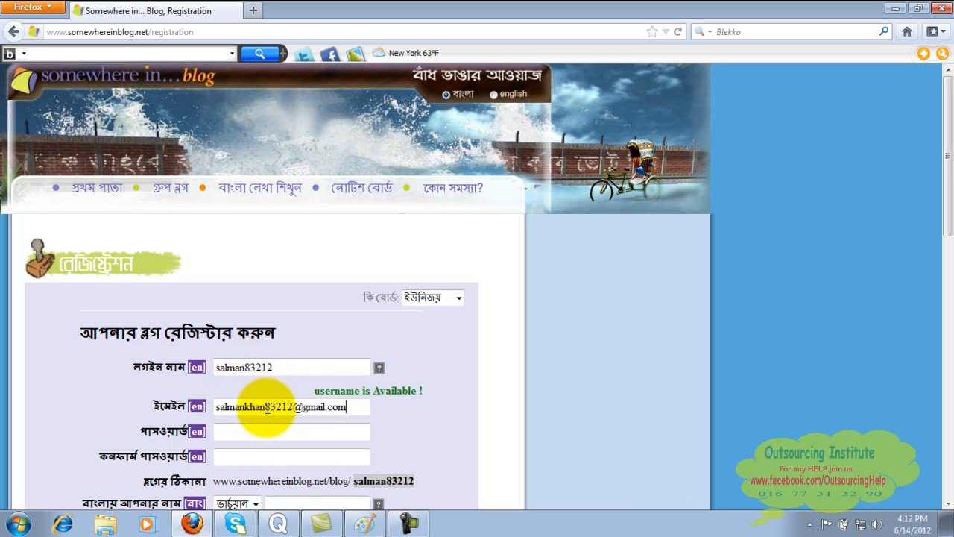
- Enter the account password and repeat it in the password confirmation field
left_click(268, 431)
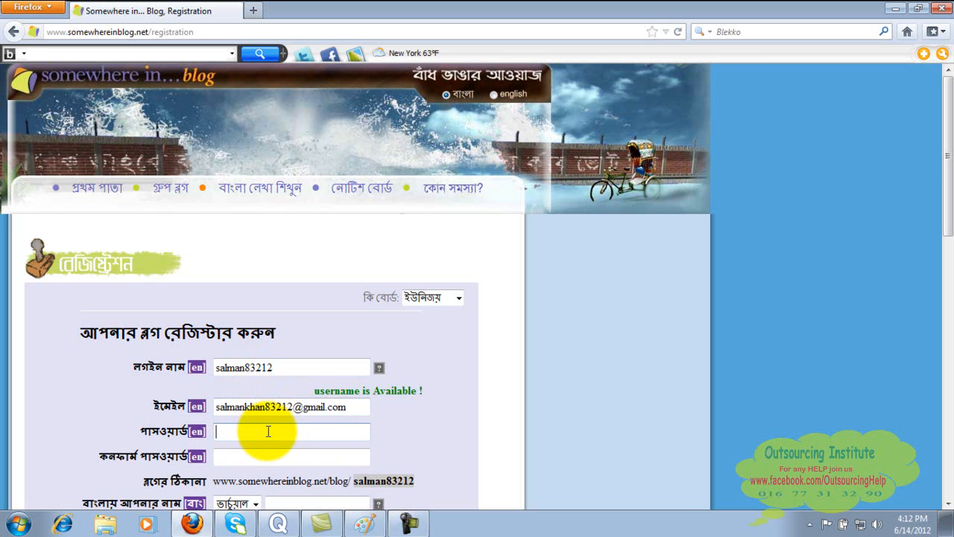
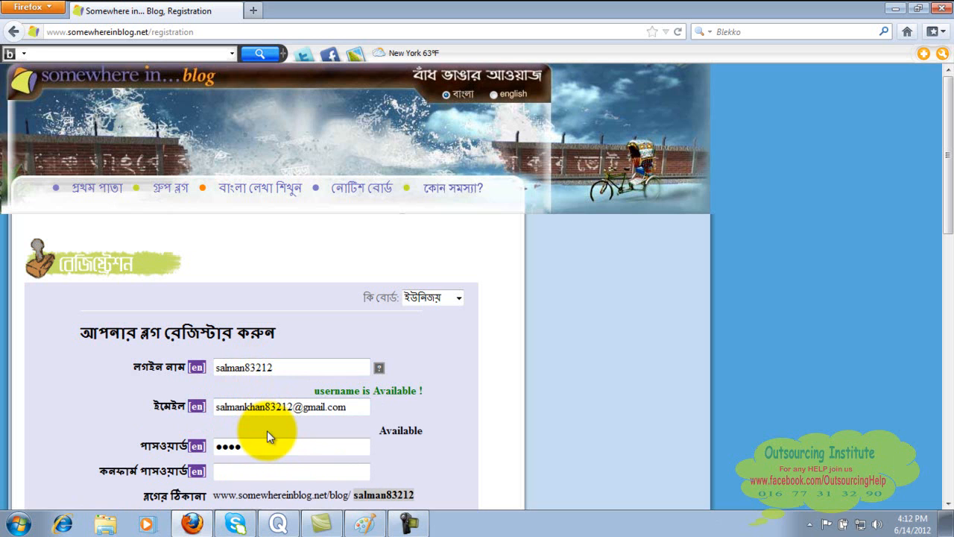
left_click(273, 470)
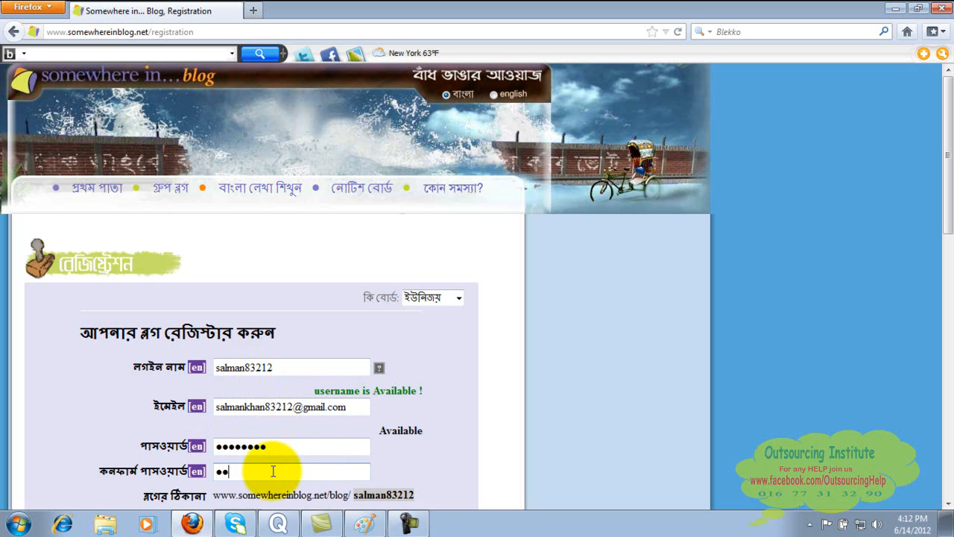
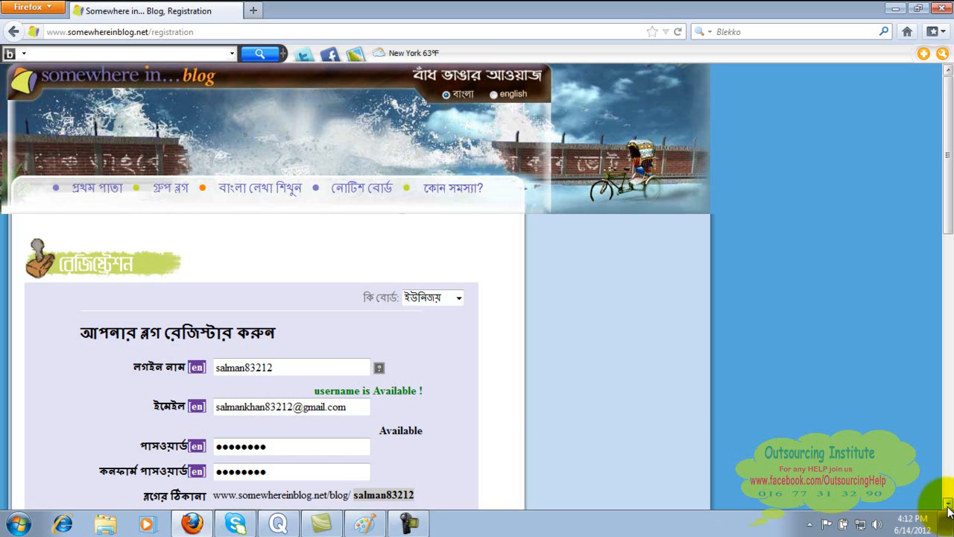
- Try to enter the registrant's Bengali name using the বিজয় keyboard layout
scroll(946, 507, "down", 4)
scroll(948, 509, "down", 1)
scroll(948, 509, "down", 2)
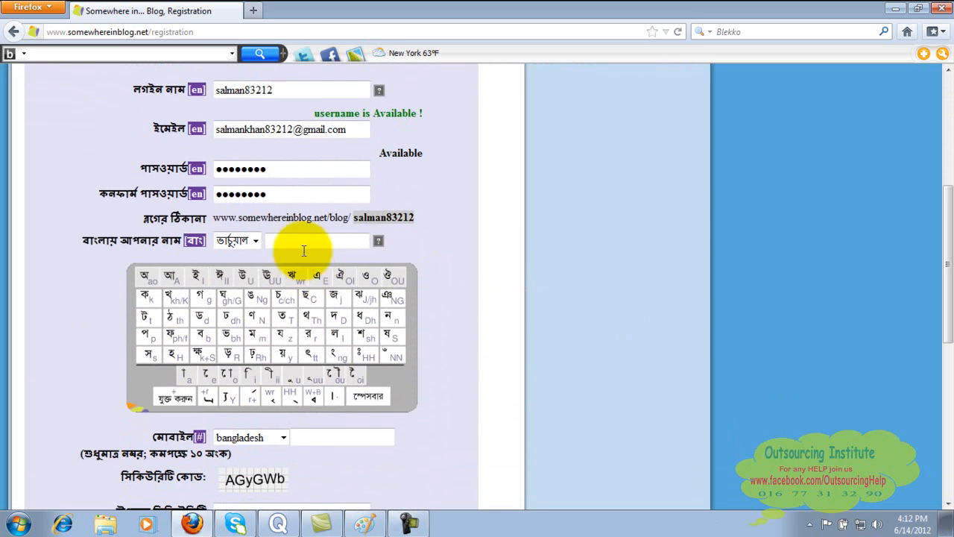
left_click(255, 240)
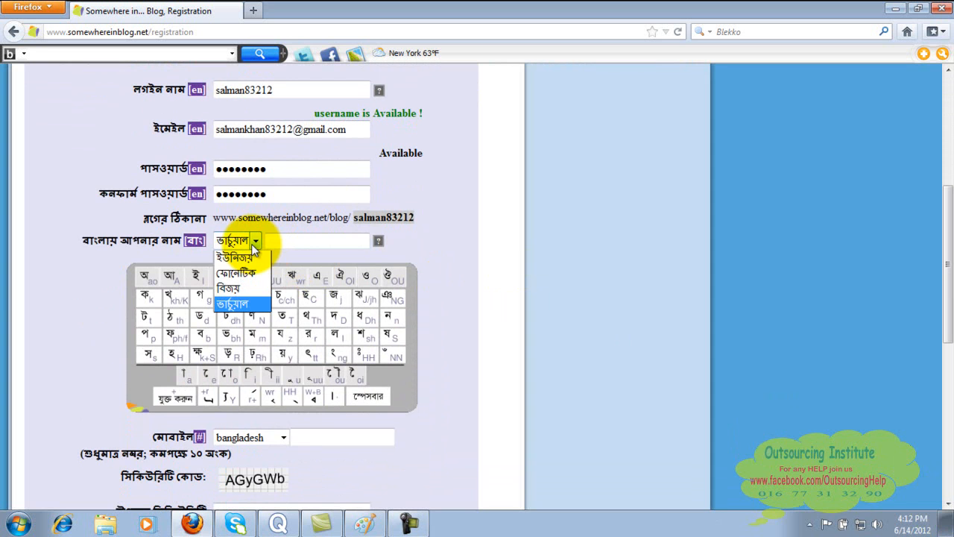
left_click(249, 289)
left_click(294, 242)
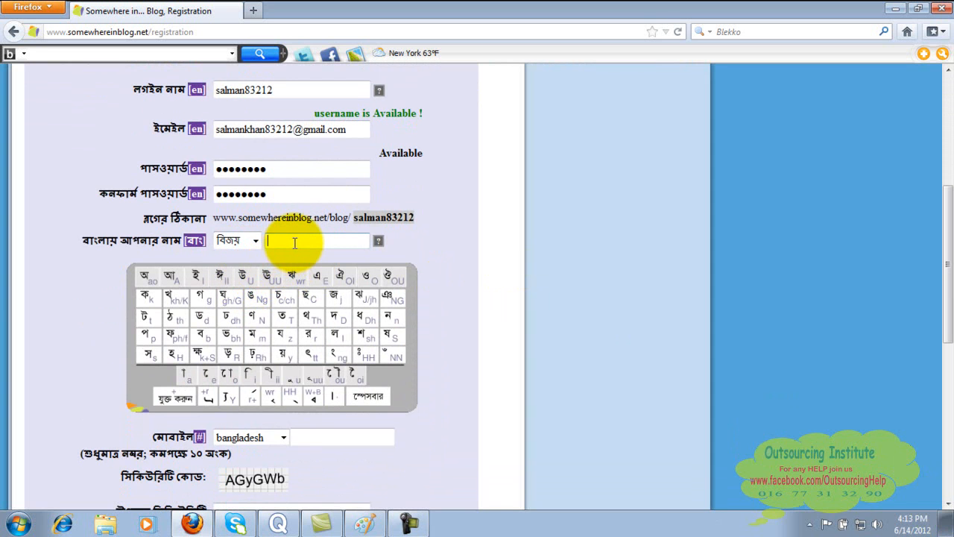
type("স")
key("BackSpace")
type("sa")
- Try the ইউনিজয় keyboard layout for the Bengali name and clear the characters entered
left_click(255, 241)
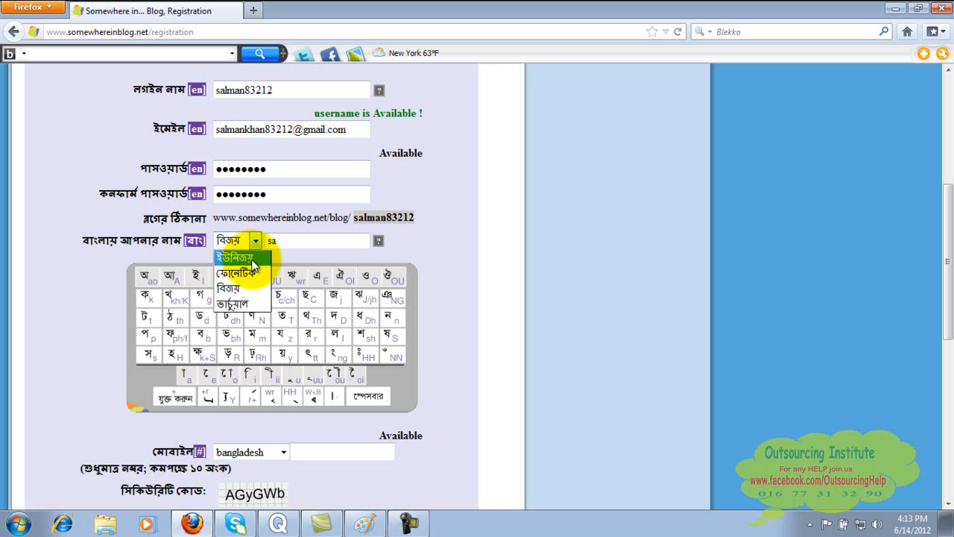
left_click(253, 262)
left_click(289, 240)
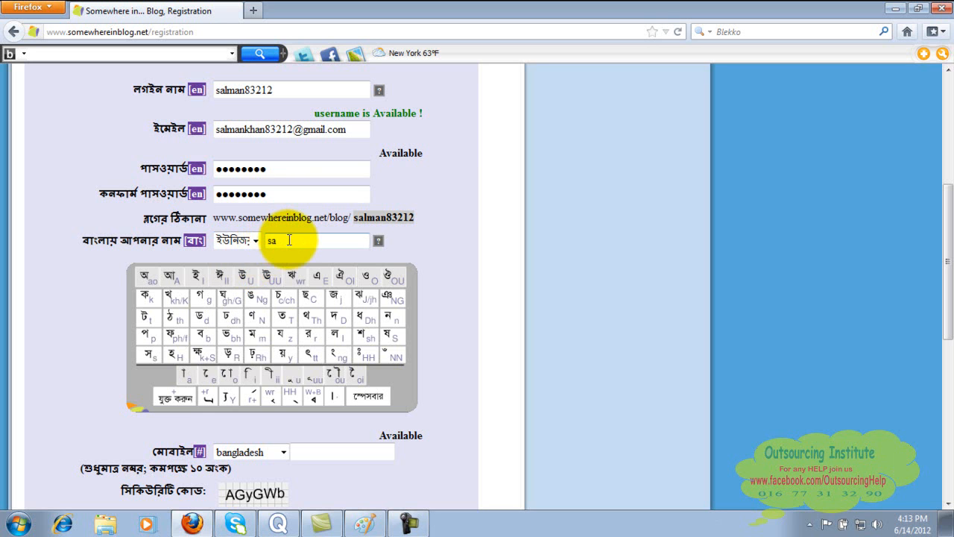
key("BackSpace")
type("ৎৎৎ")
key("BackSpace")
key("BackSpace")
key("BackSpace")
key("BackSpace")
- Set the Bengali name field's keyboard layout to বিজয় and enter the registrant's name with Bengali digits
left_click(255, 240)
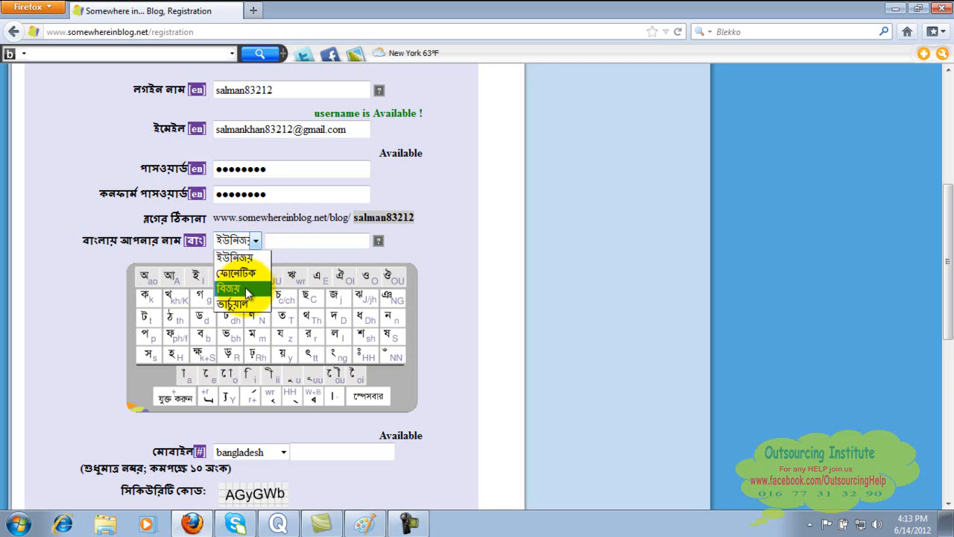
left_click(247, 291)
left_click(284, 241)
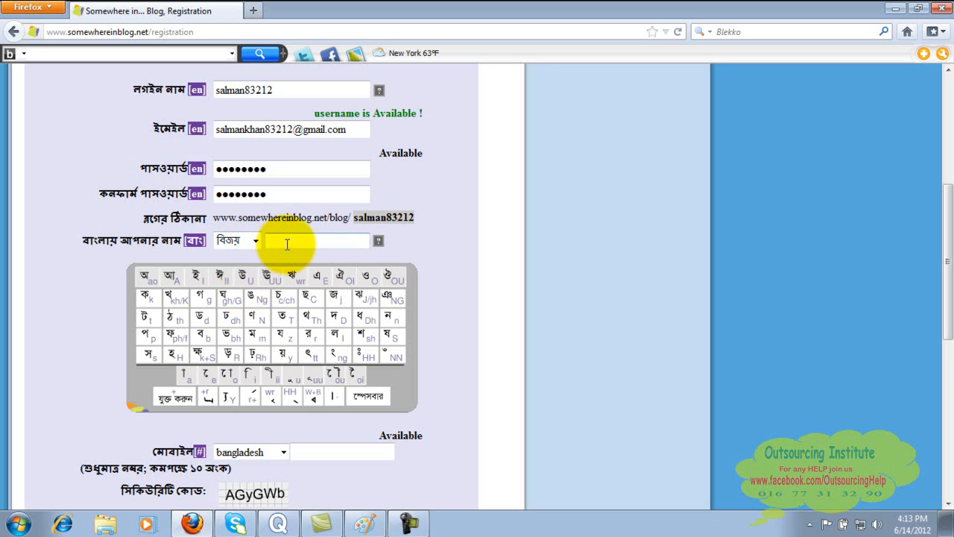
type("ঋ")
key("BackSpace")
type("সালম")
key("BackSpace")
type("মান৮৩২১২")
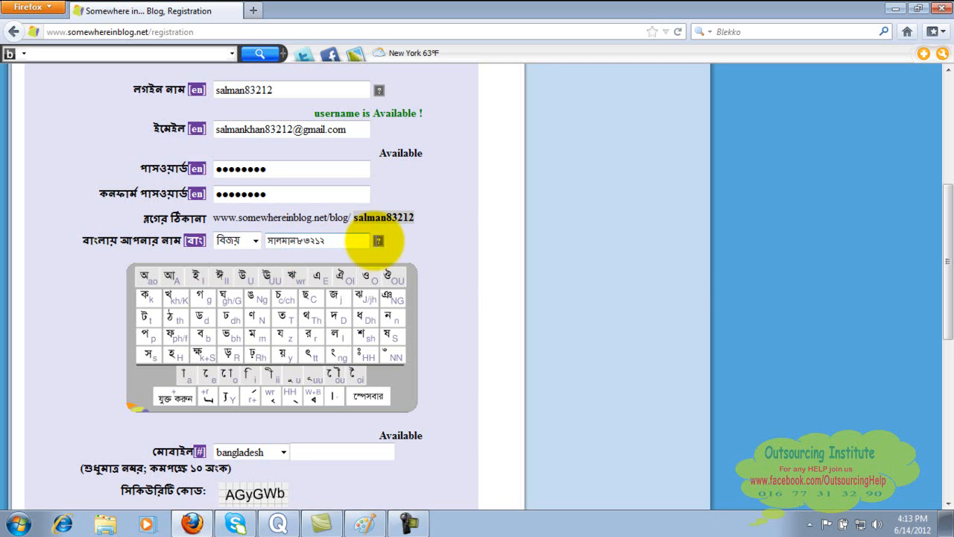
mouse_move(378, 241)
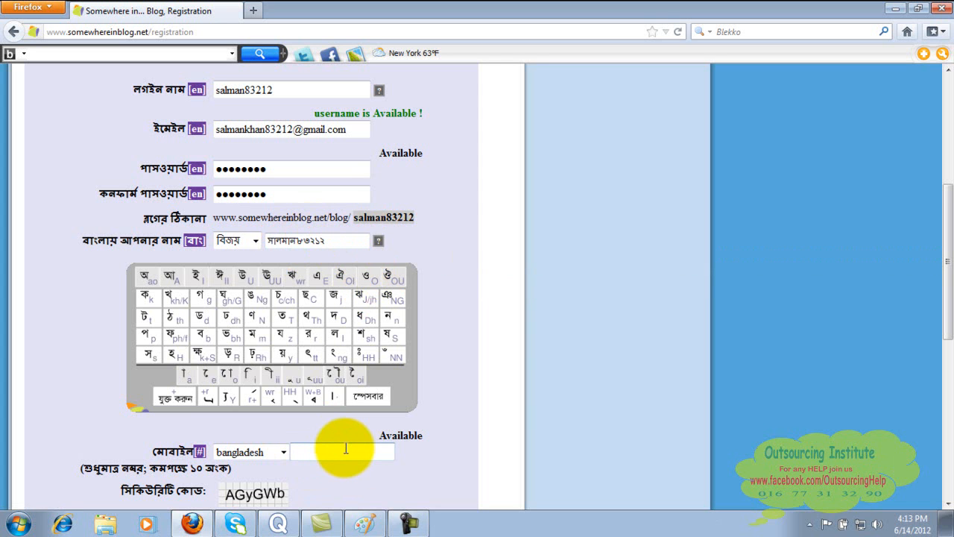
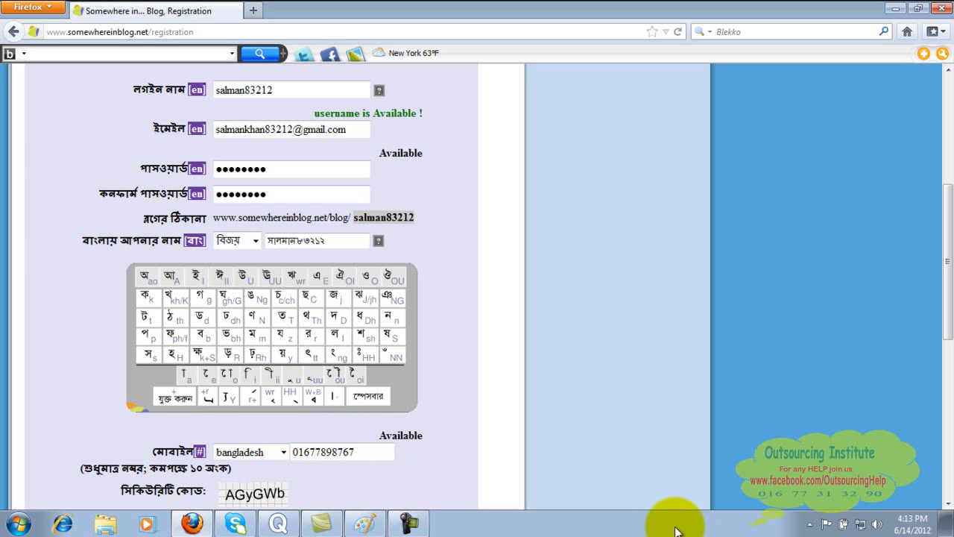
- Enter the security code from the picture into the code field below it
left_click(947, 504)
scroll(947, 504, "down", 5)
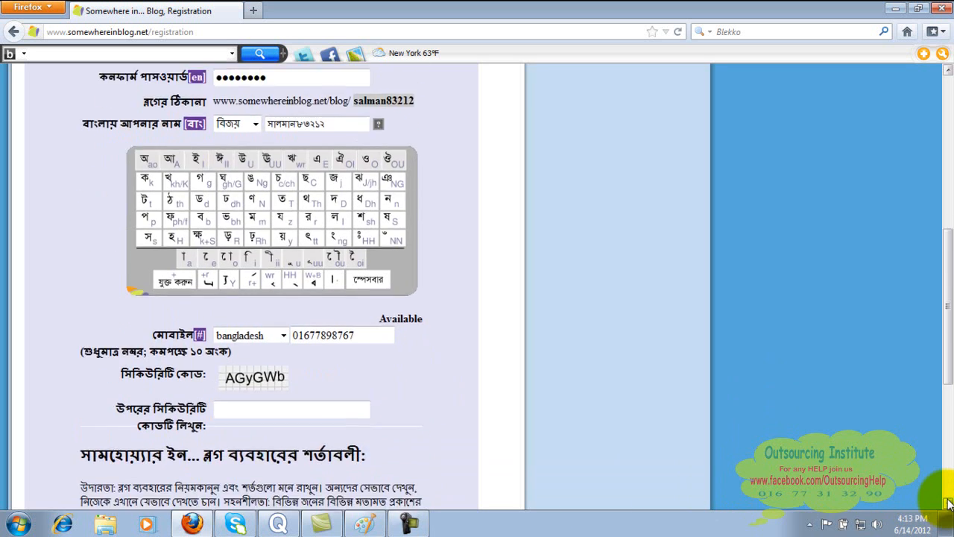
left_click(358, 310)
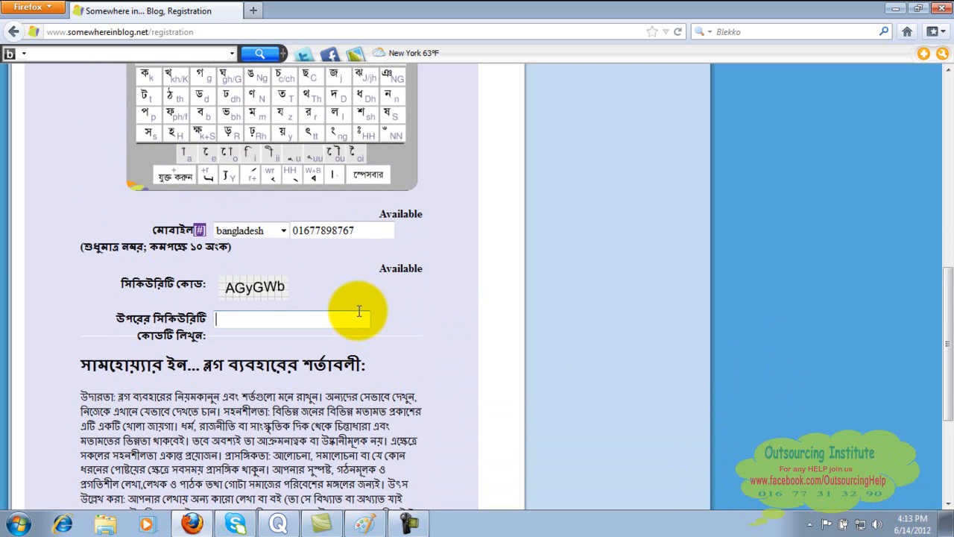
type("GyGWb")
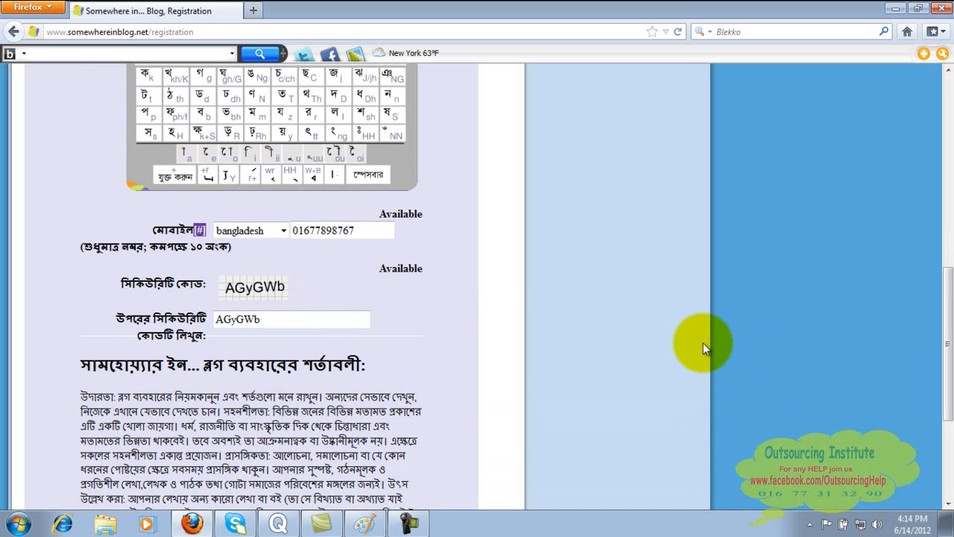
- Review the completed login name and password fields at the start of the registration form
left_click_drag(943, 297, 943, 160)
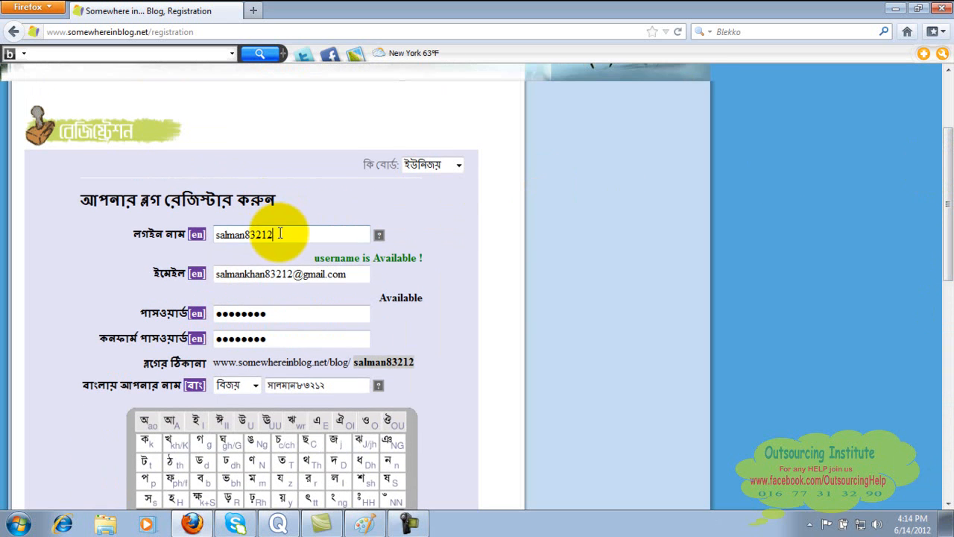
left_click(283, 313)
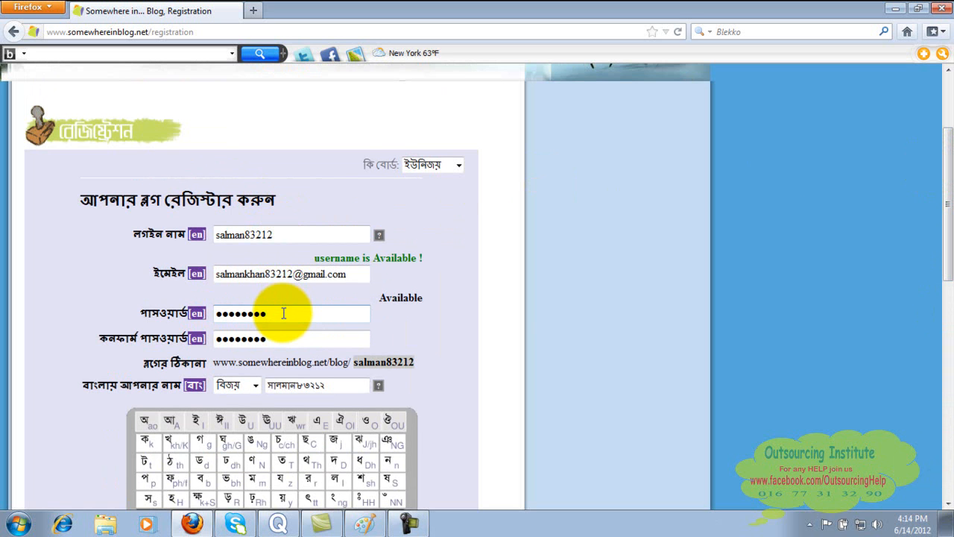
left_click(540, 296)
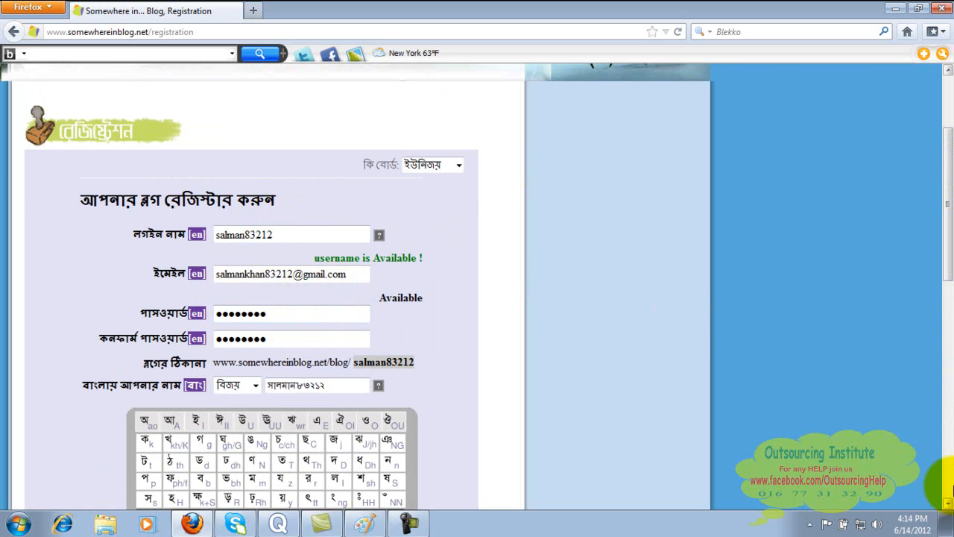
- Agree to the blog's terms of use to submit the registration, and dismiss the offer to remember the password
scroll(928, 474, "down", 10)
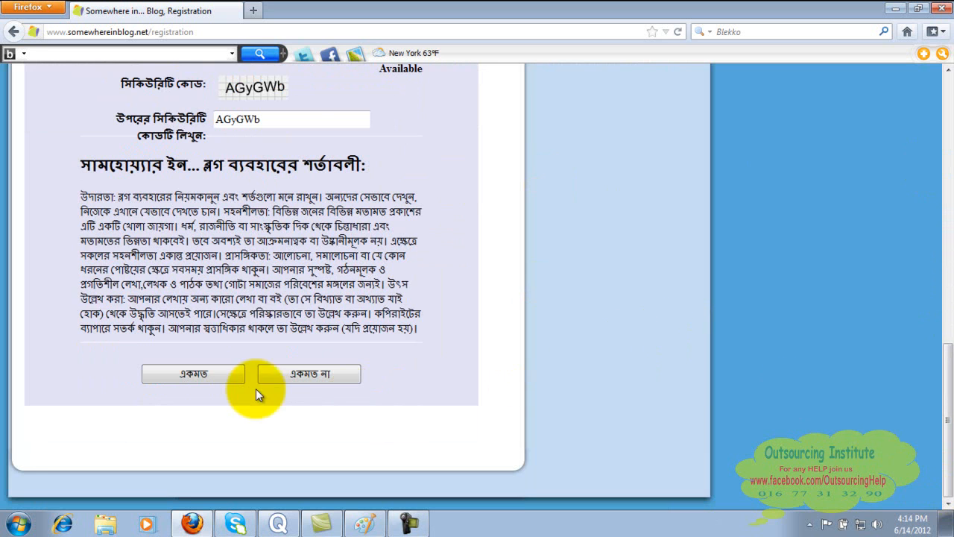
left_click(208, 373)
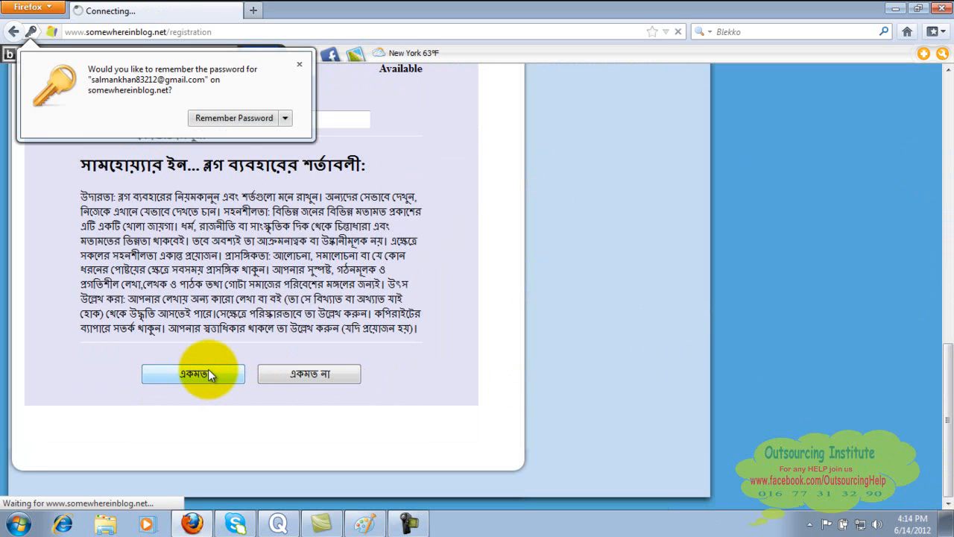
left_click(299, 65)
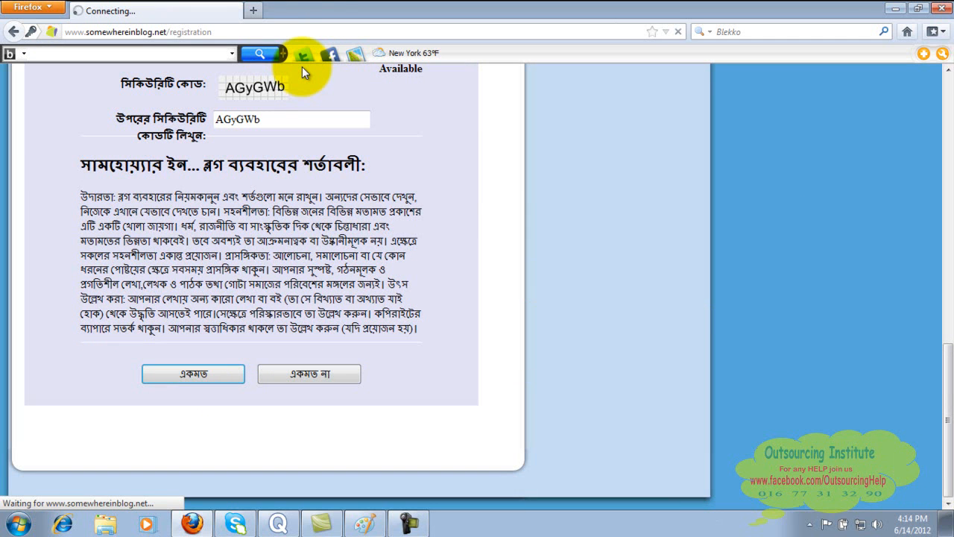
left_click(259, 10)
type("www.g")
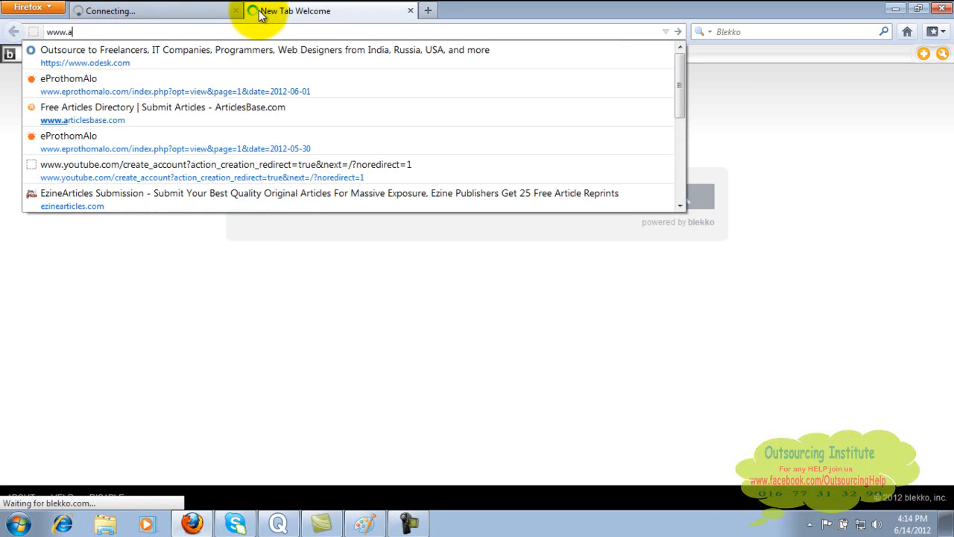
type("mail")
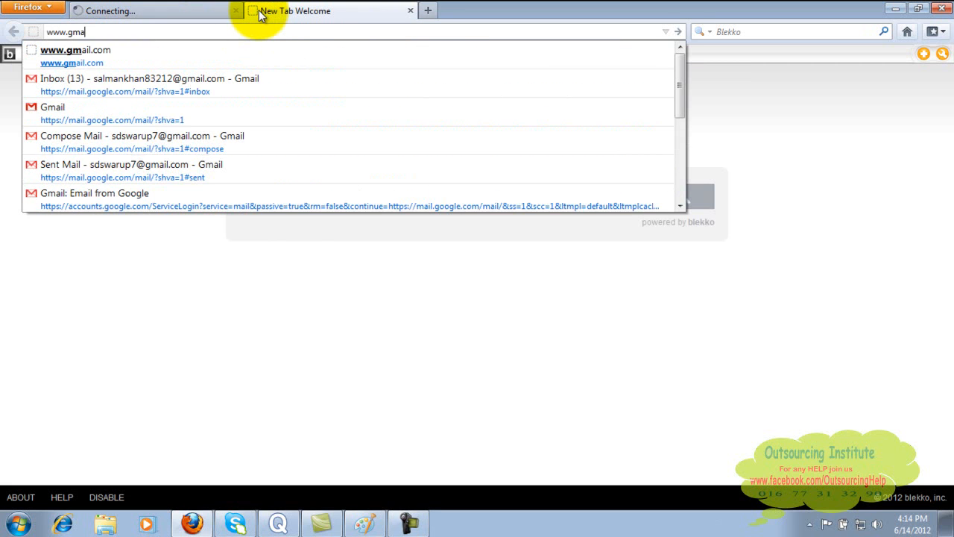
type(".com")
key("Return")
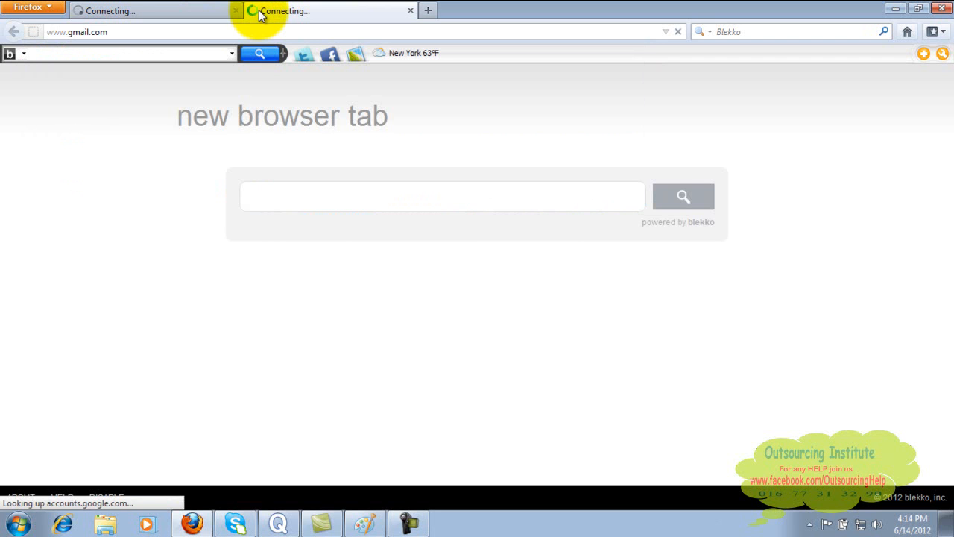
- Check the blog registration page for the submission's result, and return to the Gmail sign-in page
left_click(174, 6)
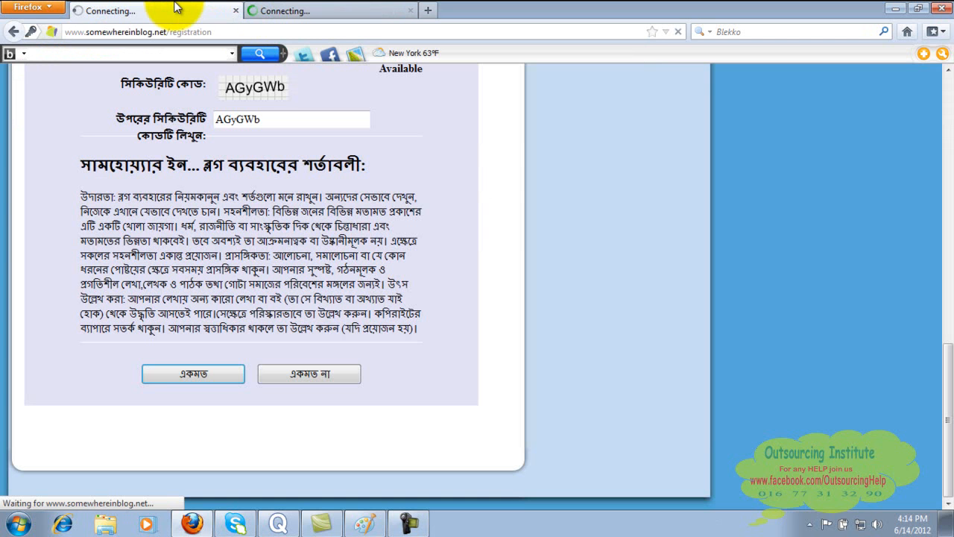
left_click(350, 9)
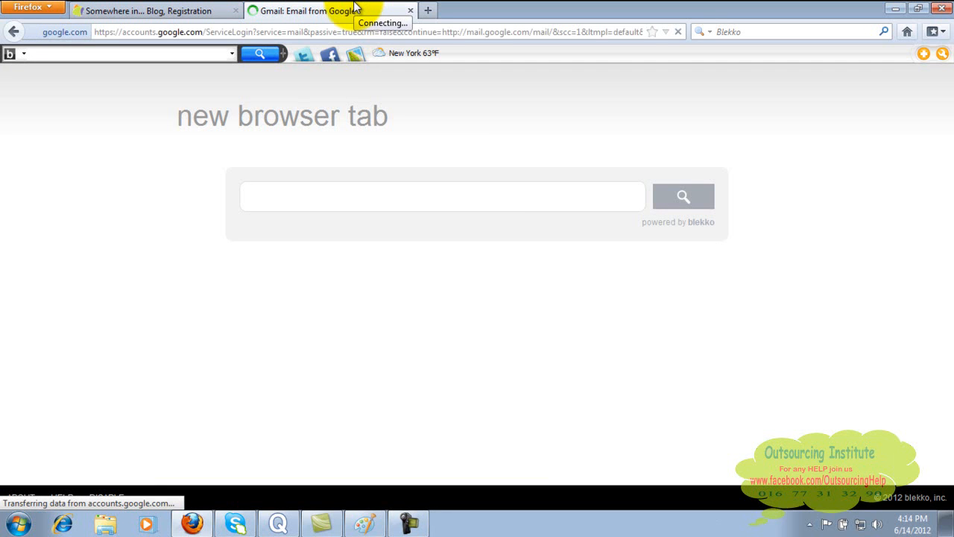
left_click(185, 7)
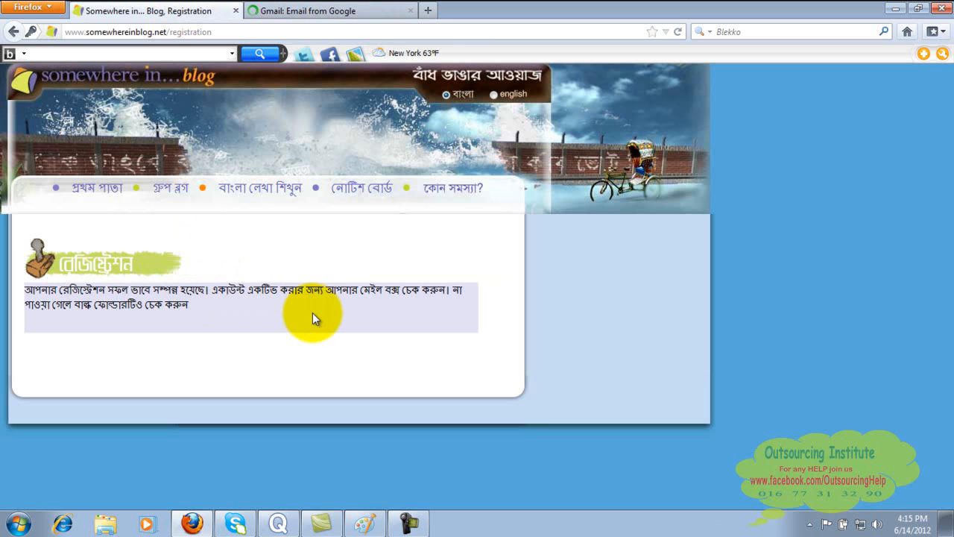
left_click(305, 11)
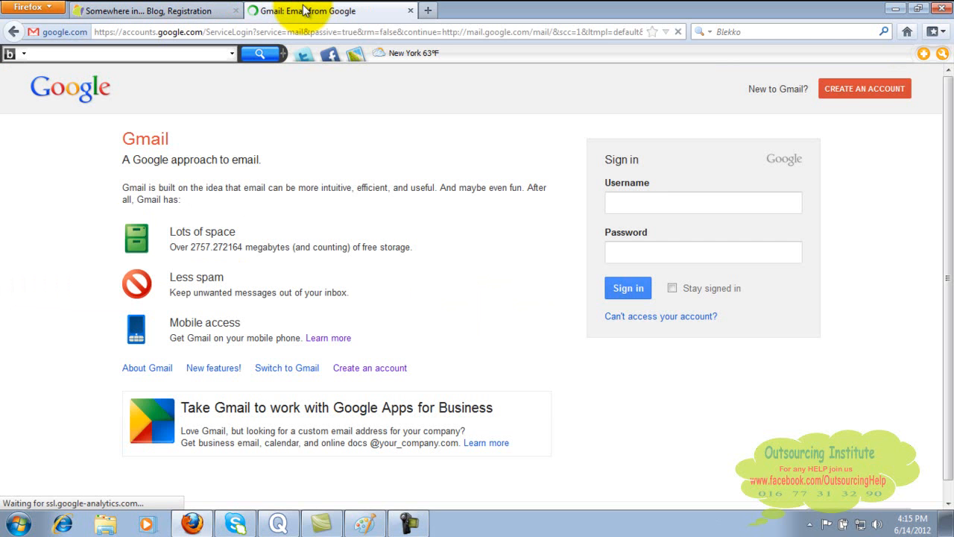
- Enter the Gmail account's username in the sign-in form
left_click(642, 200)
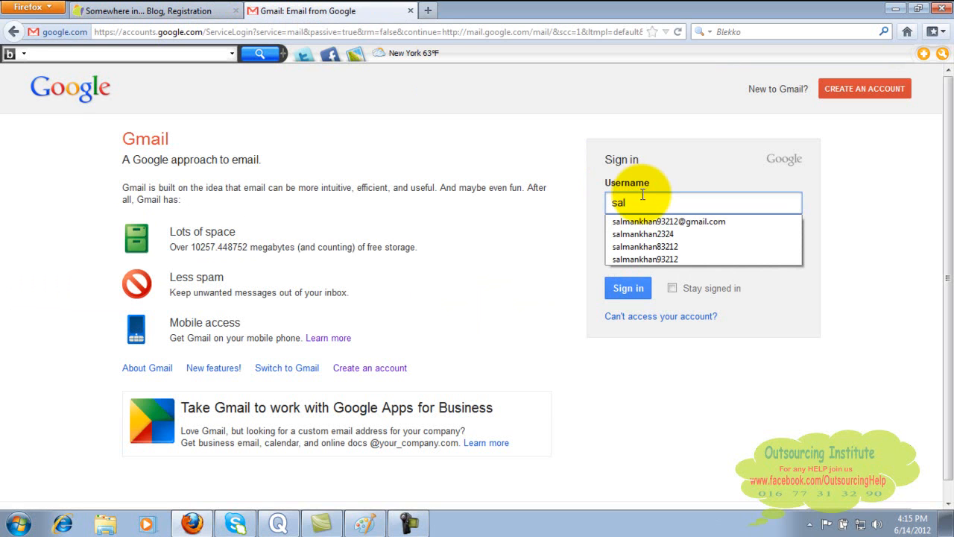
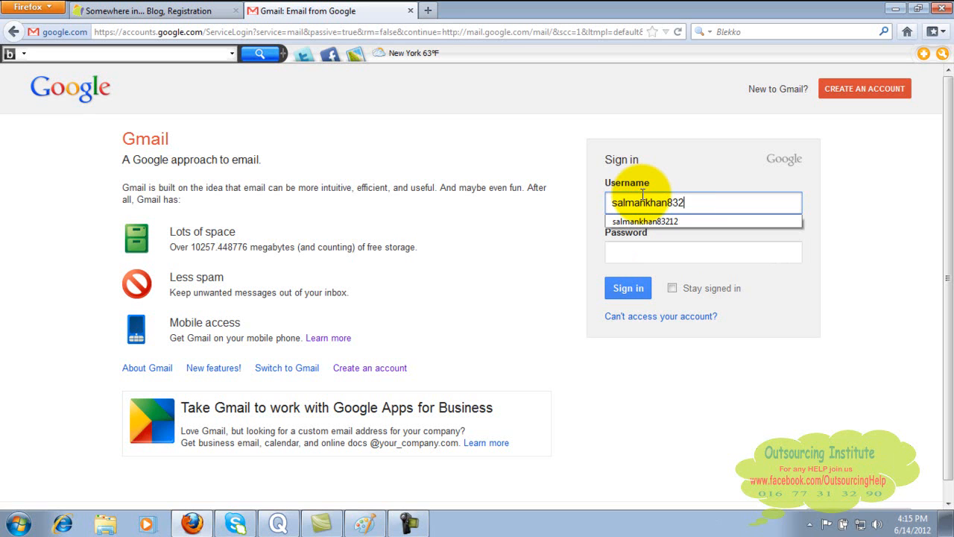
- Enter the account password, sign in to Gmail, and dismiss the offer to remember the password
left_click(700, 249)
type("••••••••")
left_click(626, 290)
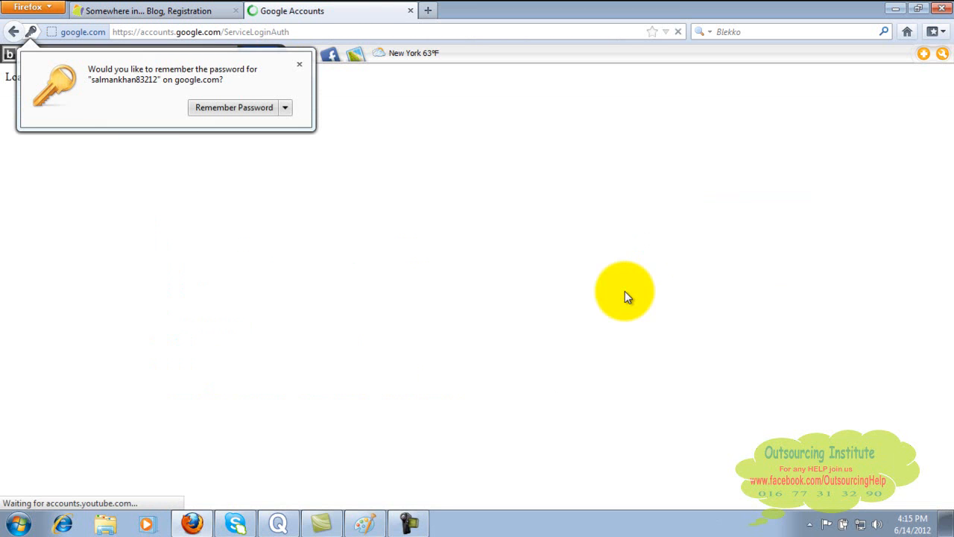
left_click(301, 65)
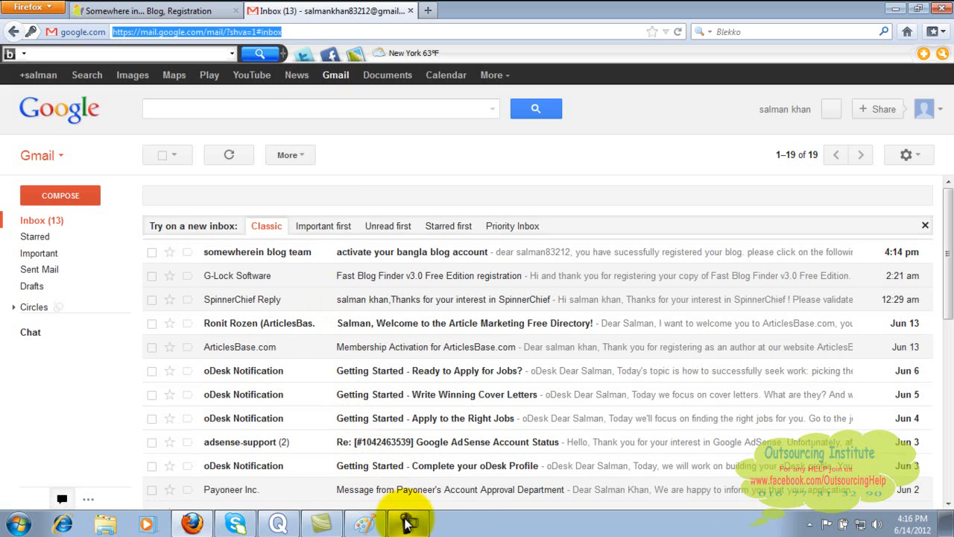
- Open the "activate your bangla blog account" email, follow its activation link, and close the old registration page
mouse_move(406, 524)
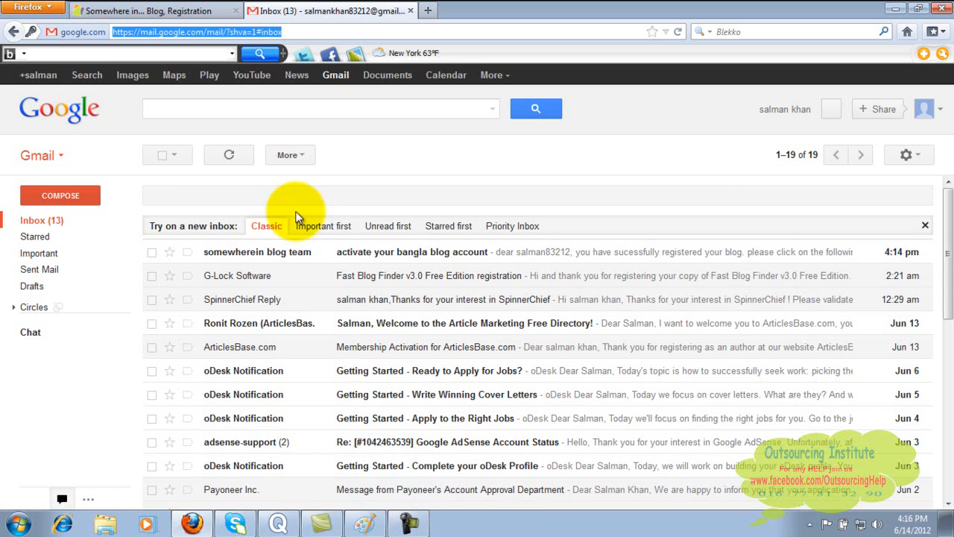
left_click(258, 252)
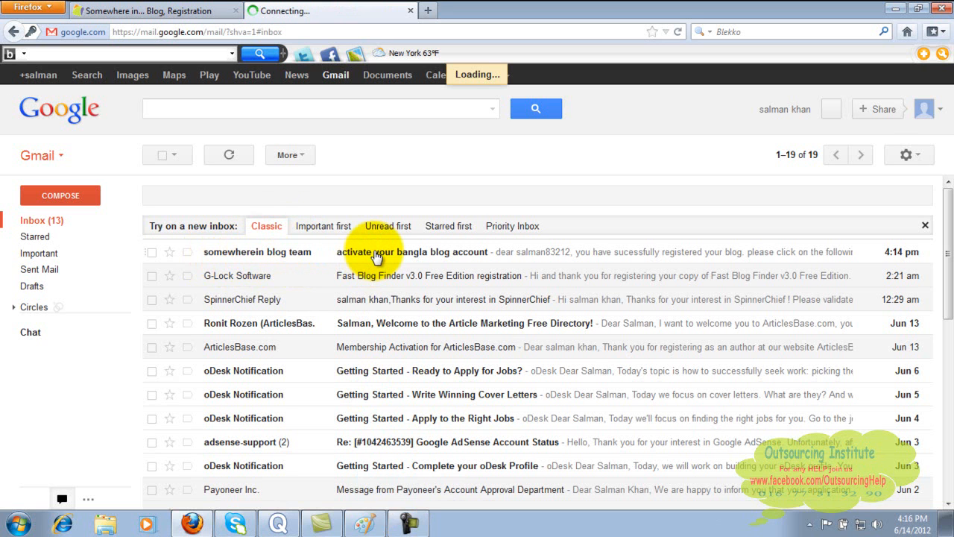
left_click(377, 255)
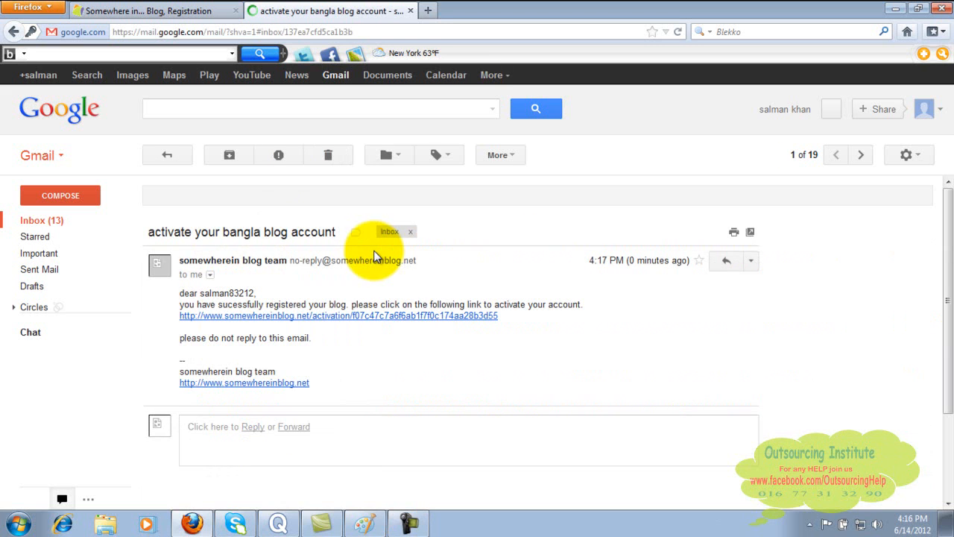
left_click(418, 317)
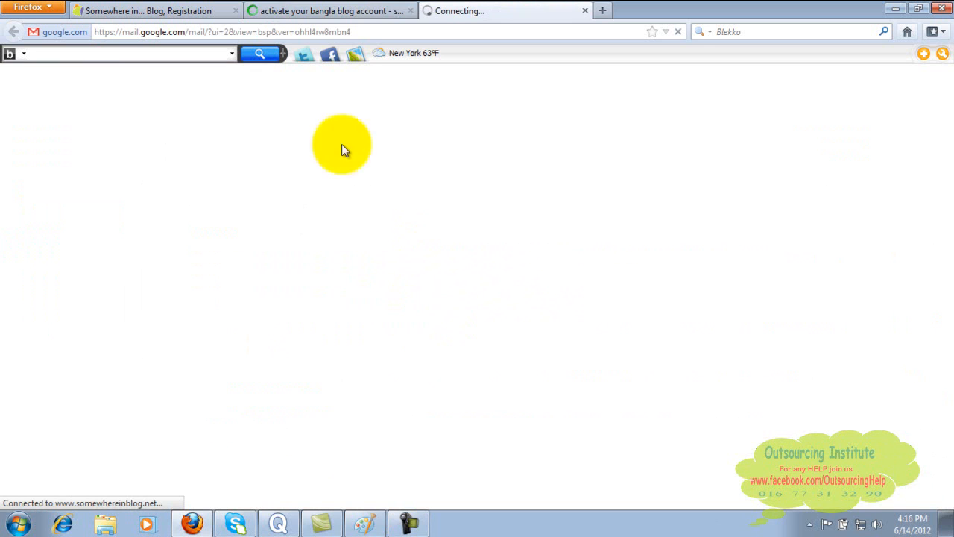
left_click(236, 11)
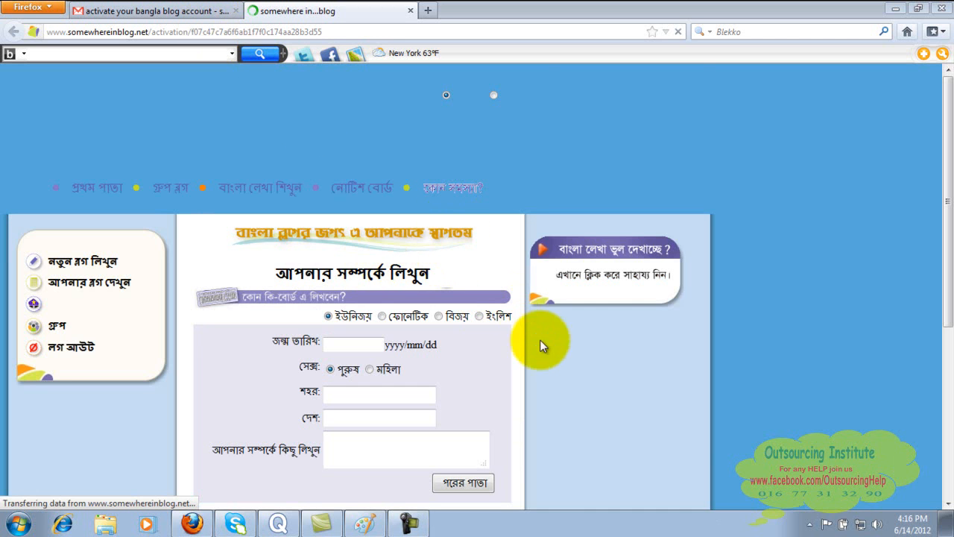
- Pass through both profile setup pages with their fields left blank and finish the setup
left_click(482, 485)
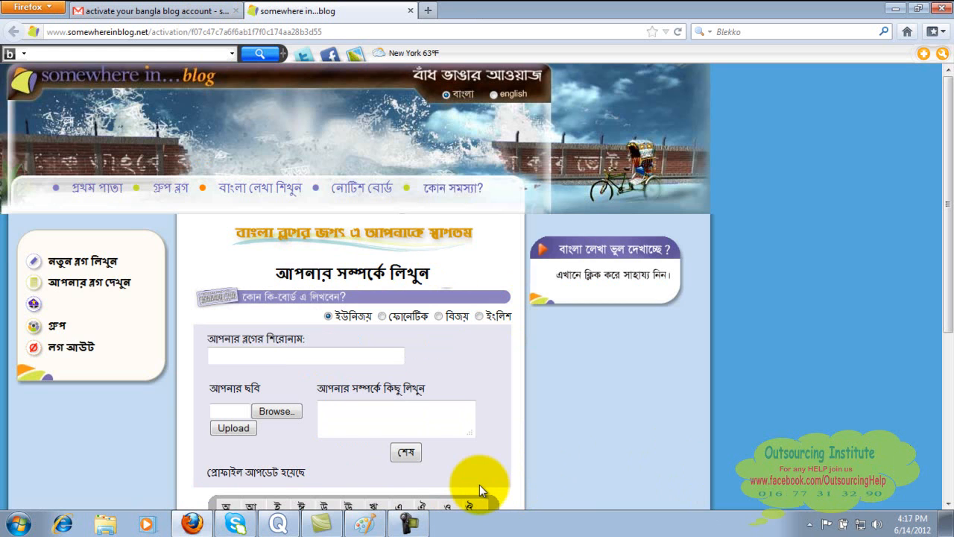
left_click(405, 455)
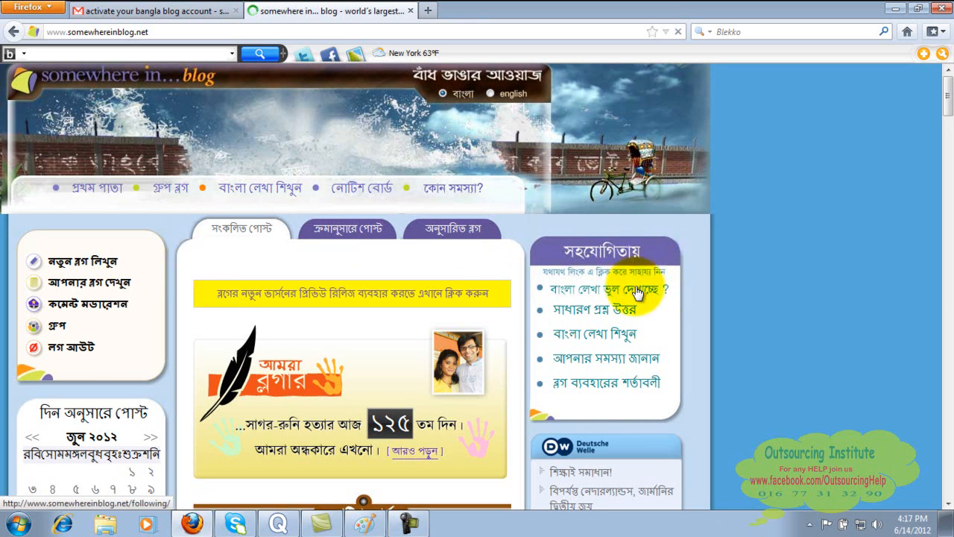
left_click_drag(948, 97, 945, 60)
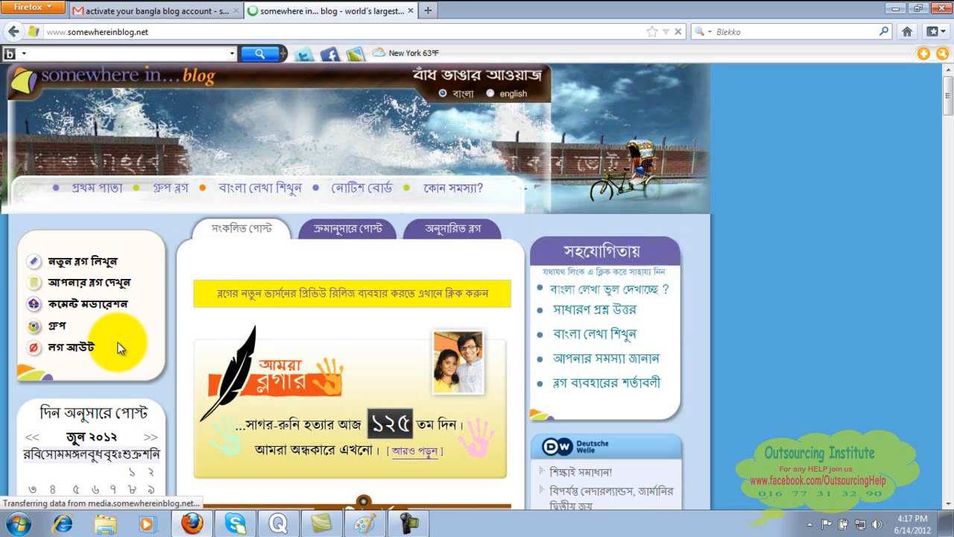
- Start a new blog post and place the cursor in its content area
left_click(98, 264)
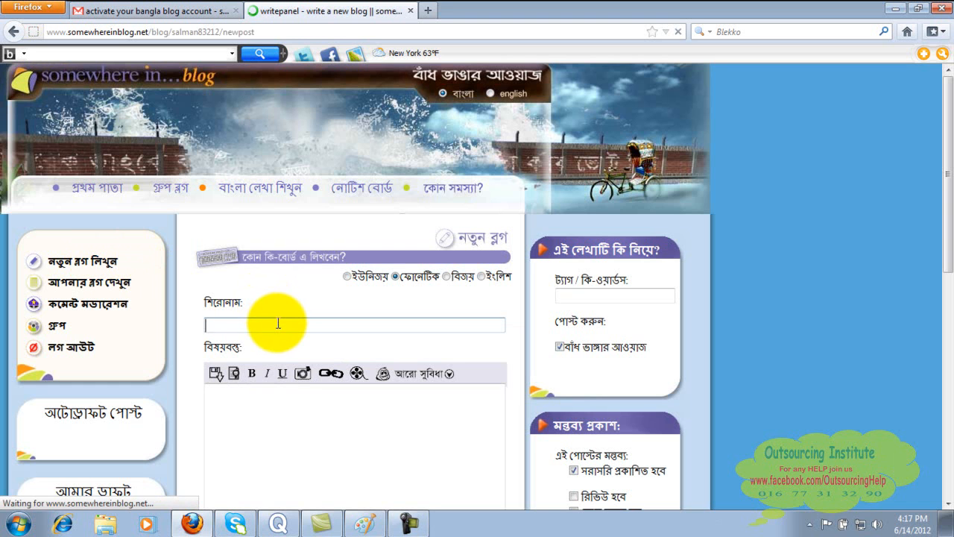
left_click(282, 402)
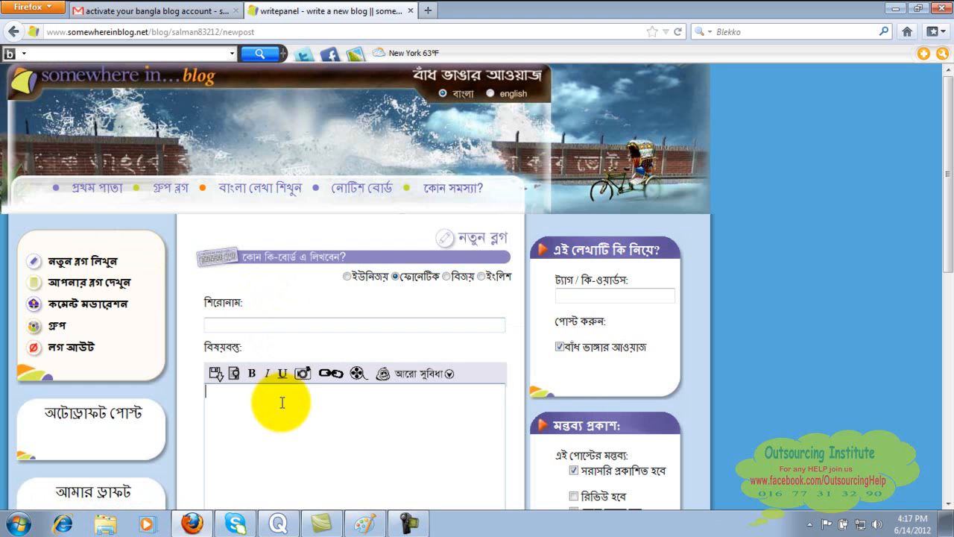
left_click(253, 319)
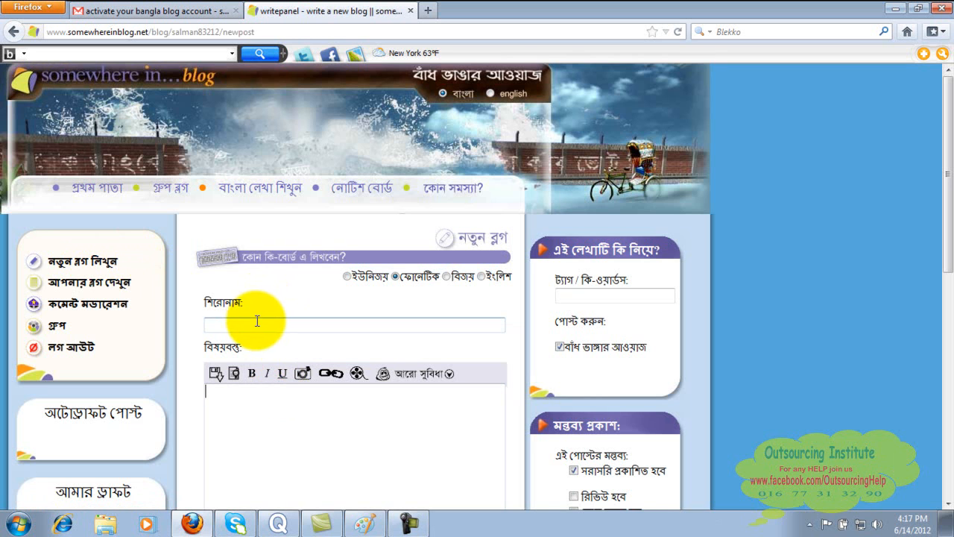
left_click(247, 400)
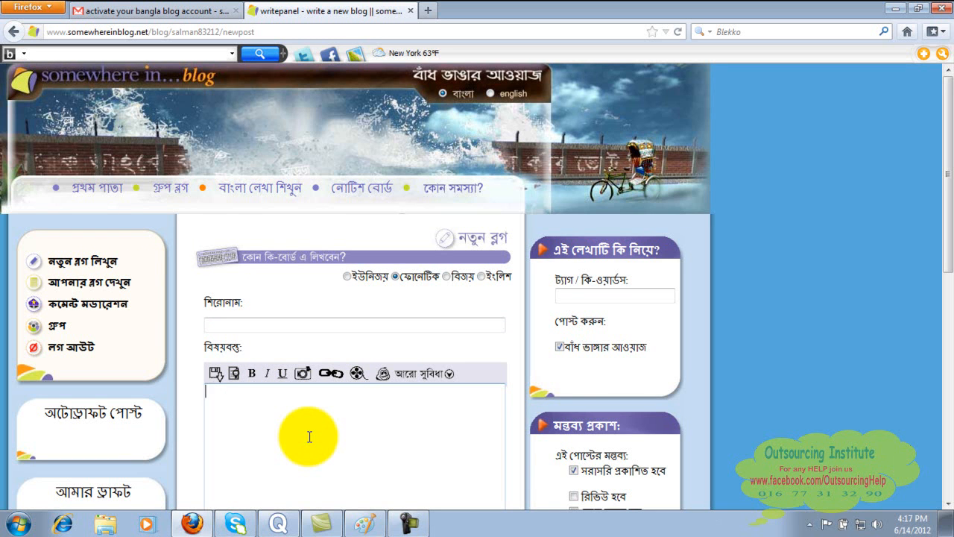
- Start Microsoft Word and try to open a document named 4 from My Documents
left_click(18, 523)
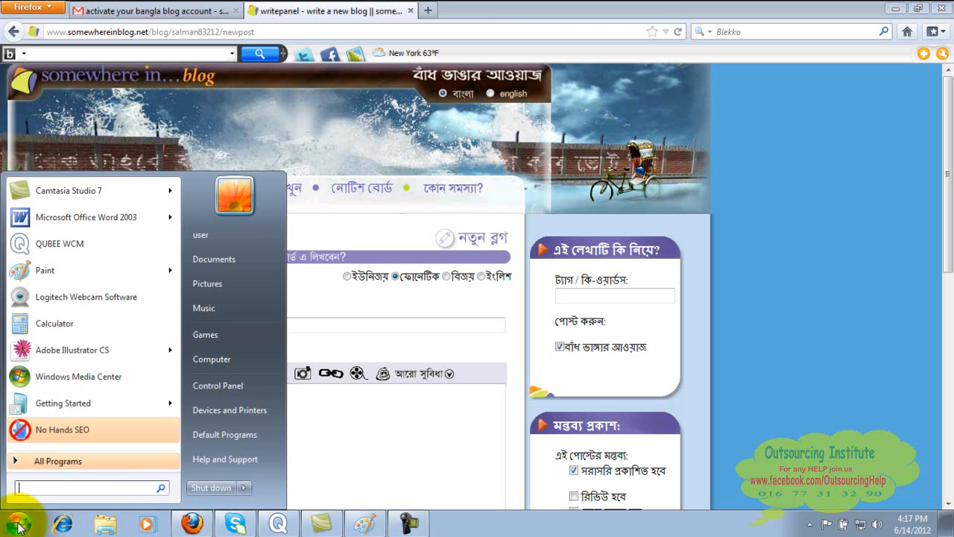
left_click(85, 233)
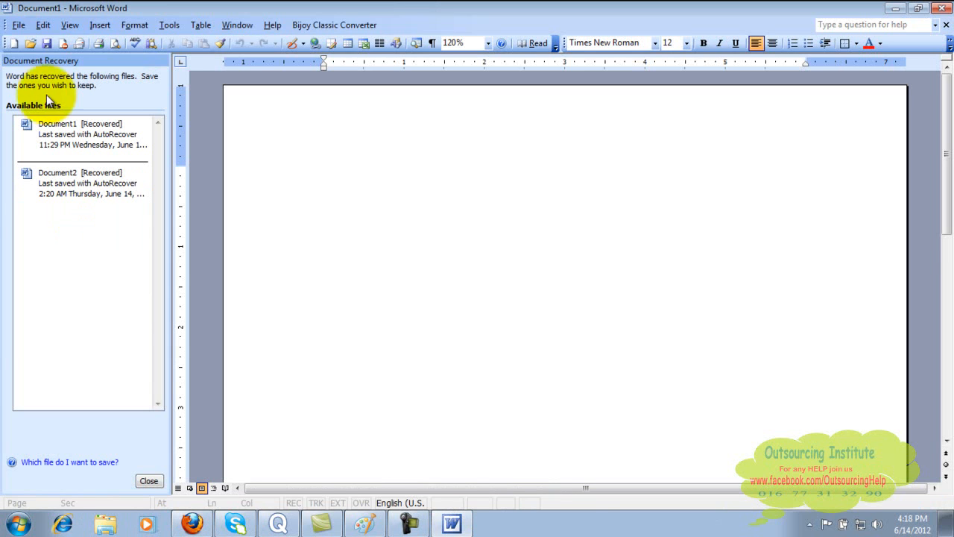
left_click(30, 43)
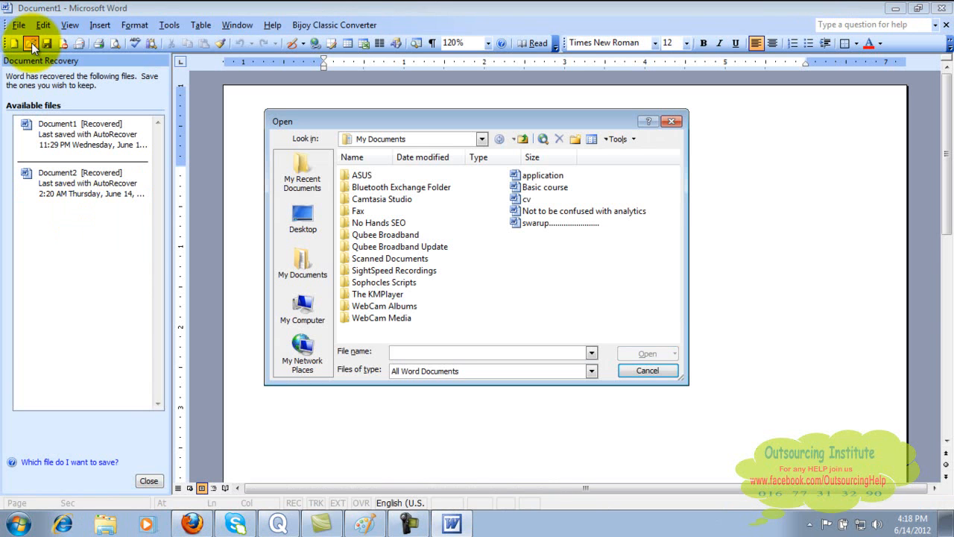
type("4")
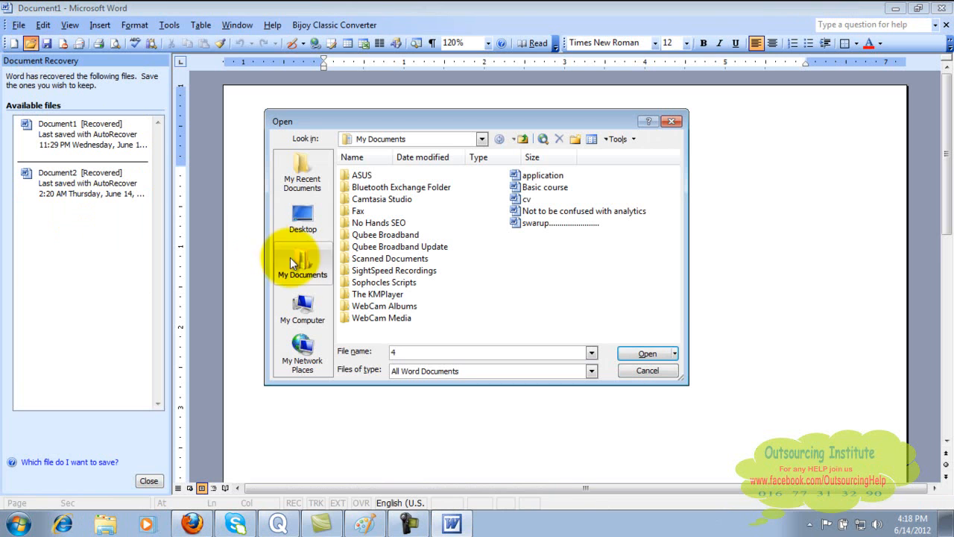
left_click(629, 355)
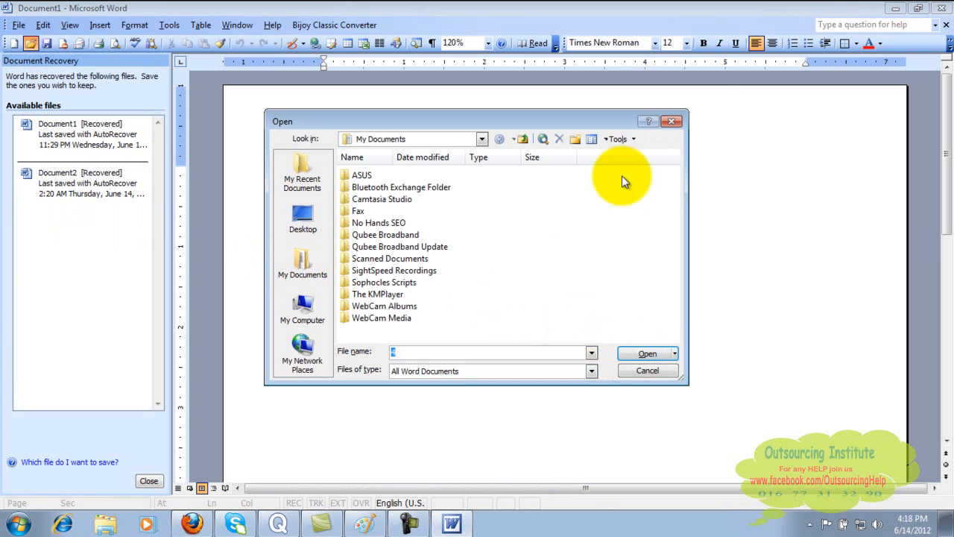
left_click(671, 122)
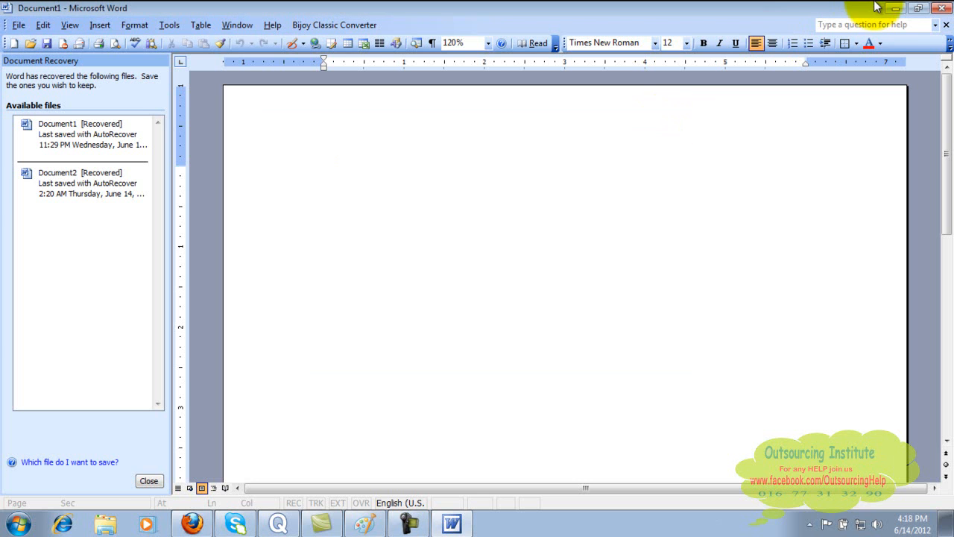
- Minimize Word and the browser to show the desktop
left_click(896, 8)
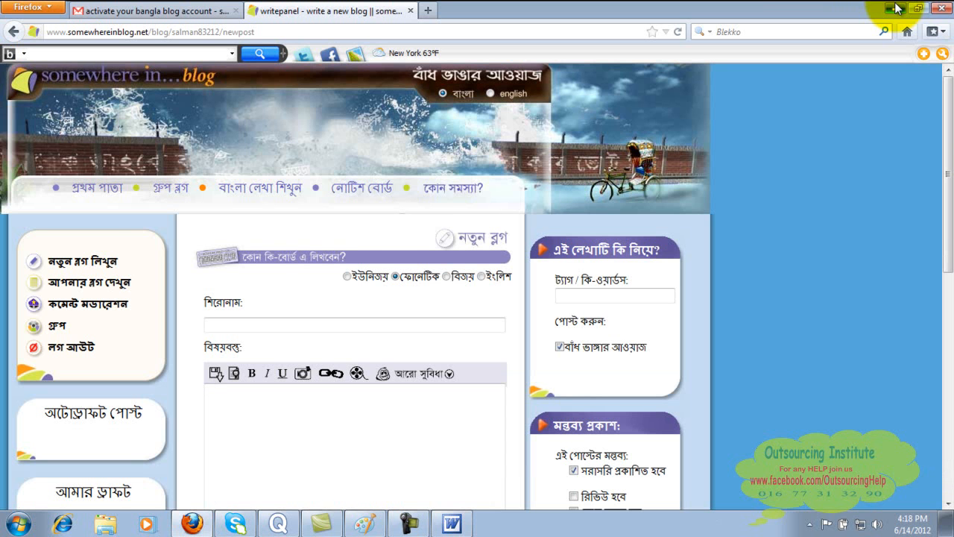
left_click(896, 7)
left_click(897, 8)
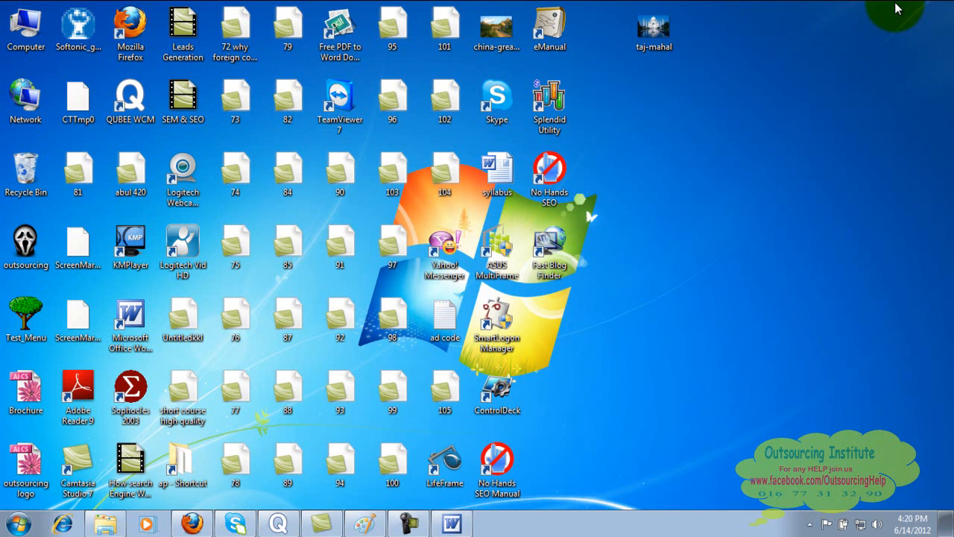
left_click(407, 521)
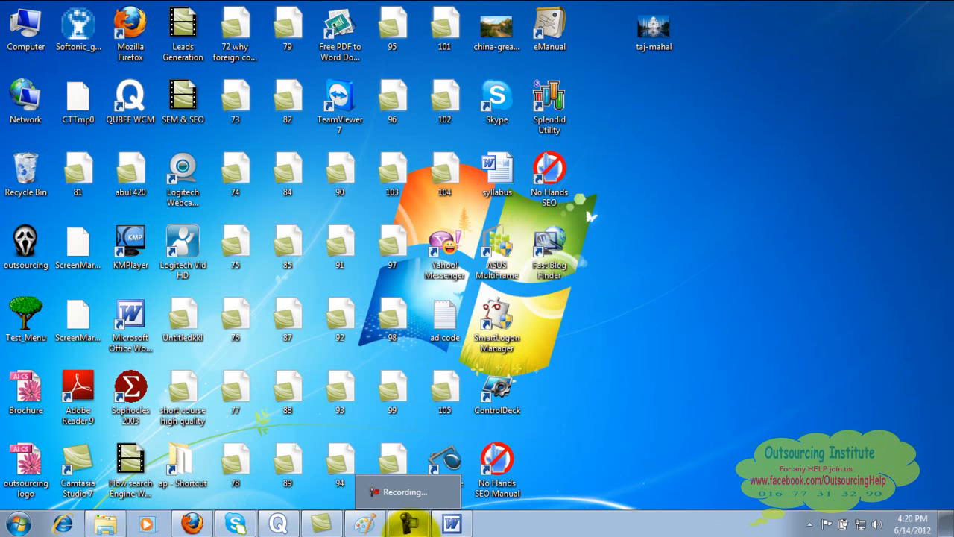
- Switch to the article 4 document in Word and add the line "To know more click this link" below the article
left_click(452, 523)
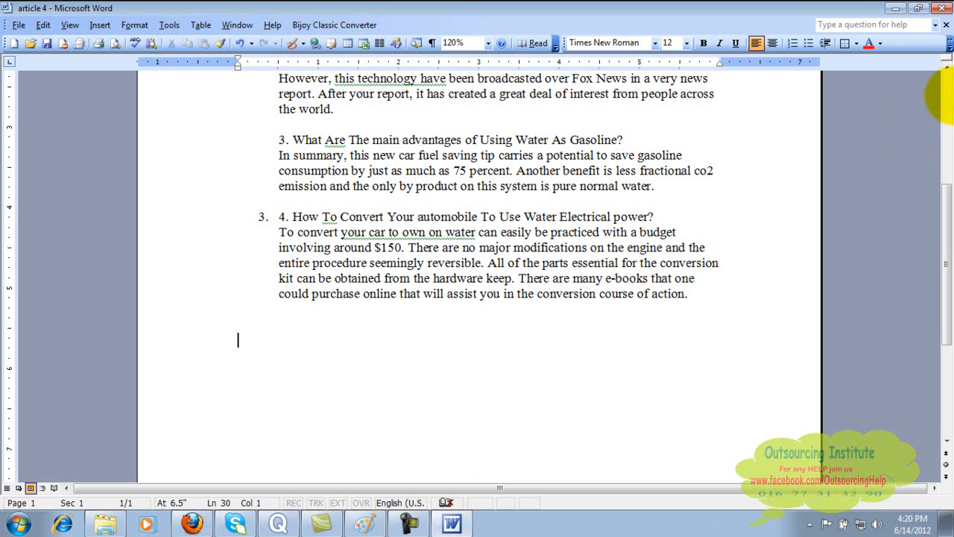
left_click(947, 101)
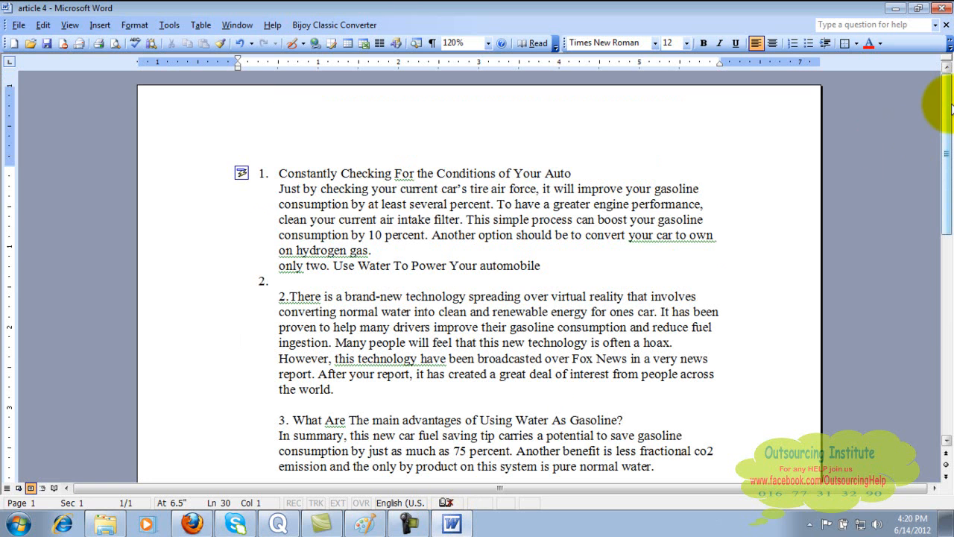
left_click_drag(950, 108, 951, 205)
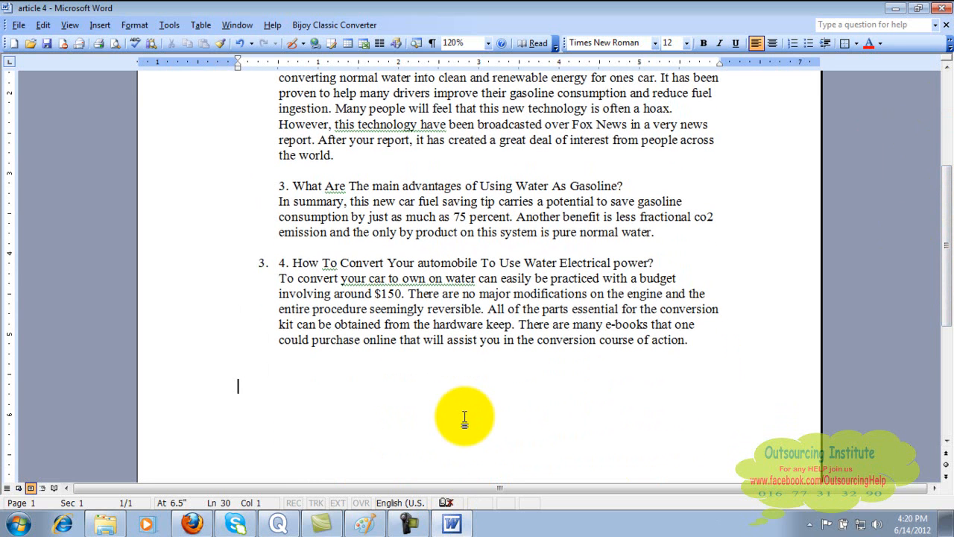
type("To know more cli")
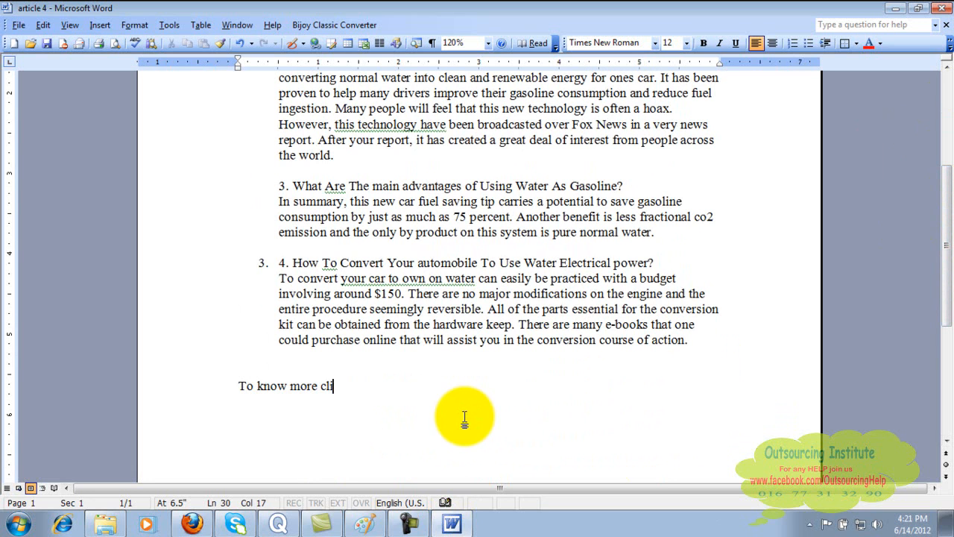
type("ck this link")
key("Return")
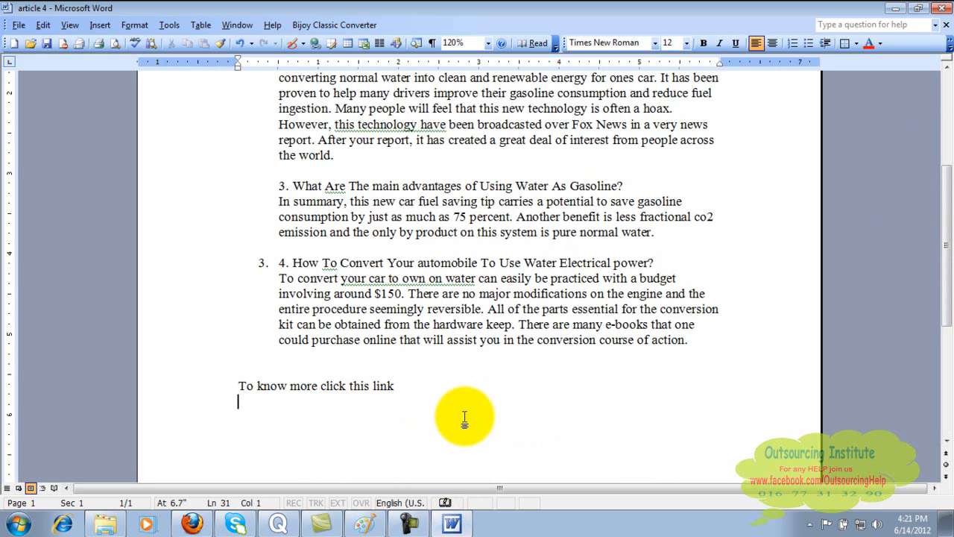
- Add the text "FUEL SAVING CAR" below the "To know more click this link" line, leaving a blank line between them
type("Fac")
key("BackSpace")
key("BackSpace")
key("BackSpace")
key("Return")
key("Caps_Lock")
type("FUEL SAVIO")
key("BackSpace")
key("Caps_Lock")
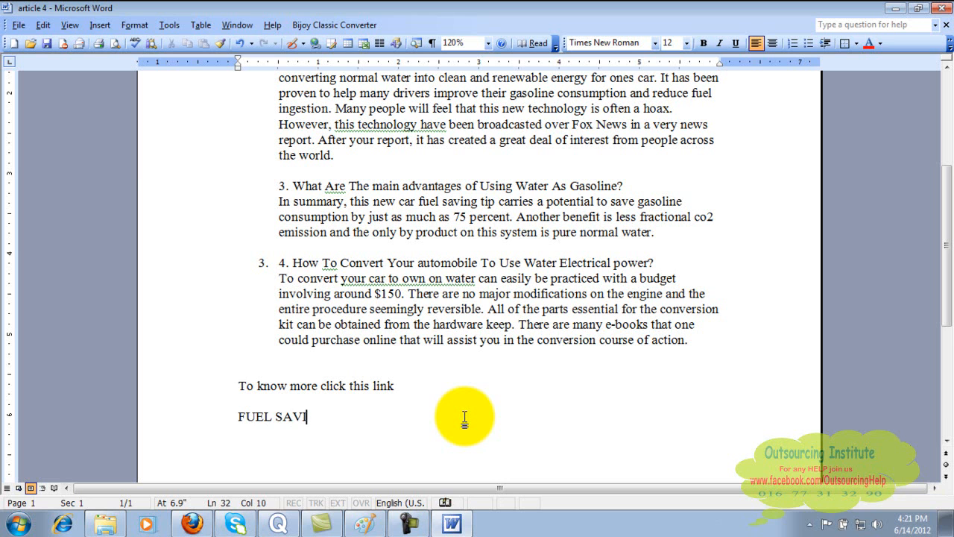
type("NG CAR")
key("Caps_Lock")
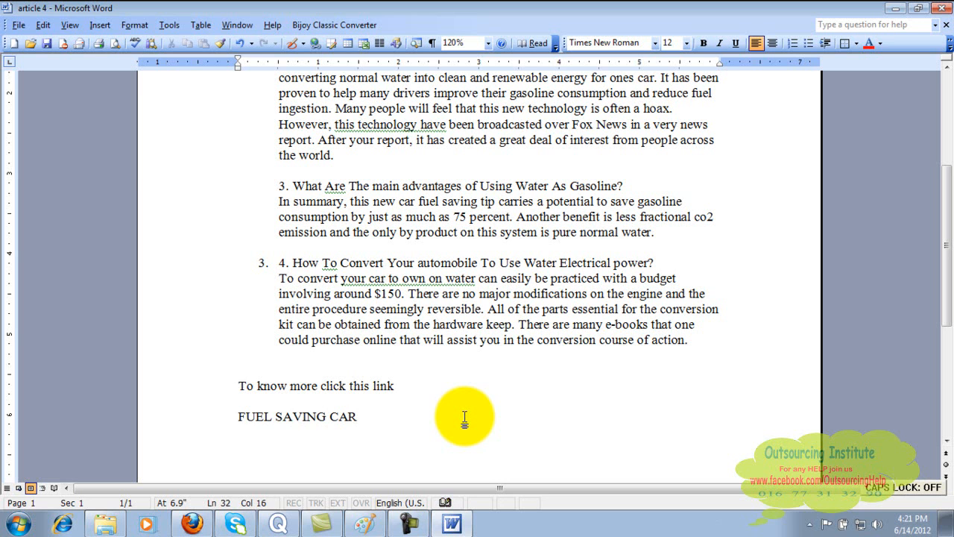
left_click_drag(239, 417, 385, 415)
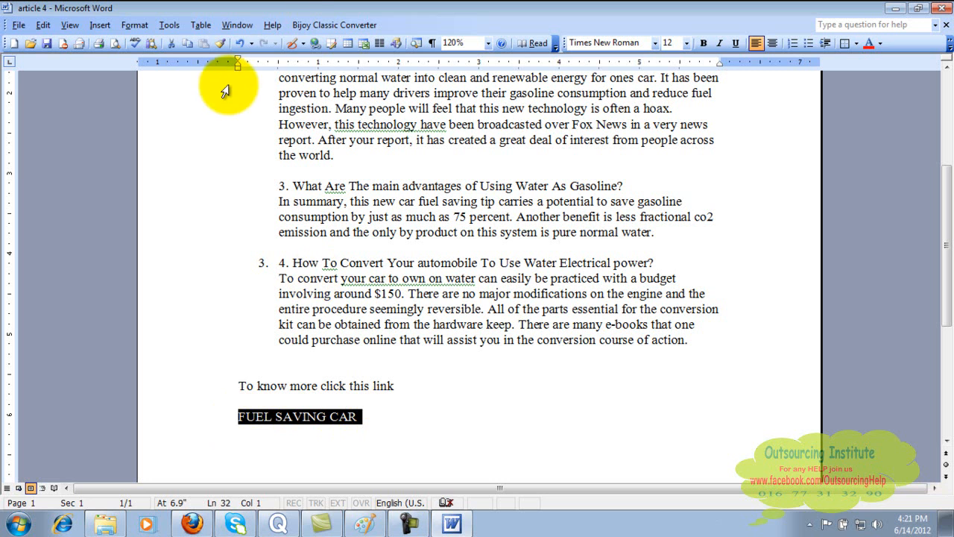
left_click(316, 43)
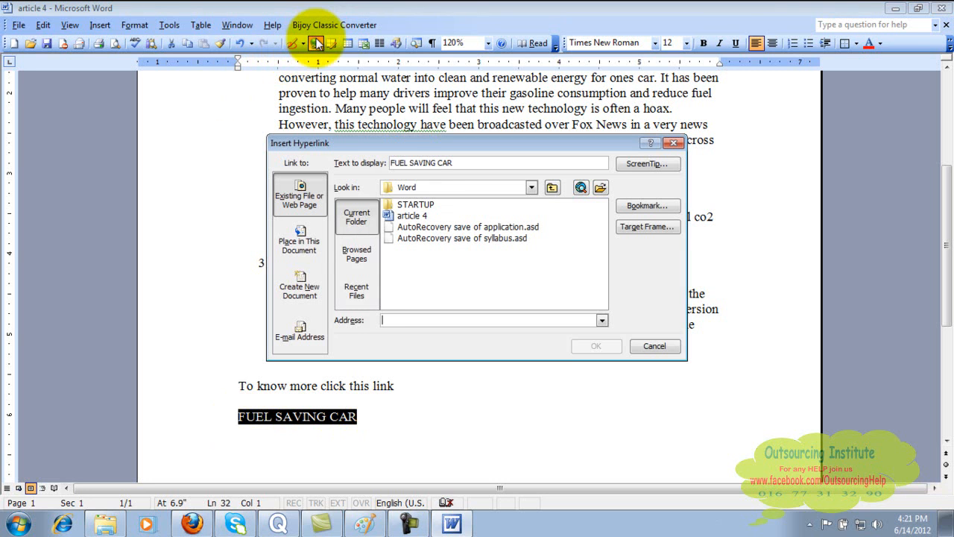
type("www")
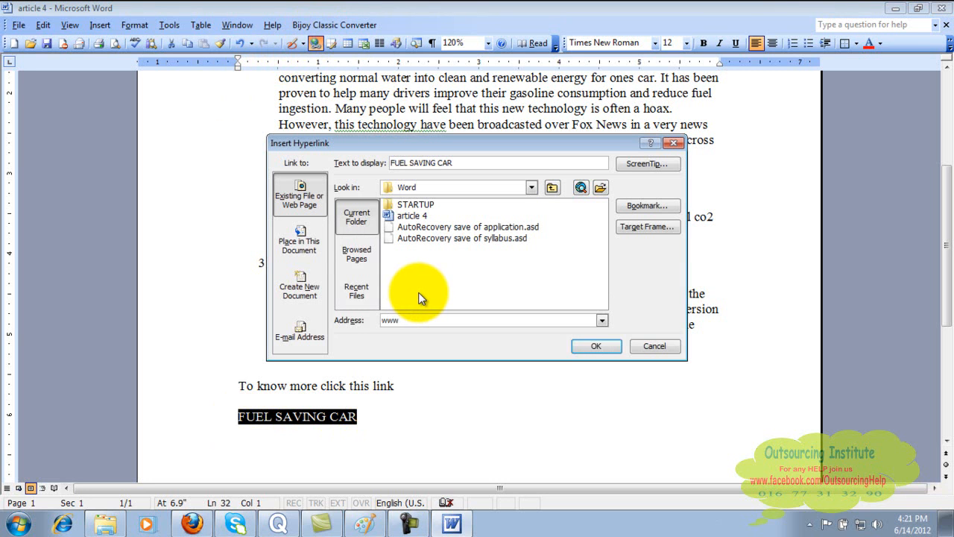
type(".toyota.com")
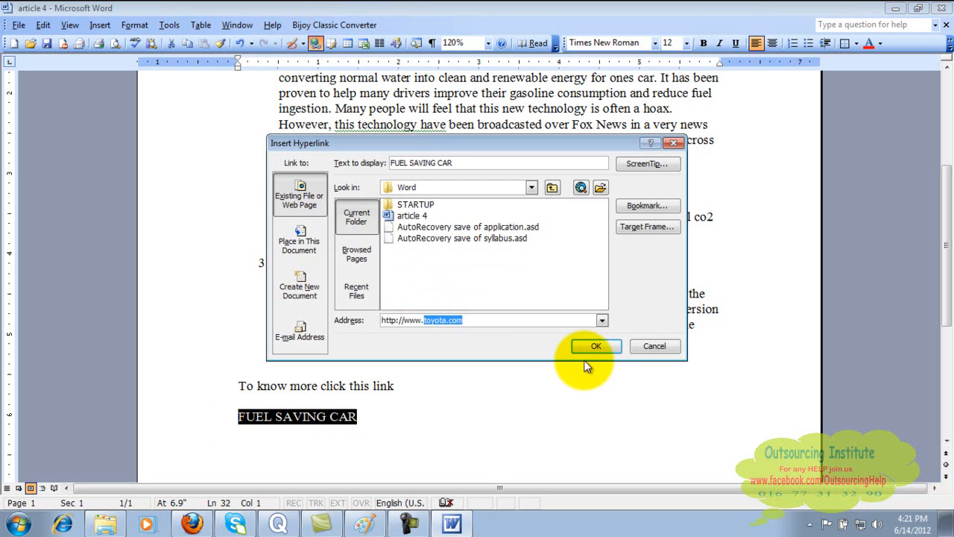
left_click(588, 345)
left_click(473, 382)
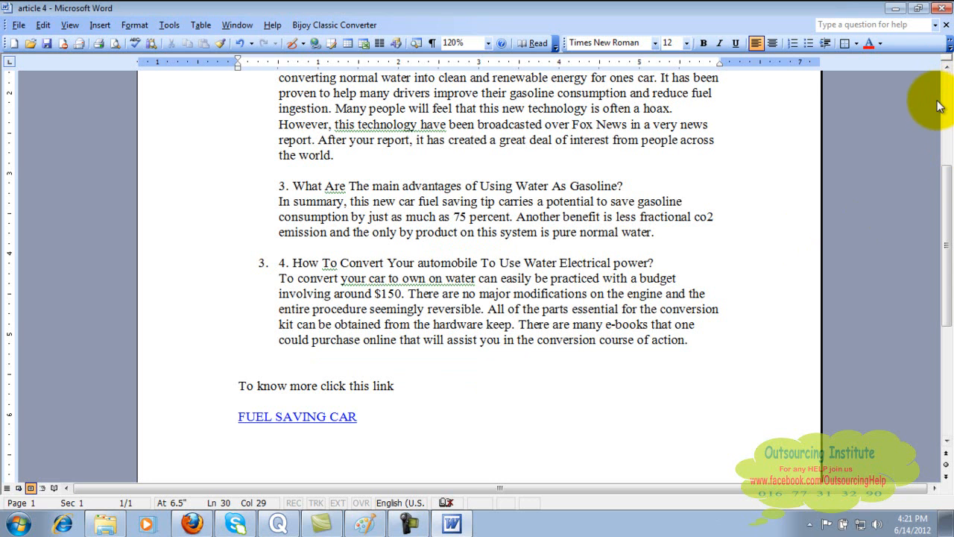
- Copy the entire contents of the article
left_click(948, 97)
left_click(586, 279)
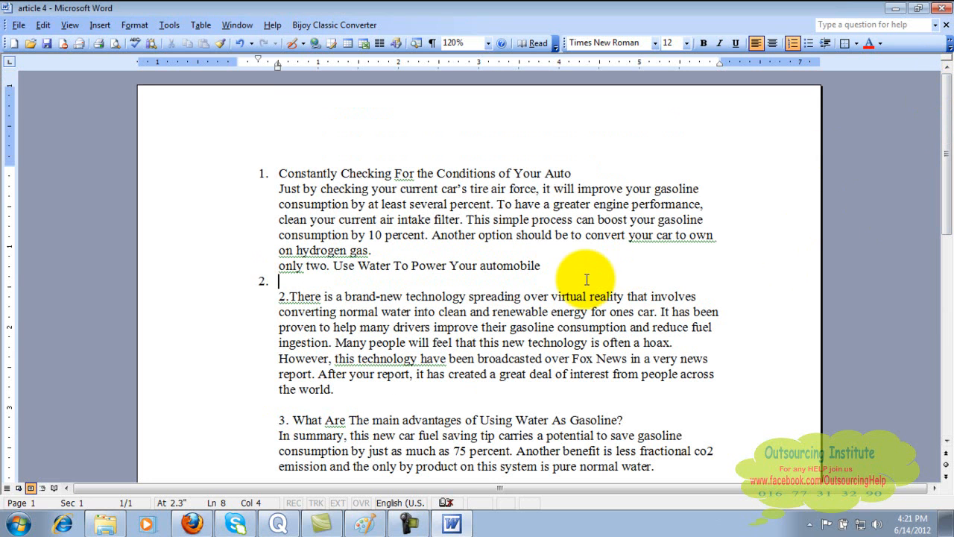
key("ctrl+a")
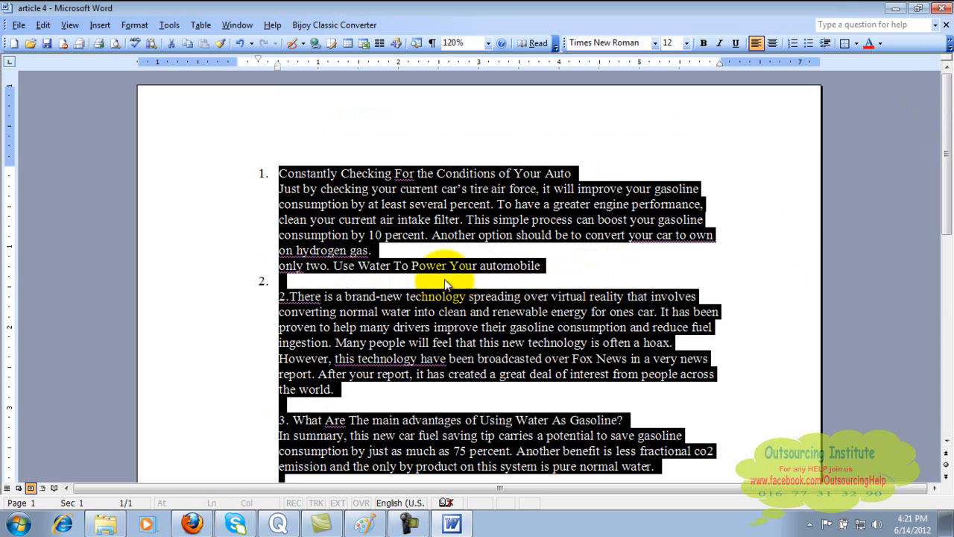
right_click(385, 217)
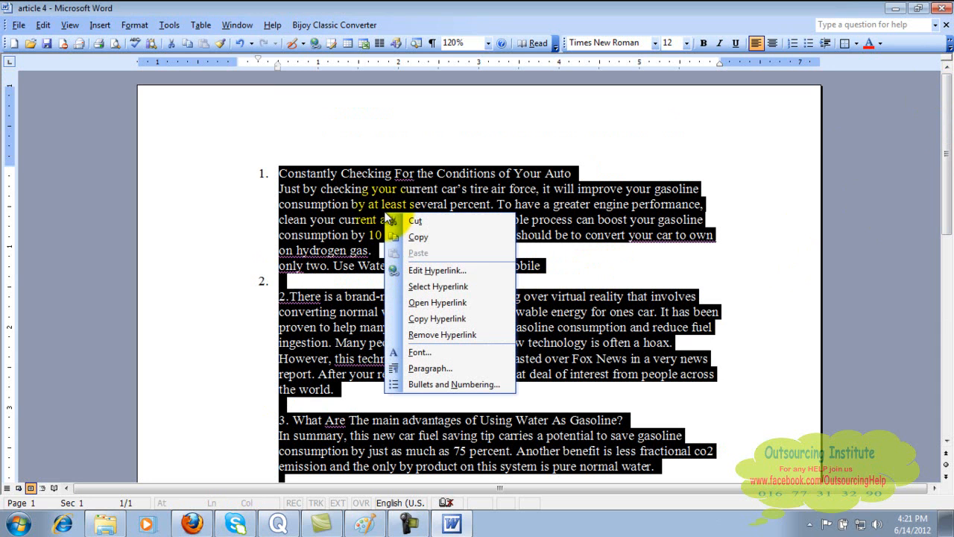
left_click(414, 239)
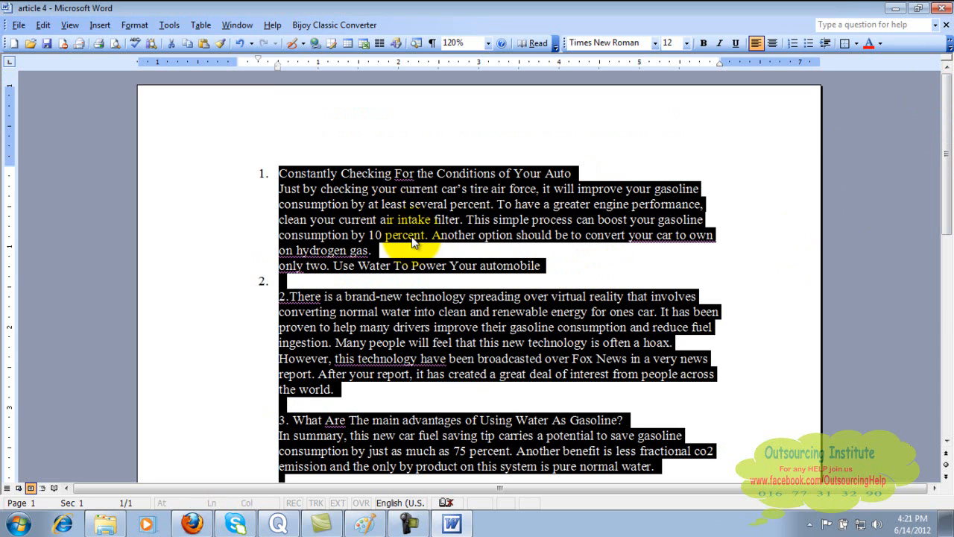
- Minimize Word, switch to Firefox, and paste the copied article into the new blog post's content area
left_click(898, 8)
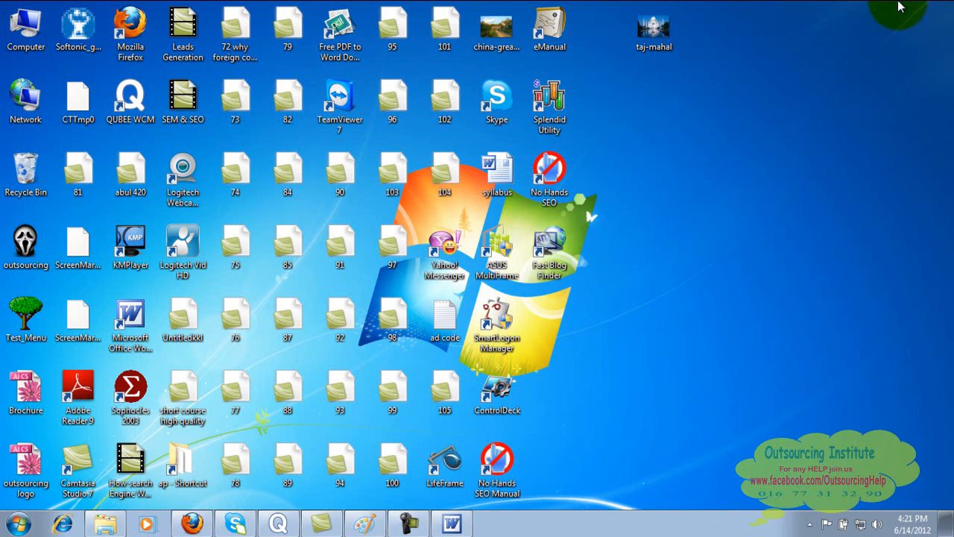
left_click(188, 524)
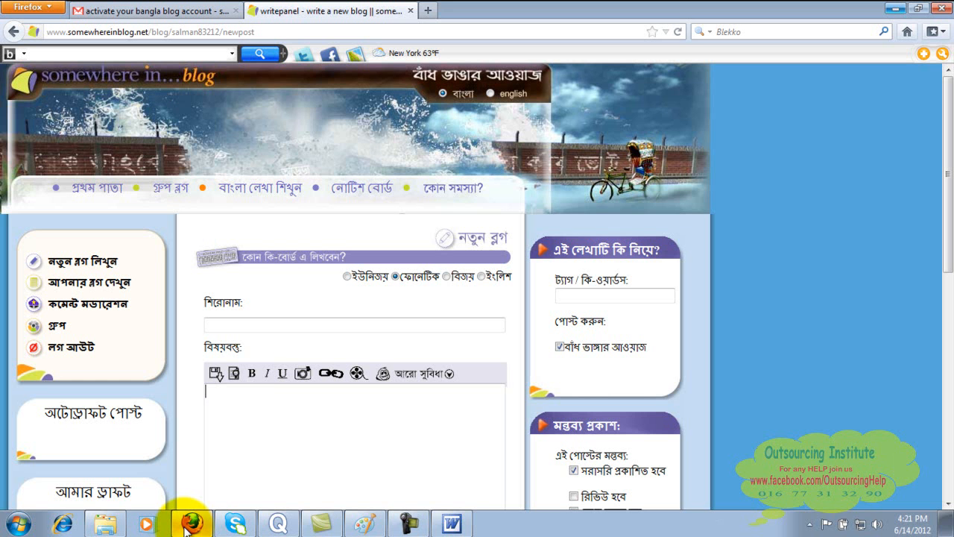
right_click(219, 401)
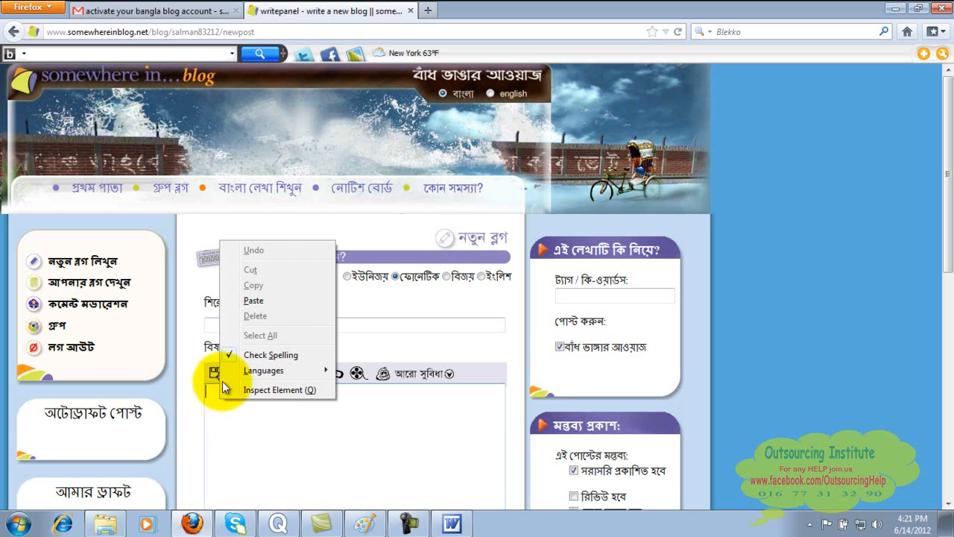
left_click(271, 298)
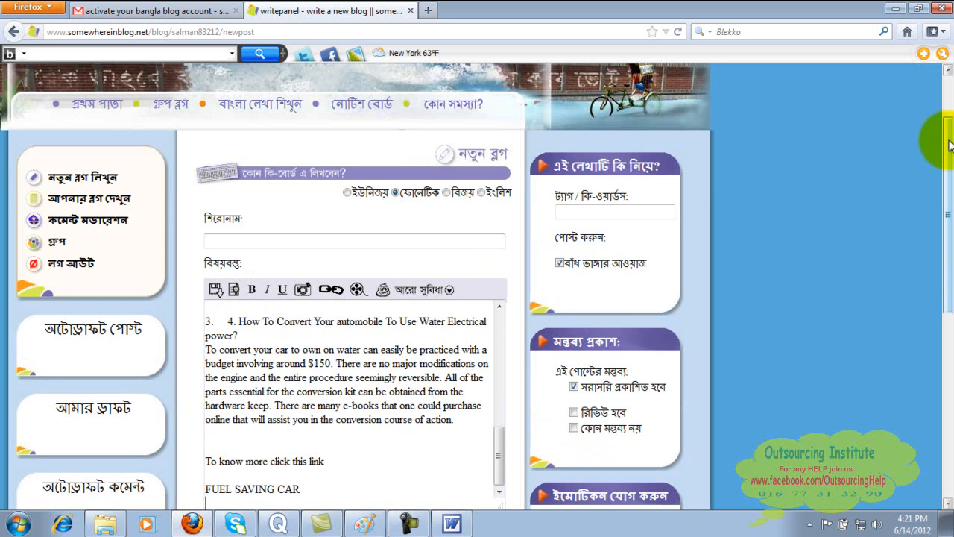
left_click_drag(949, 146, 949, 212)
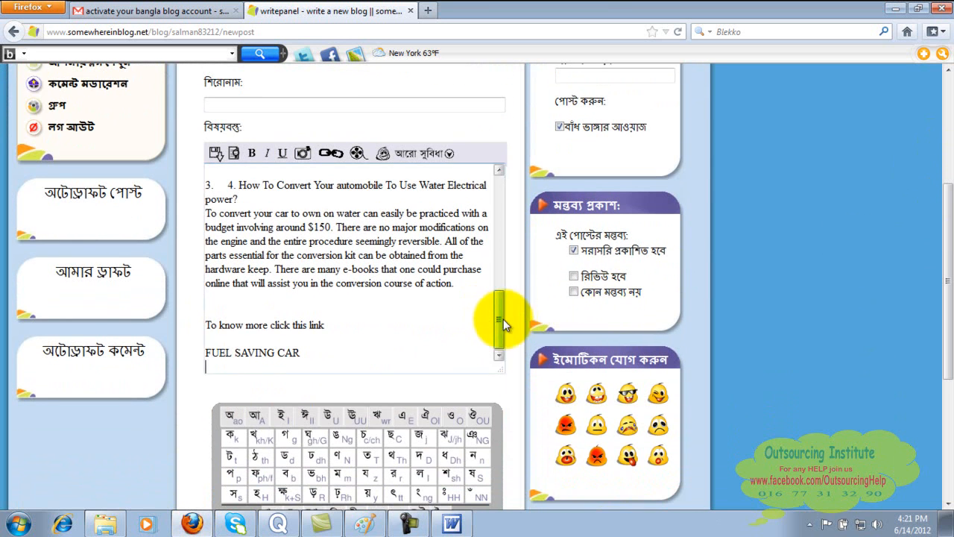
left_click_drag(500, 318, 496, 343)
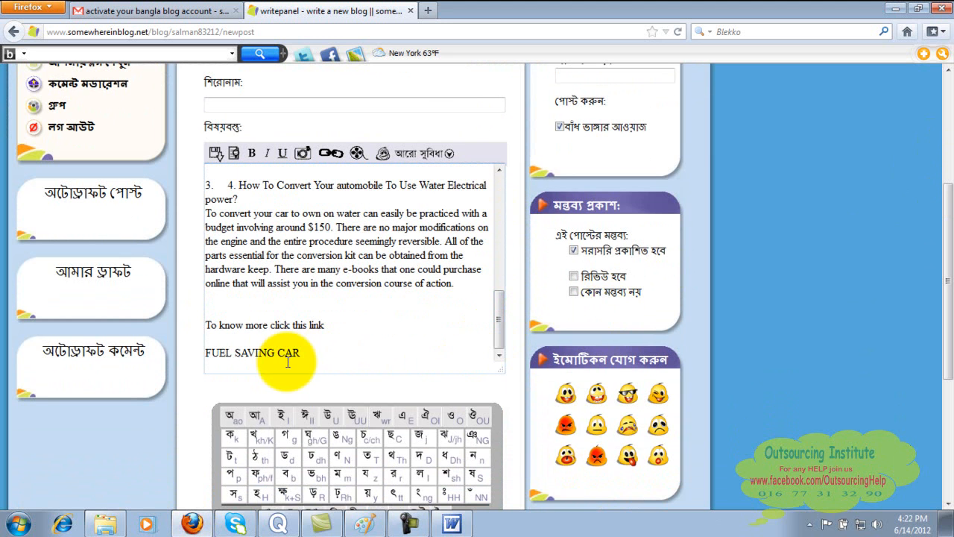
left_click_drag(288, 351, 249, 347)
left_click(237, 348)
left_click_drag(301, 352, 197, 344)
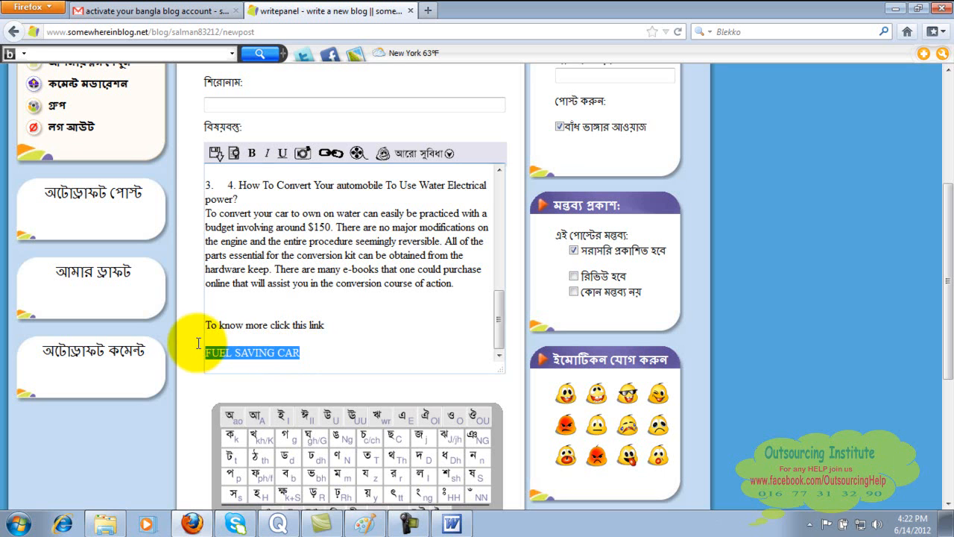
left_click(329, 154)
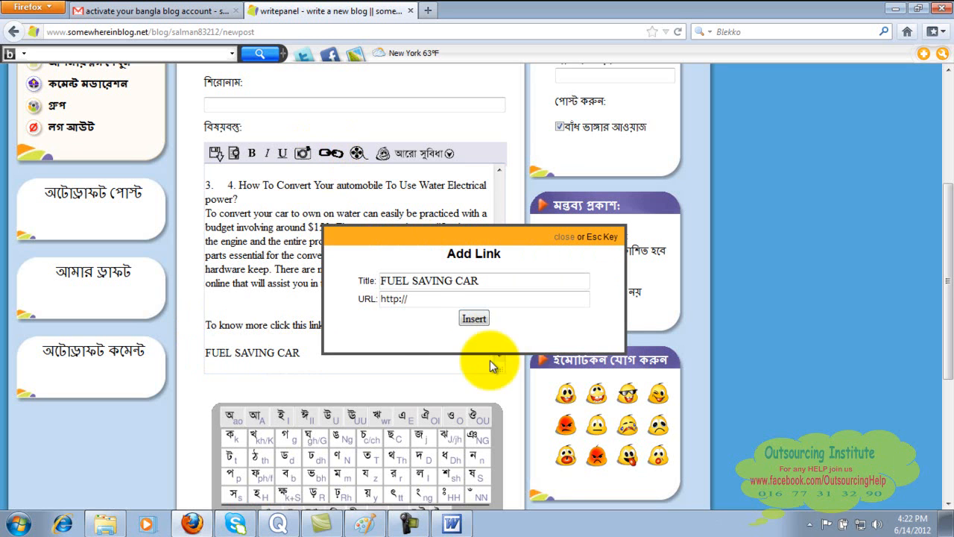
left_click(419, 299)
type("ww")
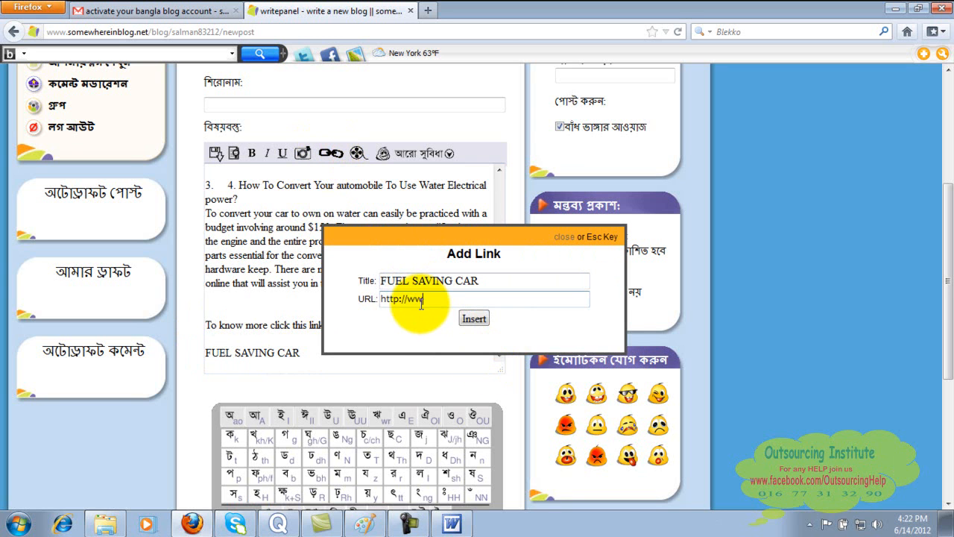
type("w.toyota.com")
left_click(472, 319)
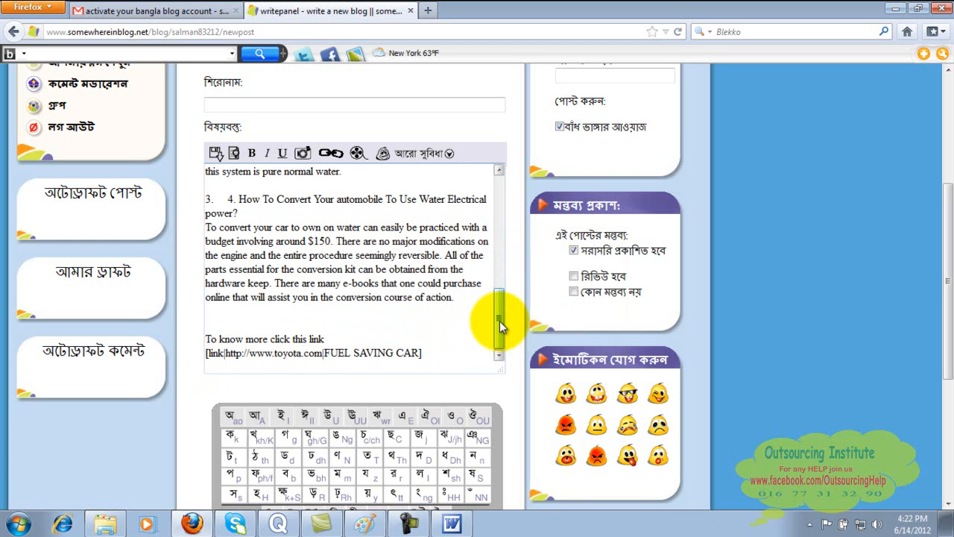
mouse_move(499, 321)
left_mouse_down()
mouse_move(520, 184)
mouse_move(505, 320)
mouse_move(502, 249)
mouse_move(497, 329)
left_mouse_up()
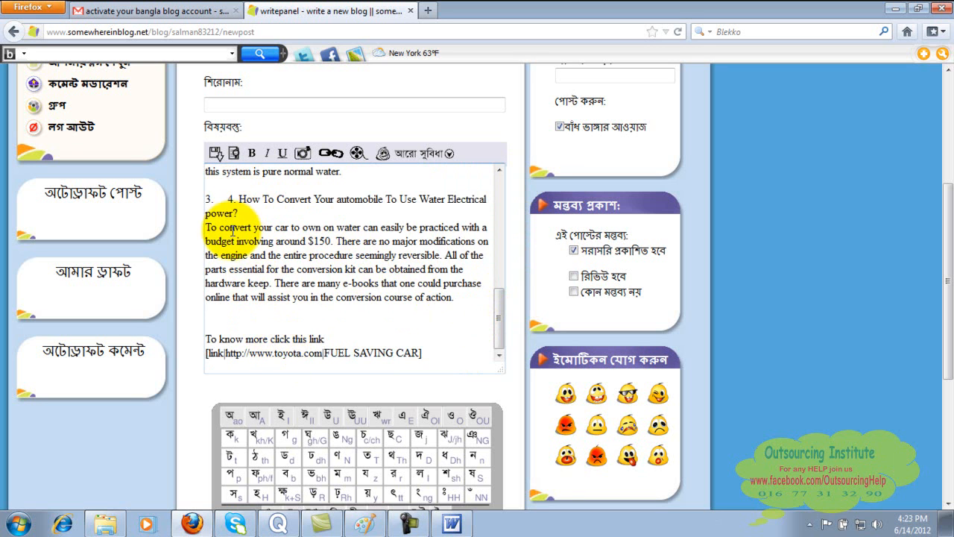
left_click(427, 10)
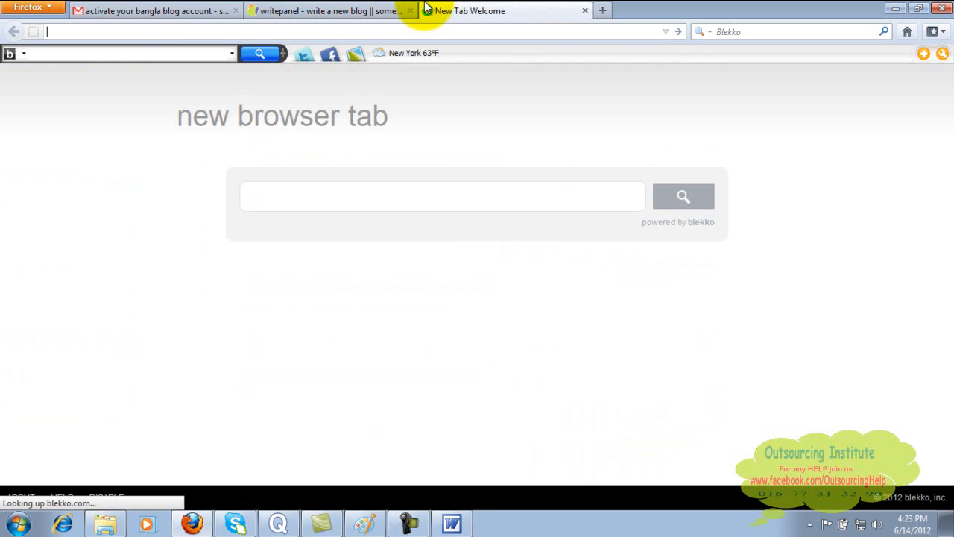
left_click(375, 9)
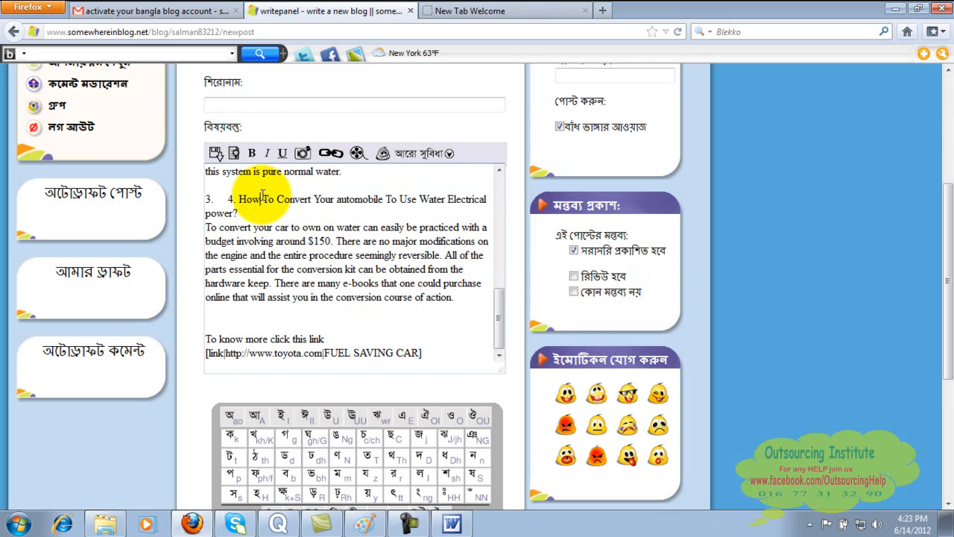
key("BackSpace")
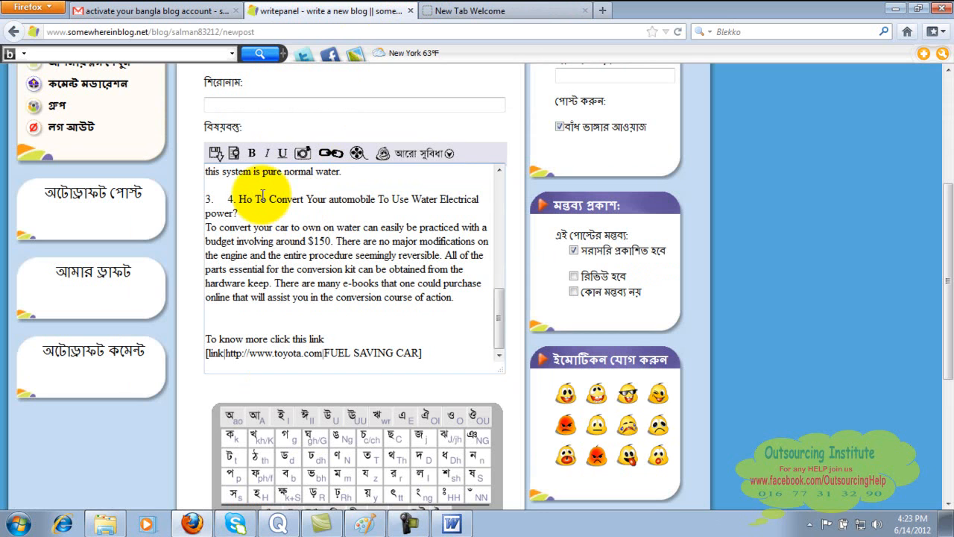
key("ctrl+a")
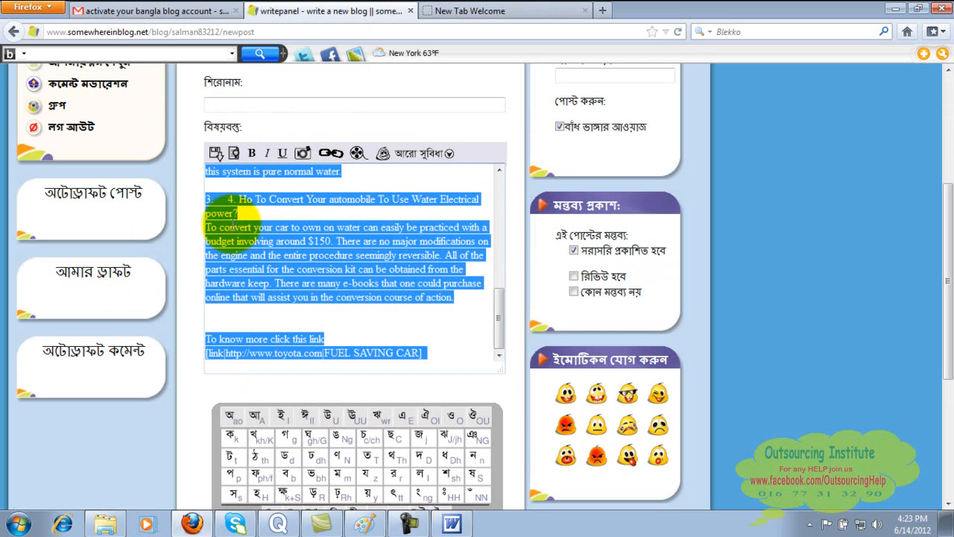
right_click(233, 226)
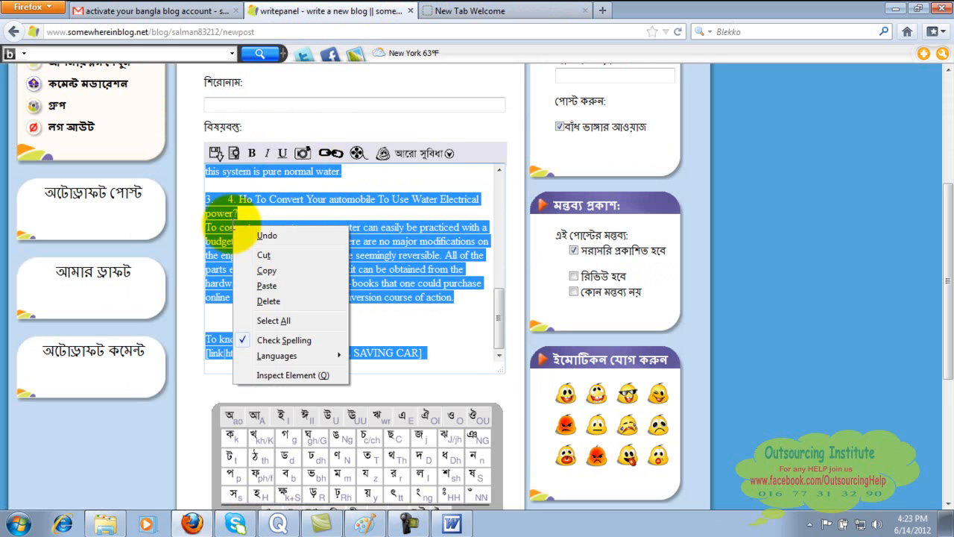
left_click(486, 6)
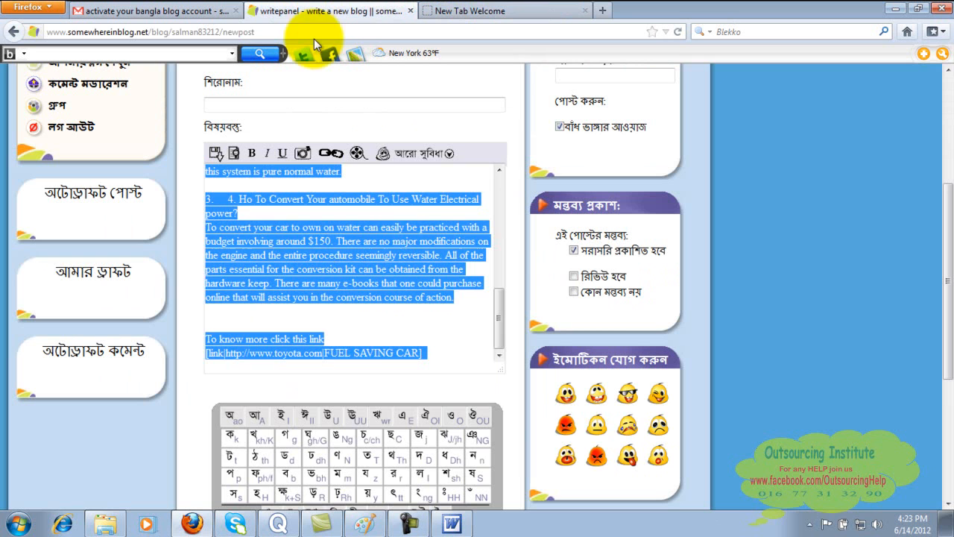
left_click(366, 340)
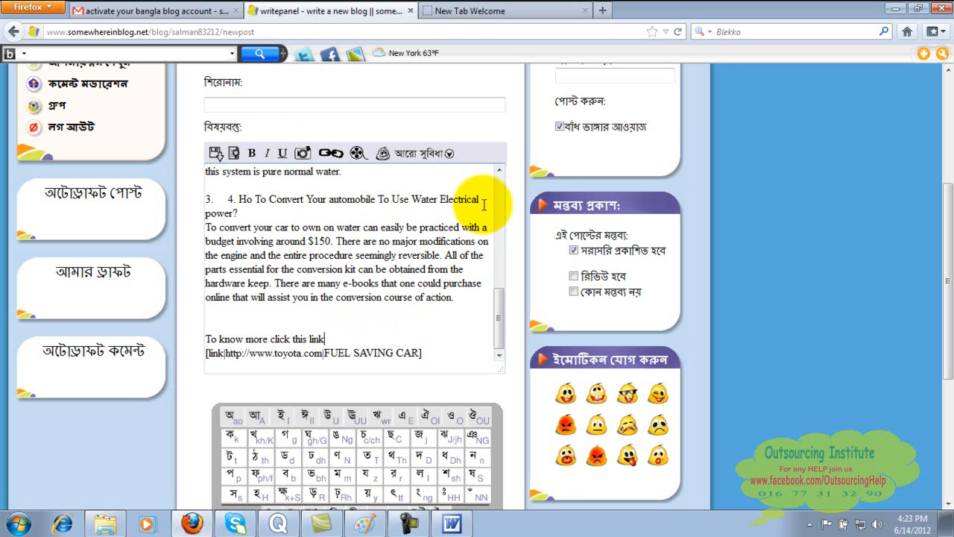
left_click(471, 106)
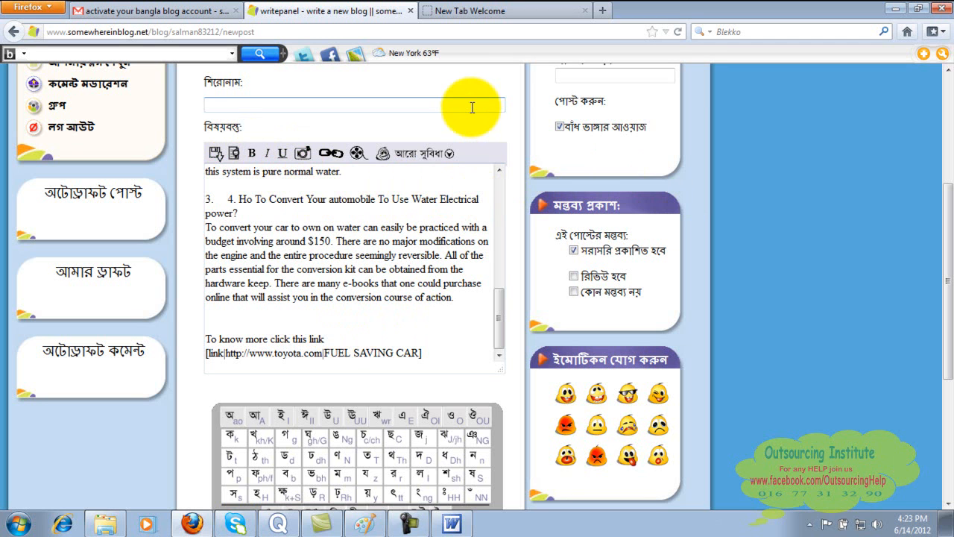
type("ফ")
key("BackSpace")
- Switch the post editor's keyboard layout to English and title the post "Car fuel saving tips"
left_click(947, 71)
left_click(948, 70)
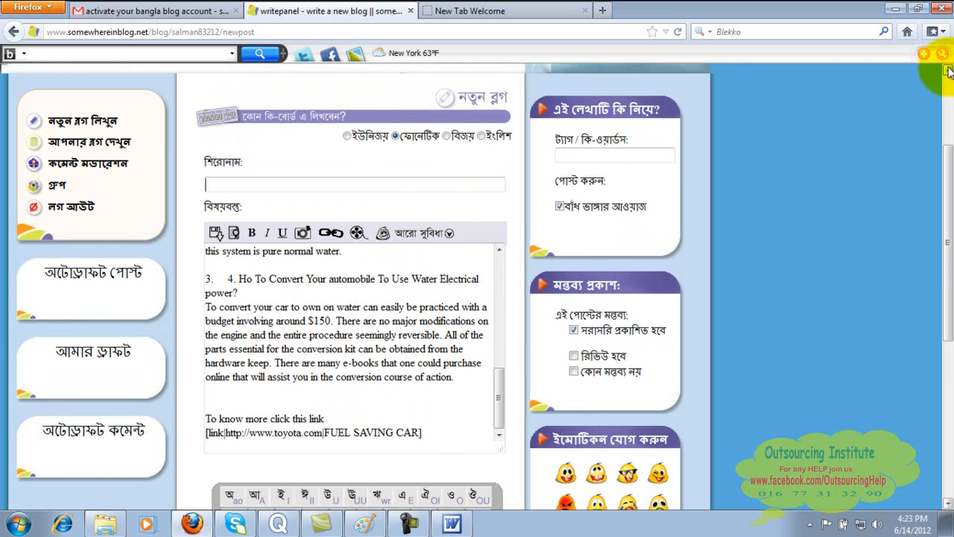
left_click(481, 136)
left_click(346, 184)
type("Fuel")
key("BackSpace")
key("BackSpace")
key("BackSpace")
key("BackSpace")
key("BackSpace")
key("BackSpace")
type("Car fuel saving tips")
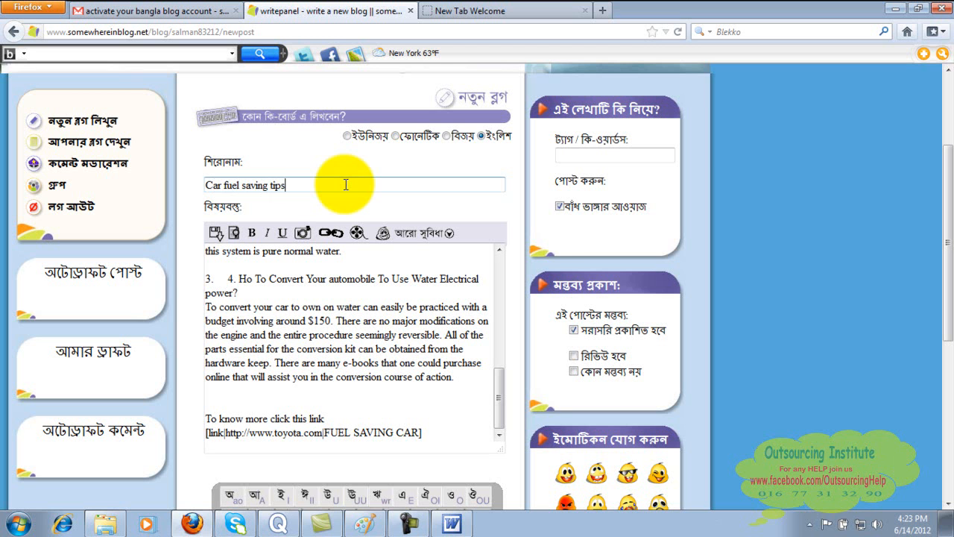
- Publish the post to the blog and open the published "Car fuel saving tips" entry
left_click_drag(948, 182, 945, 293)
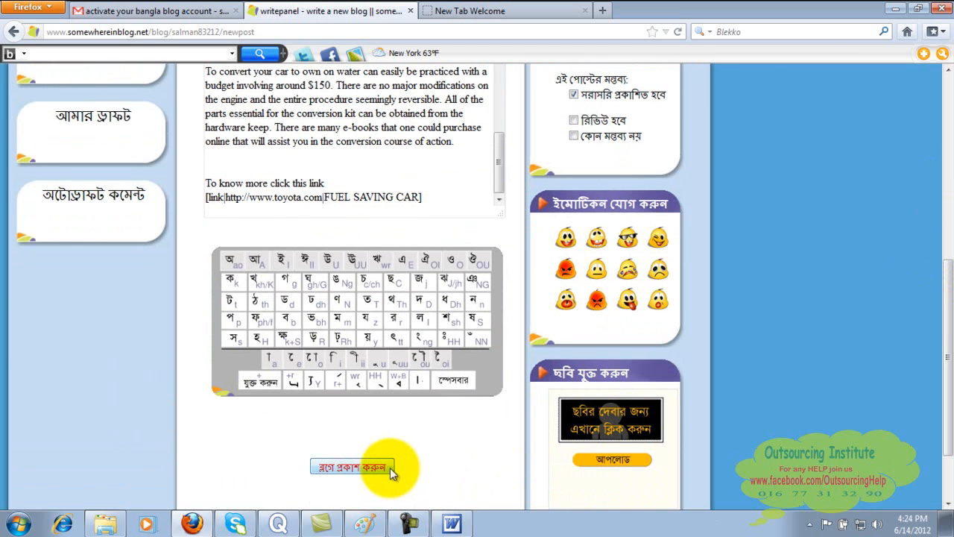
left_click(350, 468)
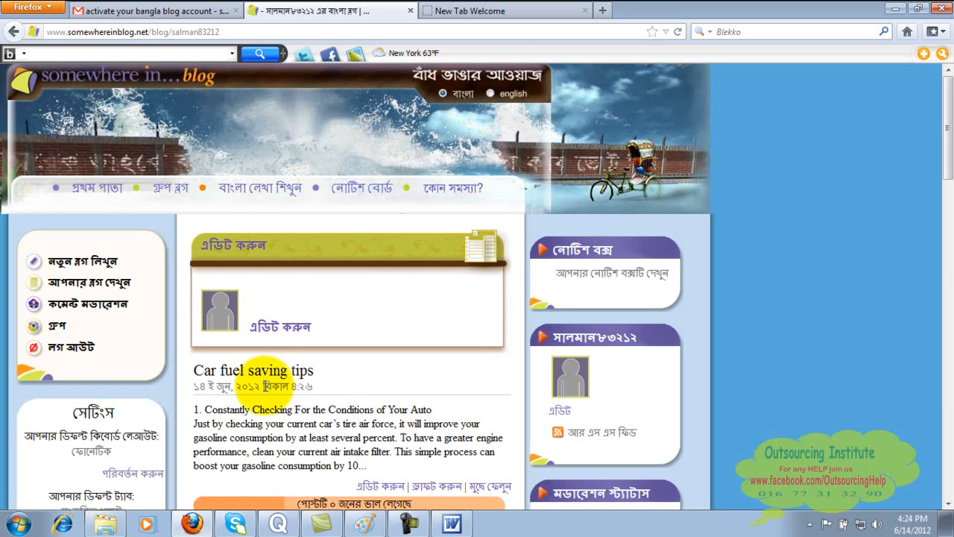
left_click(947, 505)
scroll(946, 505, "down", 3)
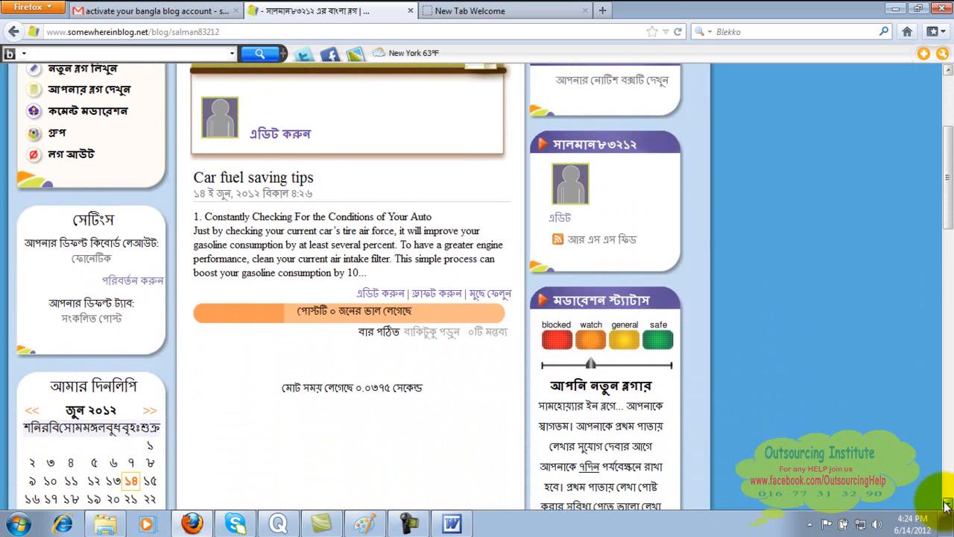
left_click(276, 185)
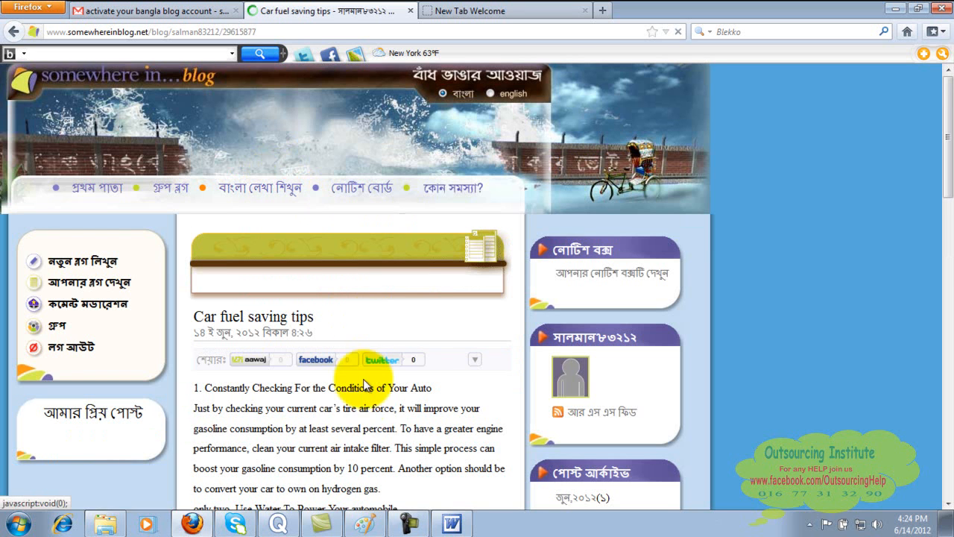
- Read through the published article, test its FUEL SAVING CAR backlink, and return to the post
left_click(949, 503)
left_click_drag(949, 503, 949, 503)
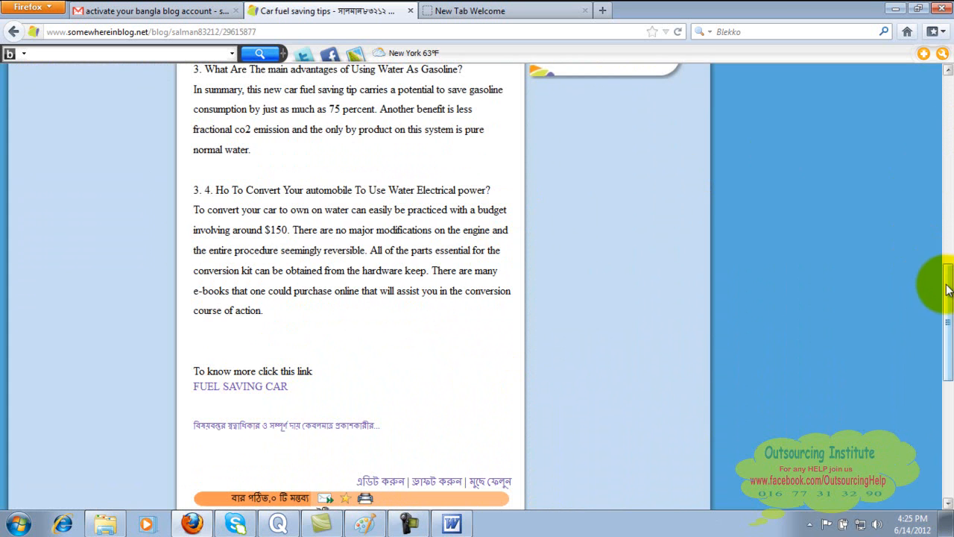
left_click_drag(947, 302, 947, 129)
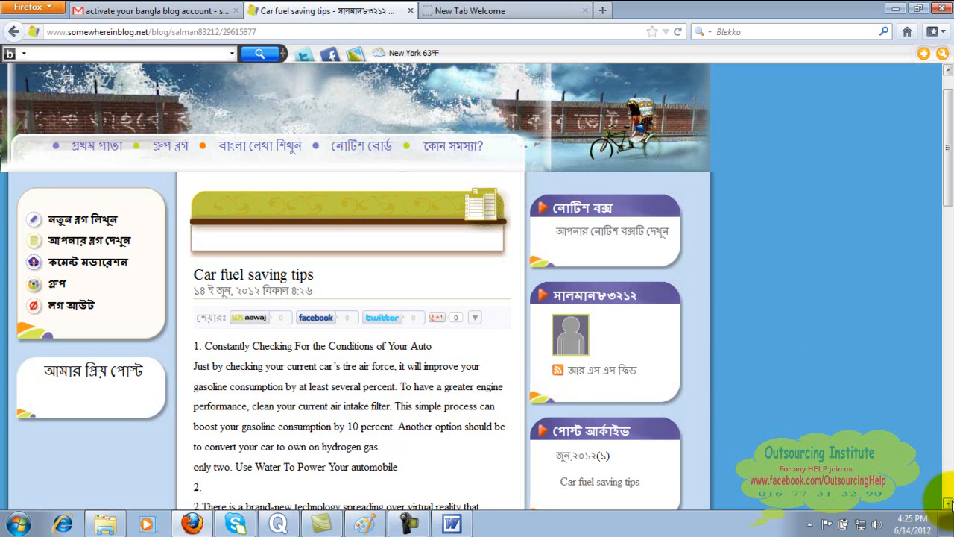
left_click_drag(948, 503, 948, 504)
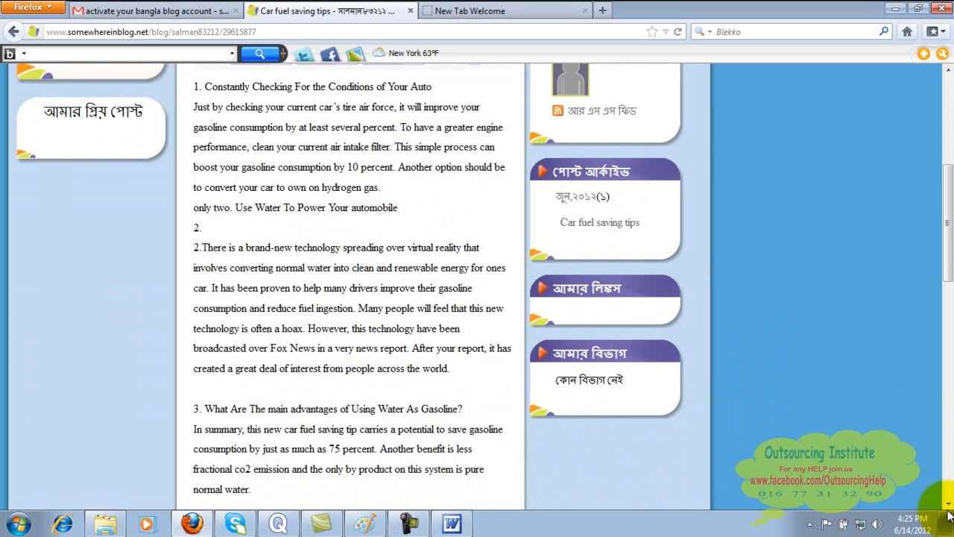
left_click_drag(948, 503, 948, 504)
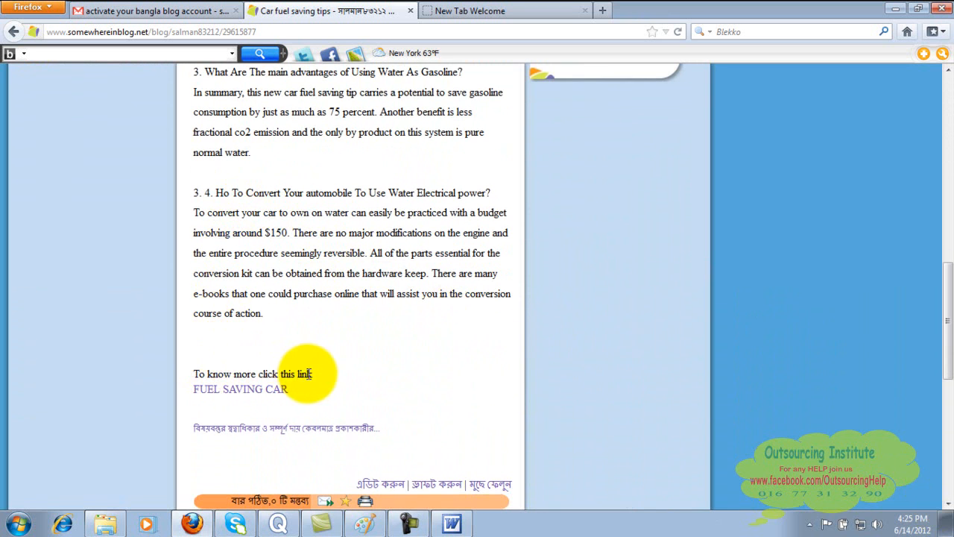
left_click(258, 389)
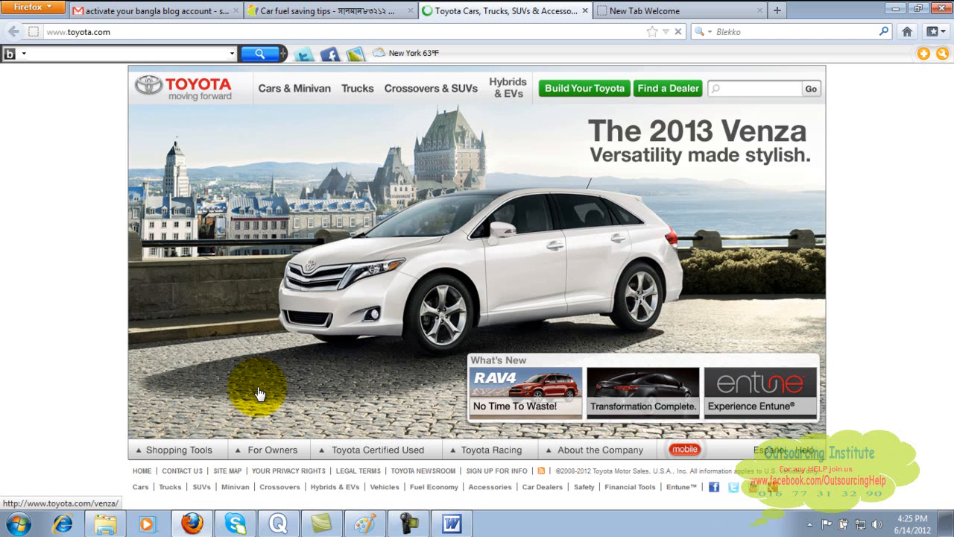
left_click(331, 11)
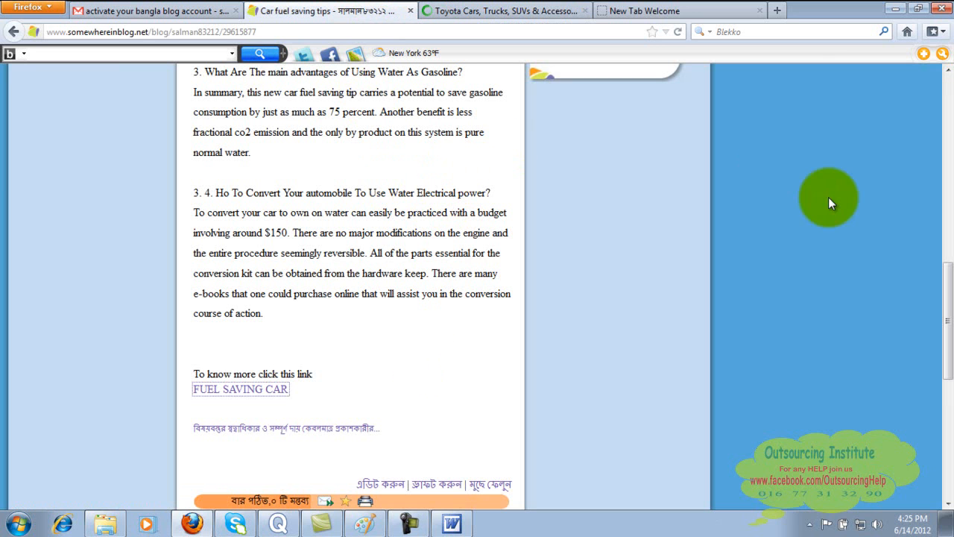
- Copy the published post's web address
left_click_drag(949, 340, 950, 148)
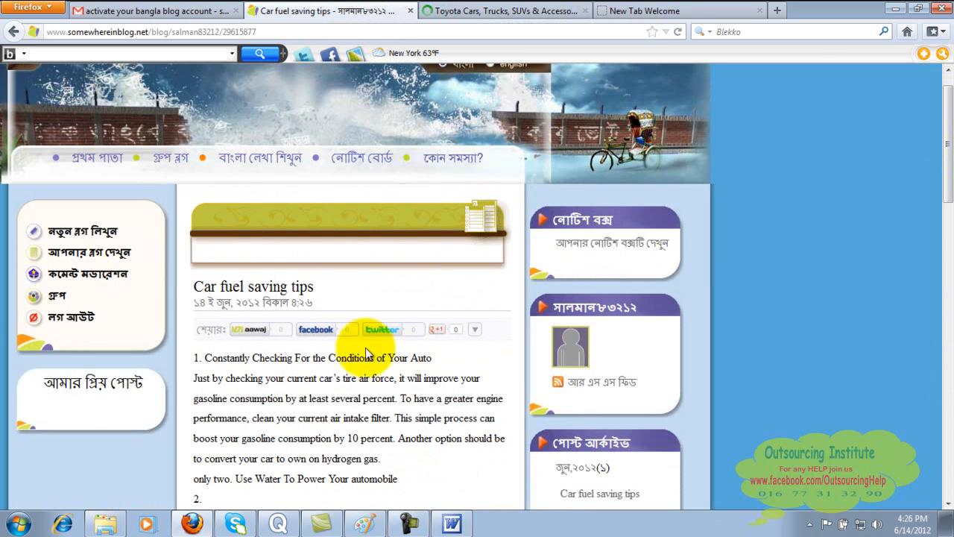
left_click(166, 28)
right_click(167, 29)
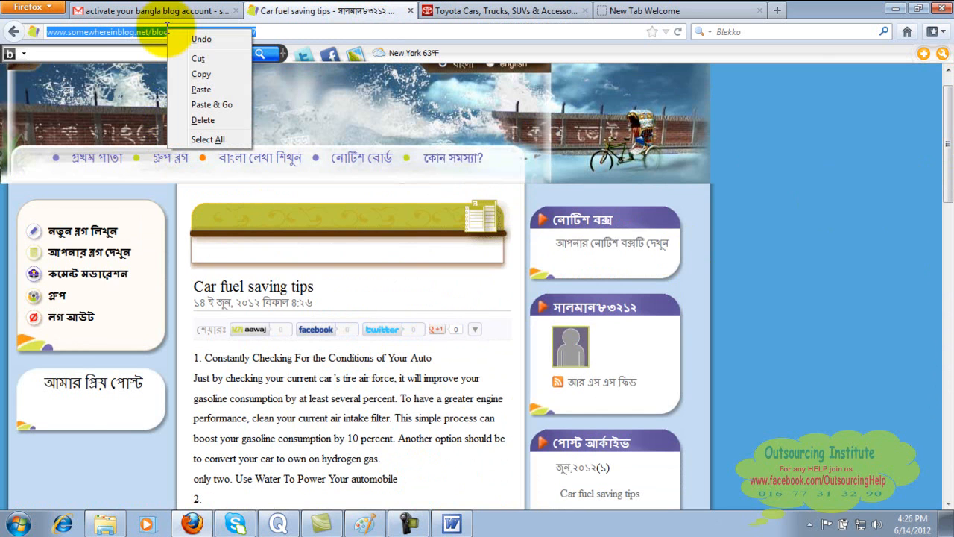
left_click(200, 75)
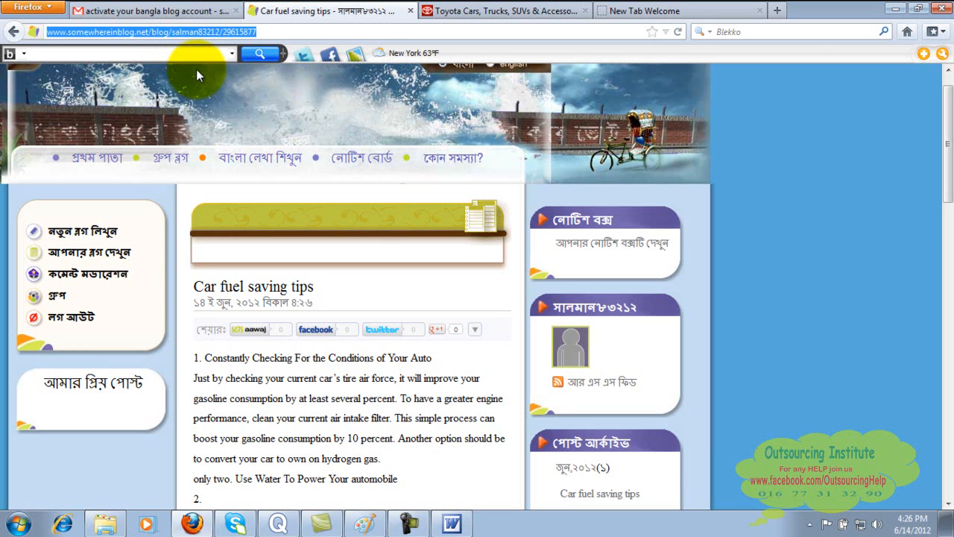
- Minimize Firefox, search the computer for "pr" and open the "proof submission" workbook in Excel
left_click(894, 8)
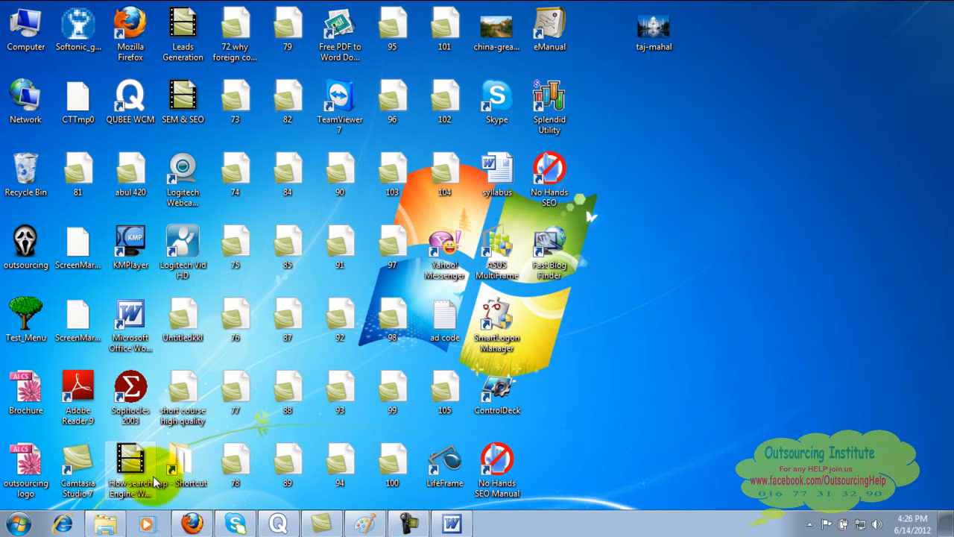
left_click(19, 524)
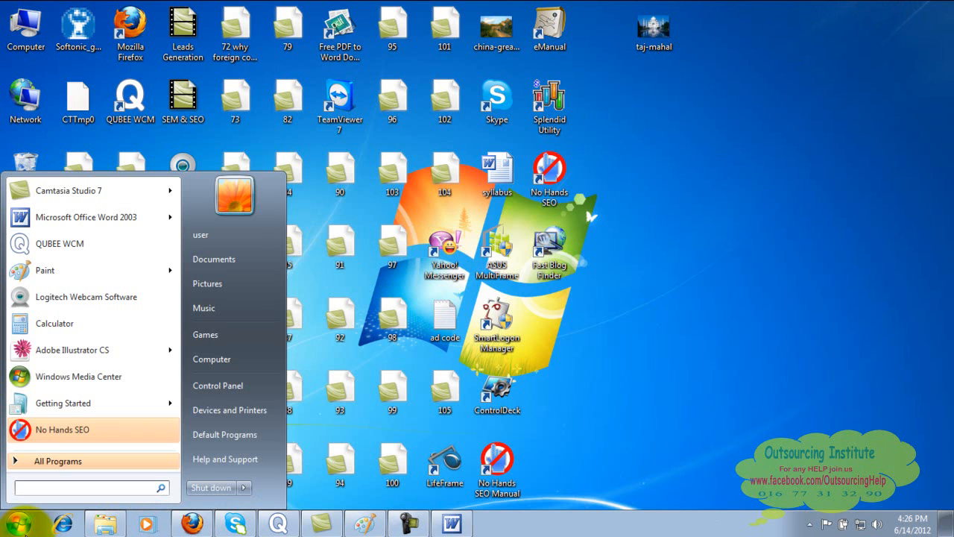
type("pr")
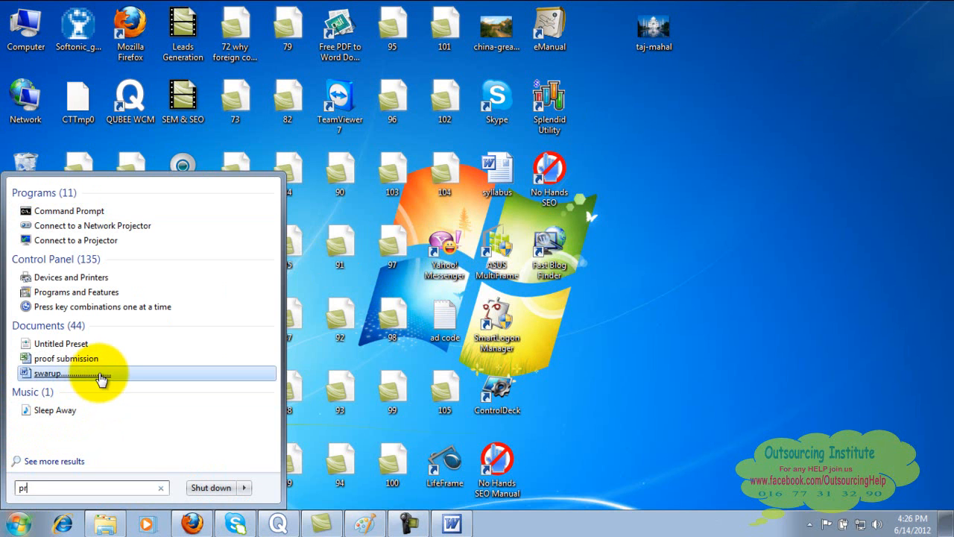
left_click(66, 359)
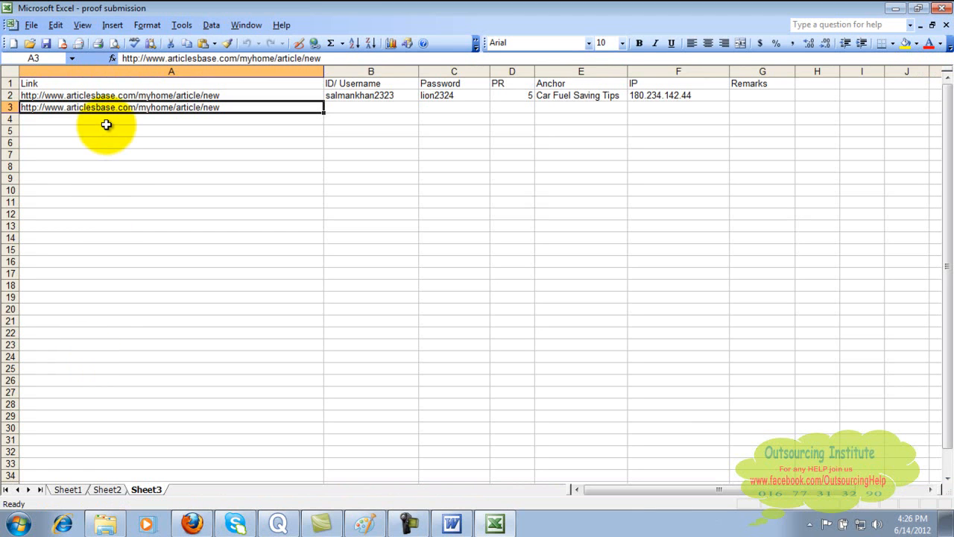
- Paste the copied post address into cell A5 of the Link column
left_click(109, 130)
right_click(108, 130)
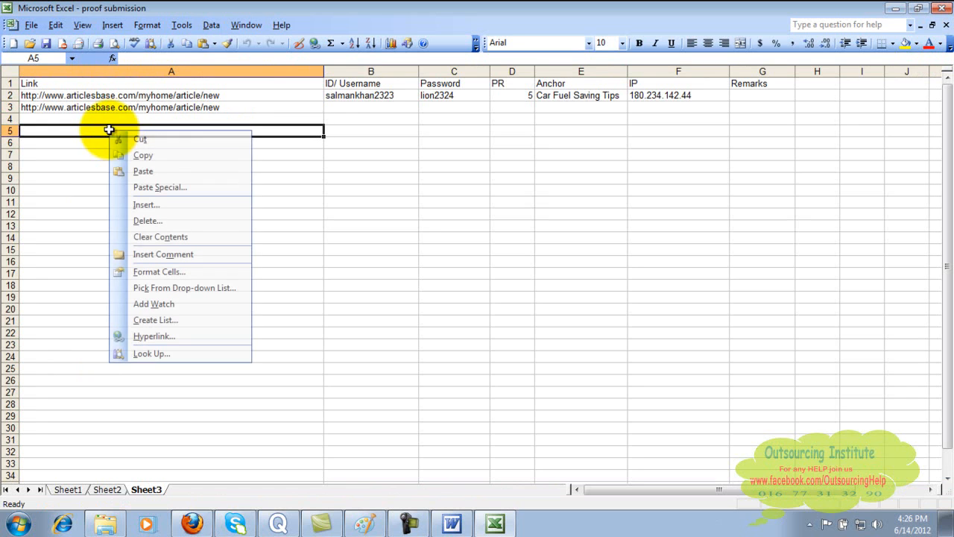
left_click(143, 171)
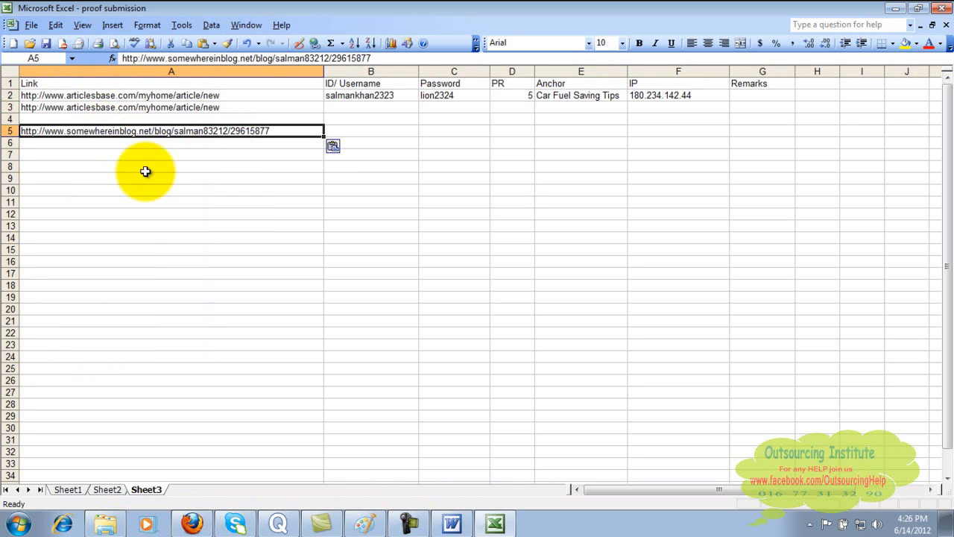
- Enter the blog account's username in cell B5 of the ID/ Username column
left_click(360, 130)
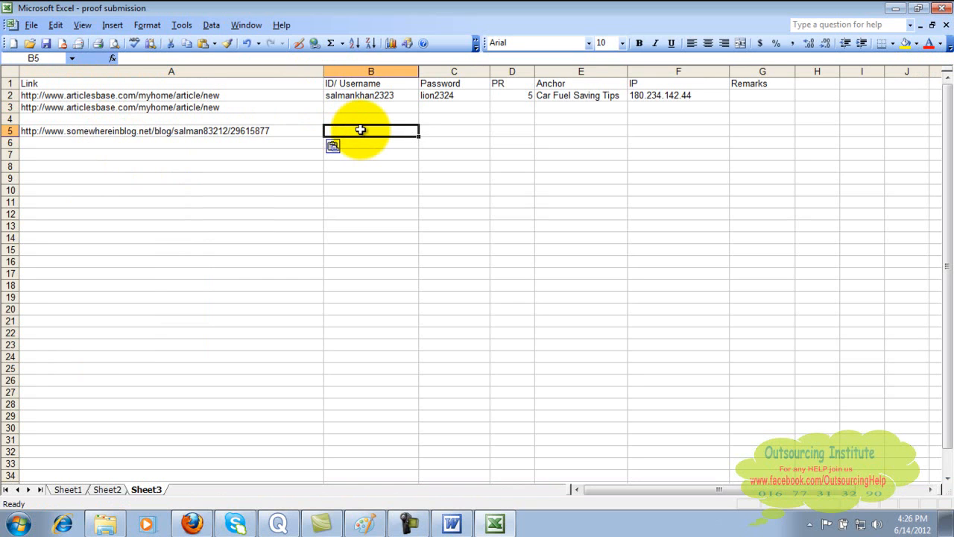
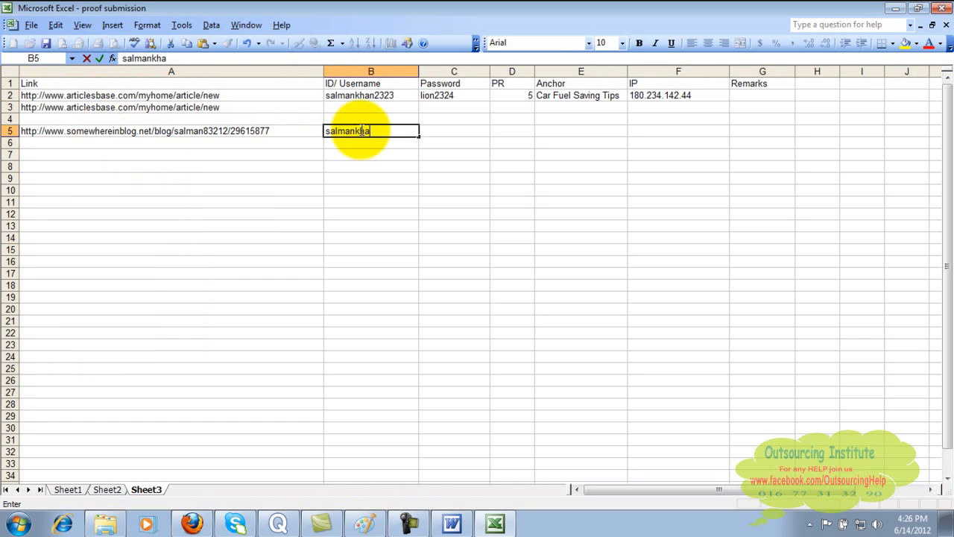
- Enter the account password in cell C5 of the Password column
left_click(465, 133)
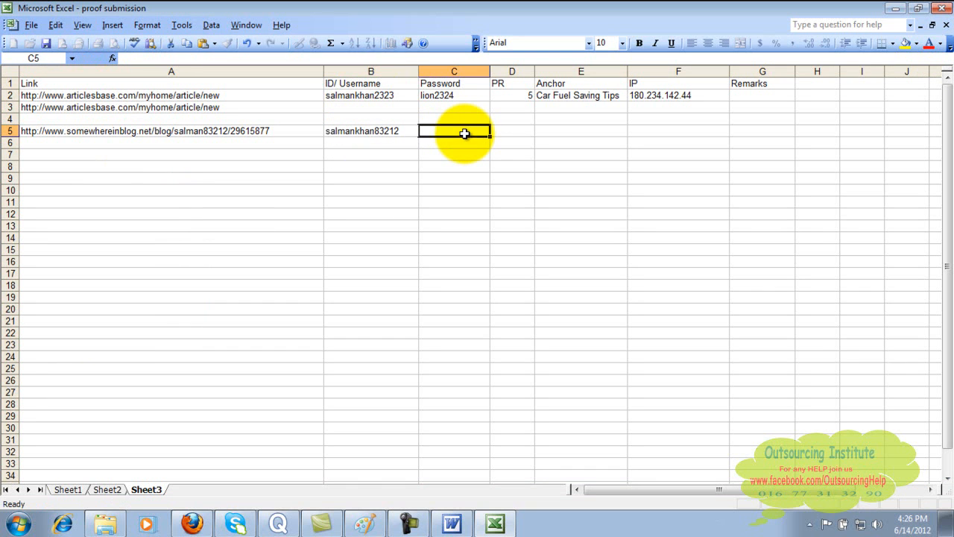
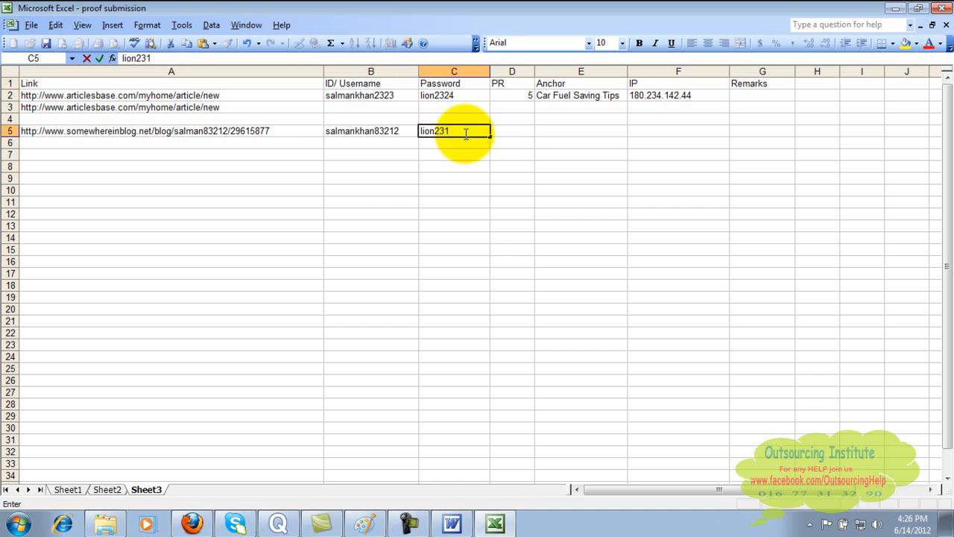
- Check the blog page in Firefox, return to Excel and enter 5 in cell D5 of the PR column
left_click(512, 130)
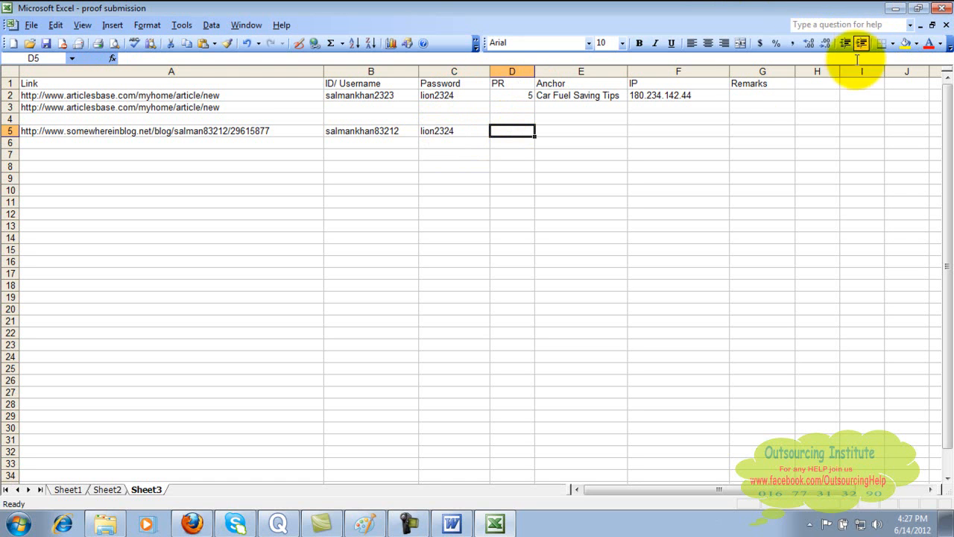
left_click(896, 9)
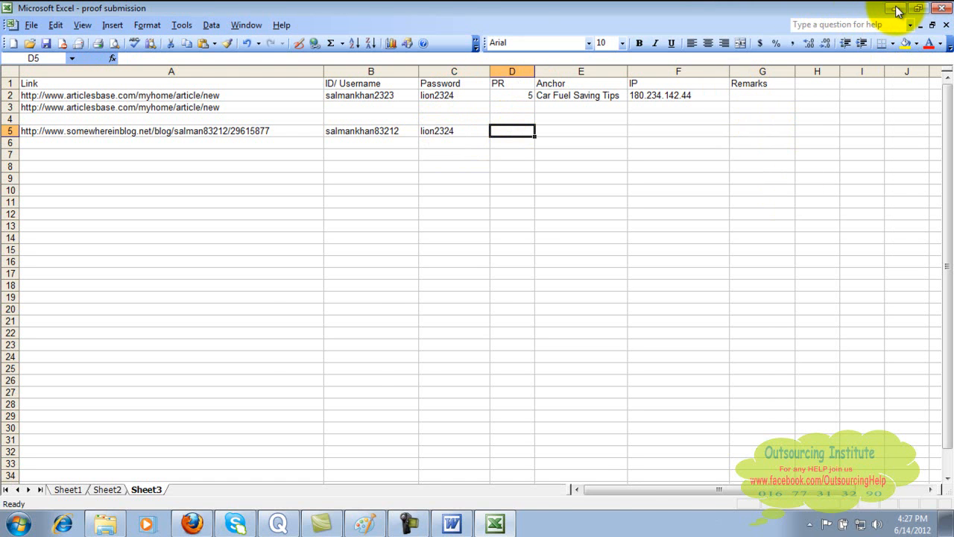
left_click(192, 523)
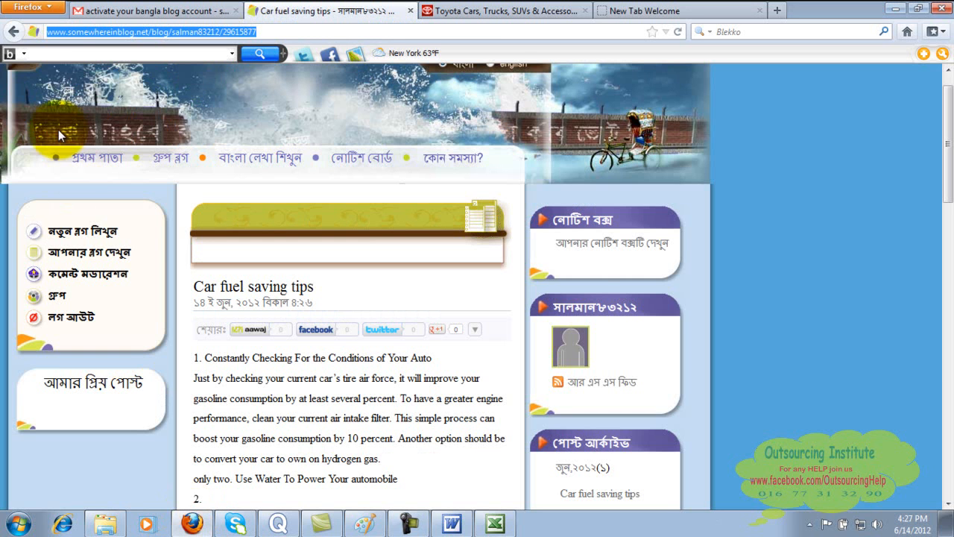
left_click(47, 34)
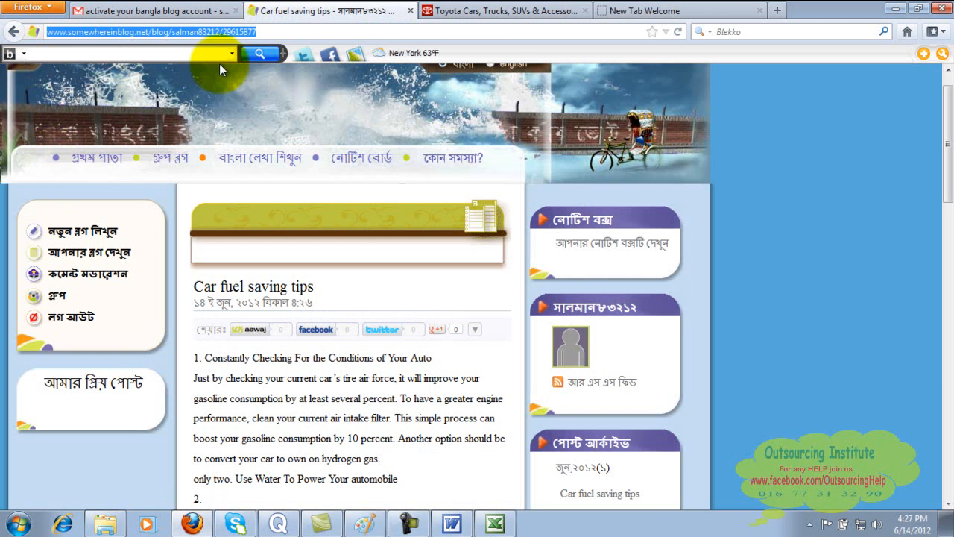
left_click(895, 7)
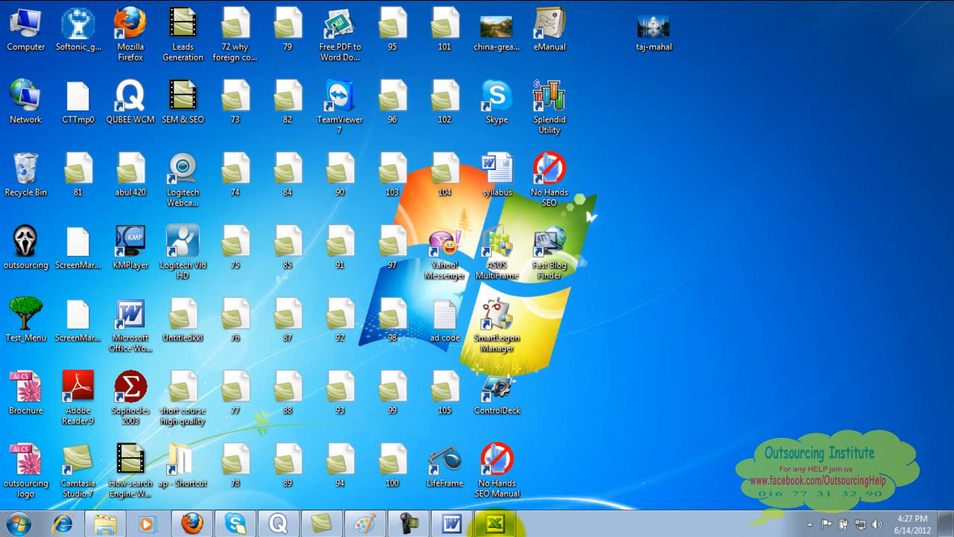
left_click(495, 523)
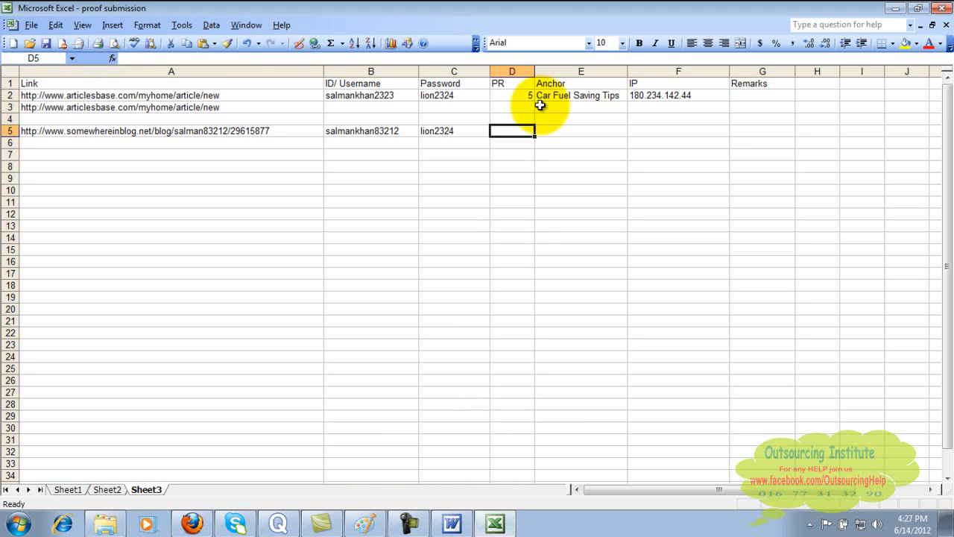
type("5")
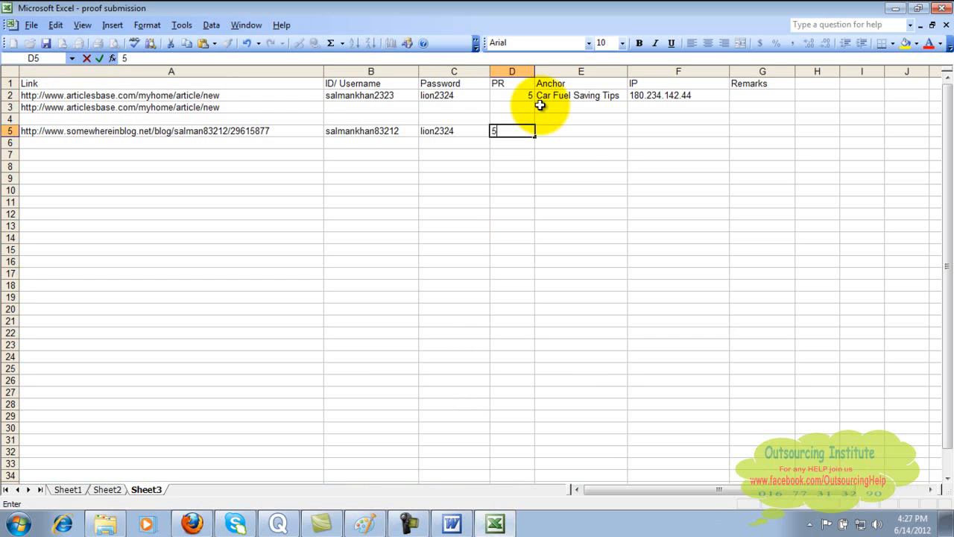
left_click(574, 128)
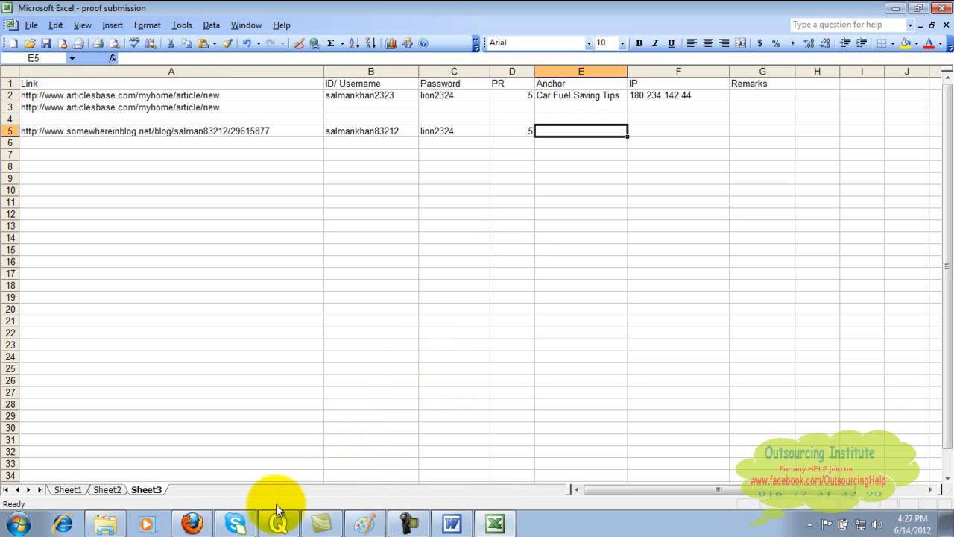
- Check the linked anchor text in the blog post in Firefox, return to Excel and enter "Fuel saving car" in cell E5 of the Anchor column
left_click(192, 523)
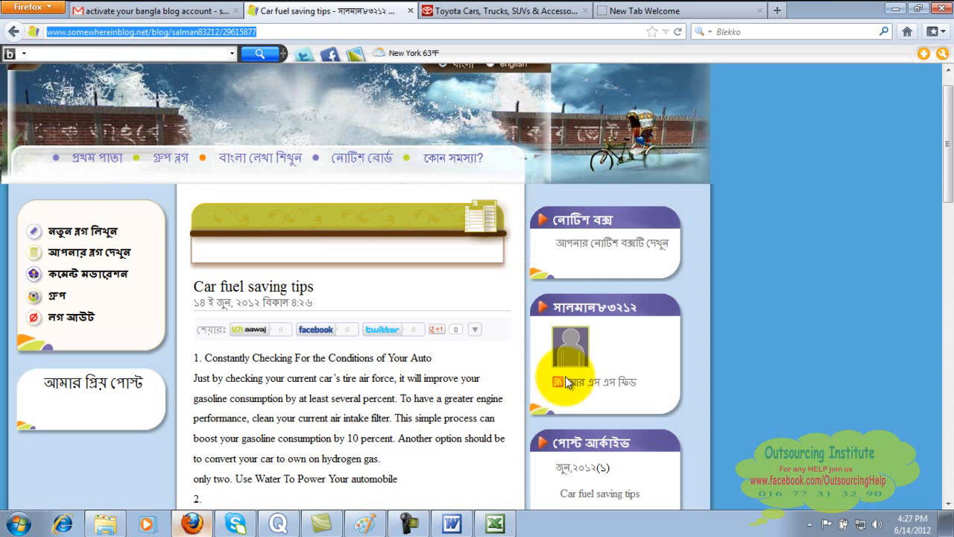
scroll(947, 503, "down", 6)
scroll(948, 506, "down", 10)
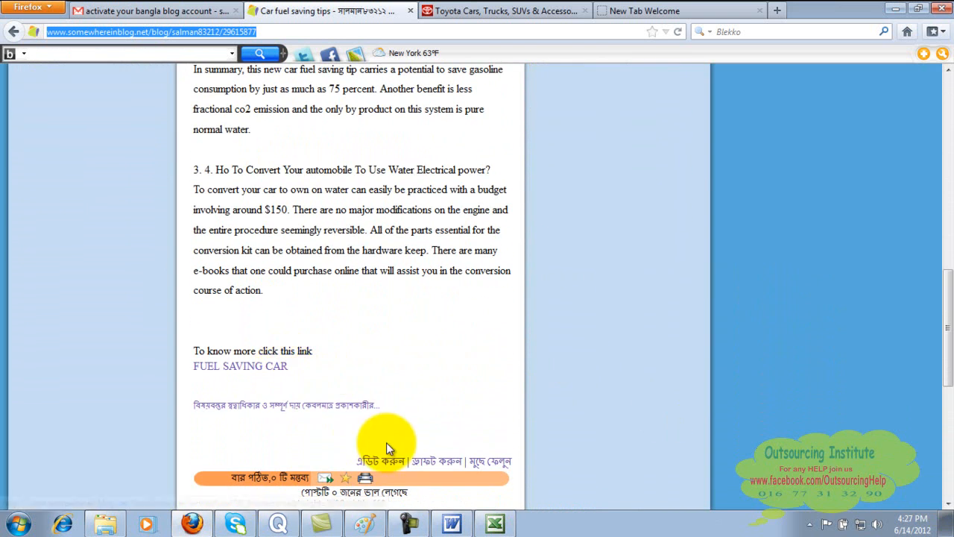
left_click(452, 524)
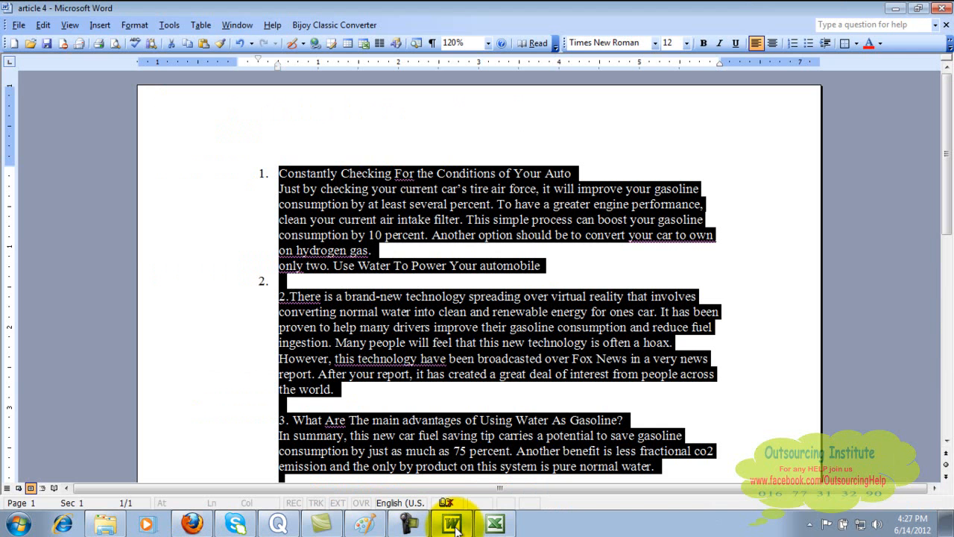
left_click(452, 523)
left_click(496, 524)
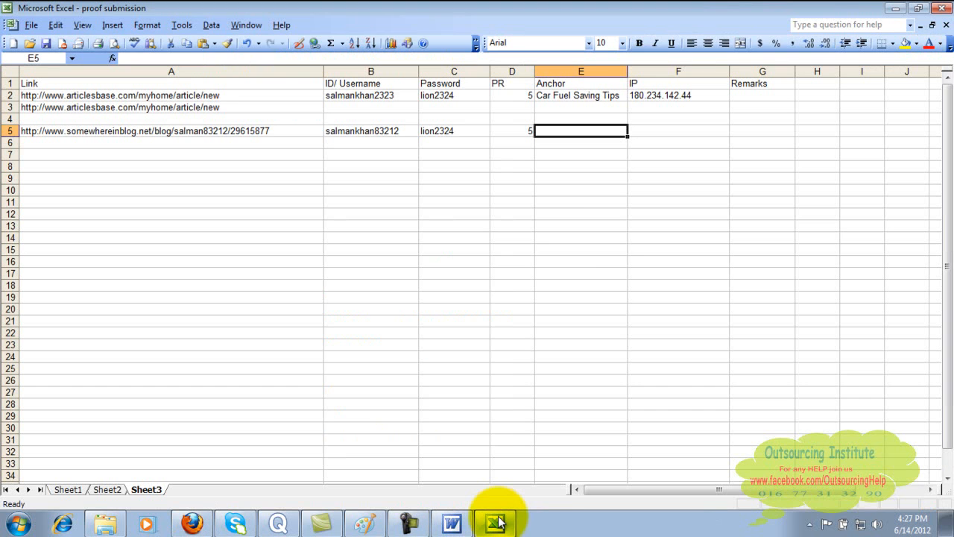
type("F")
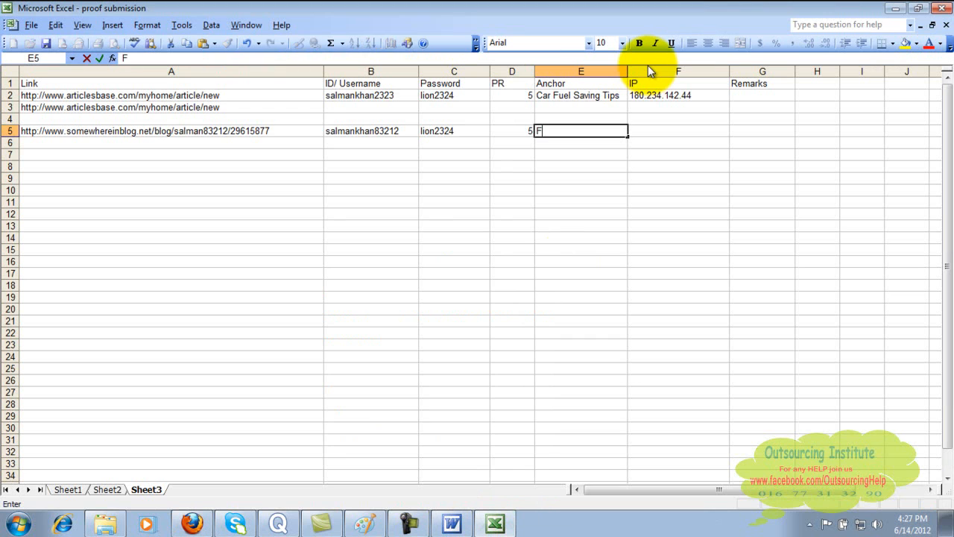
type("uel saving car")
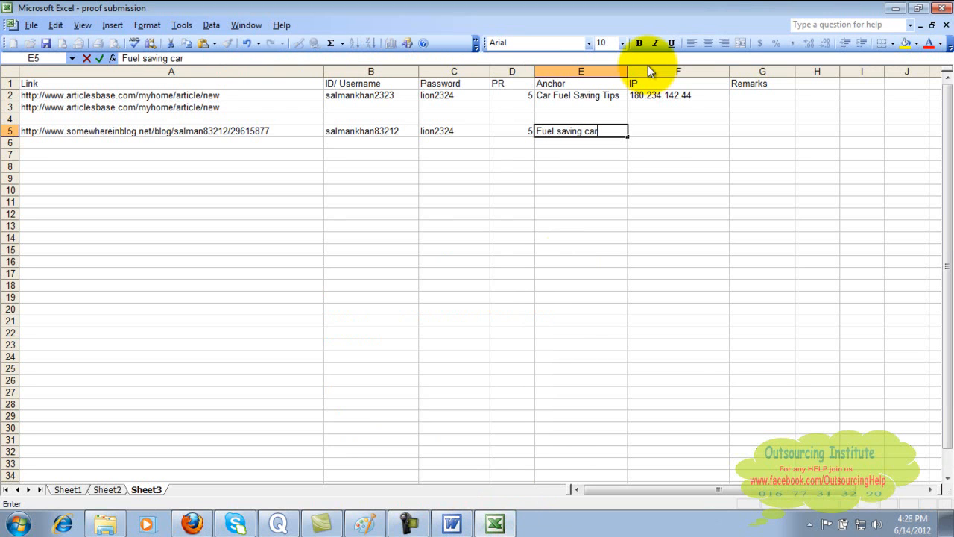
left_click(666, 132)
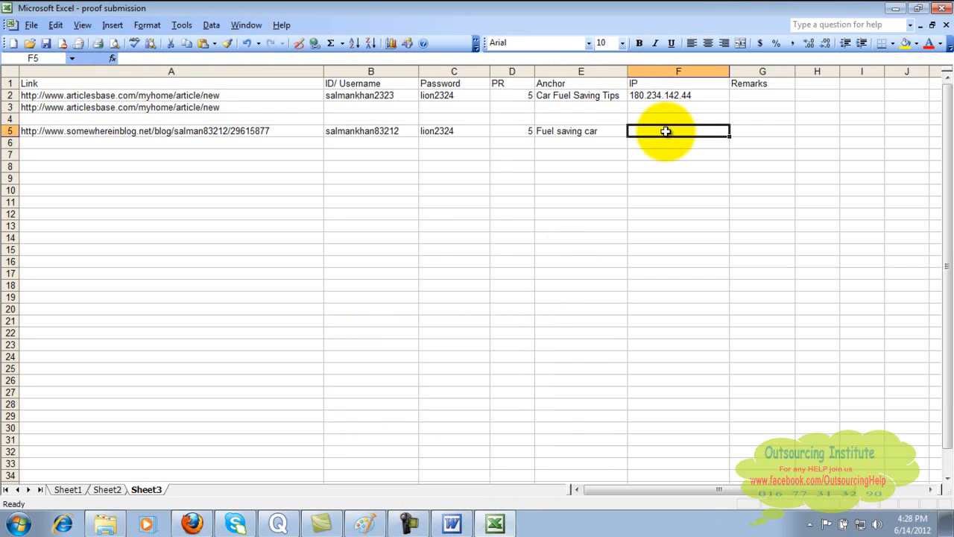
left_click(192, 523)
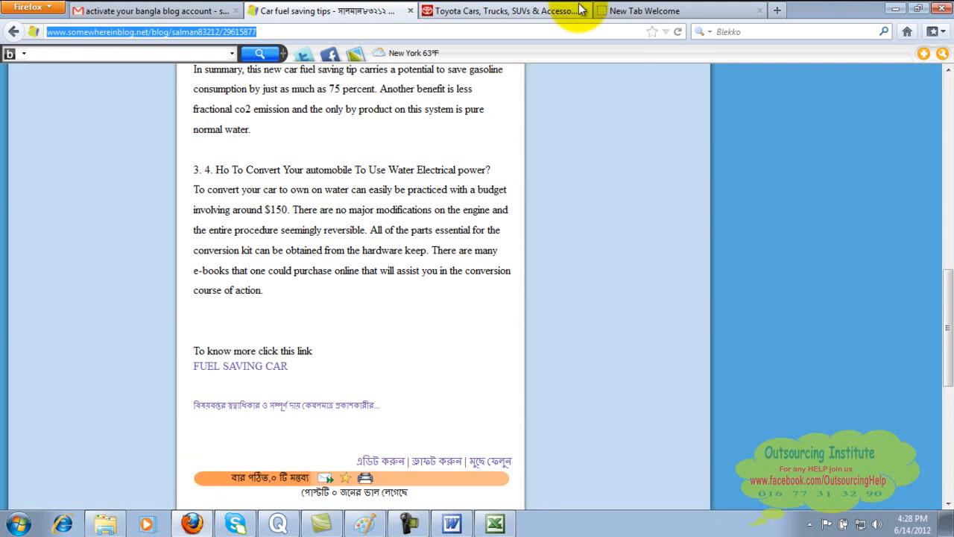
left_click(605, 10)
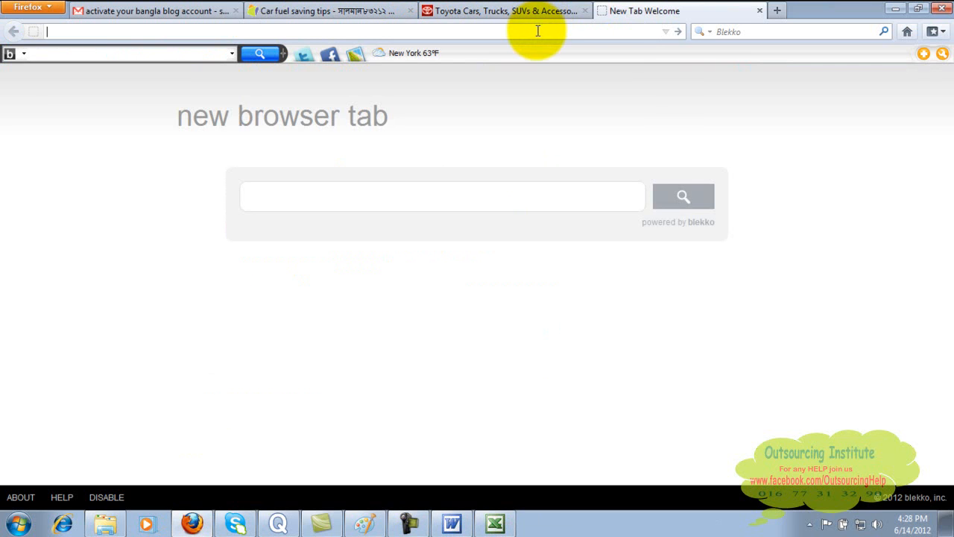
type("www.what")
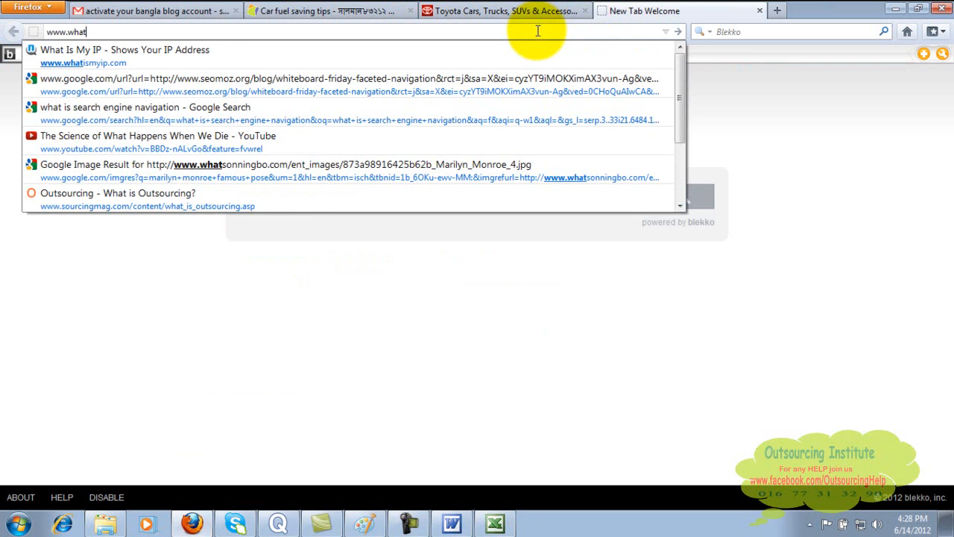
type("is")
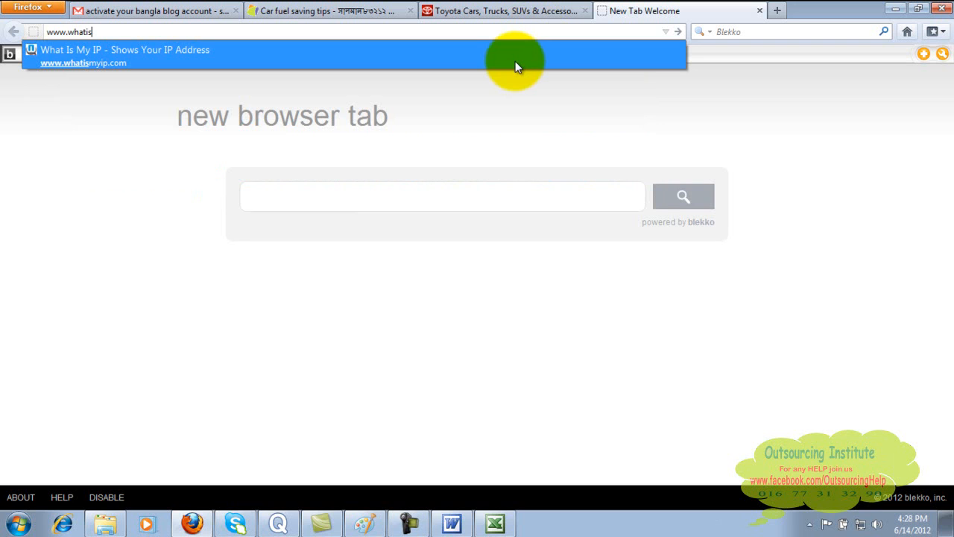
left_click(522, 55)
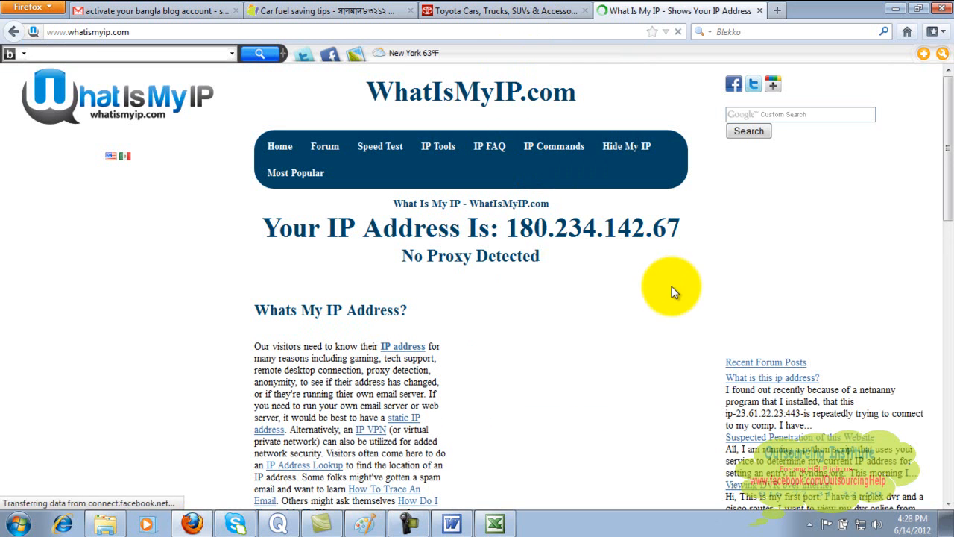
left_click_drag(507, 228, 670, 223)
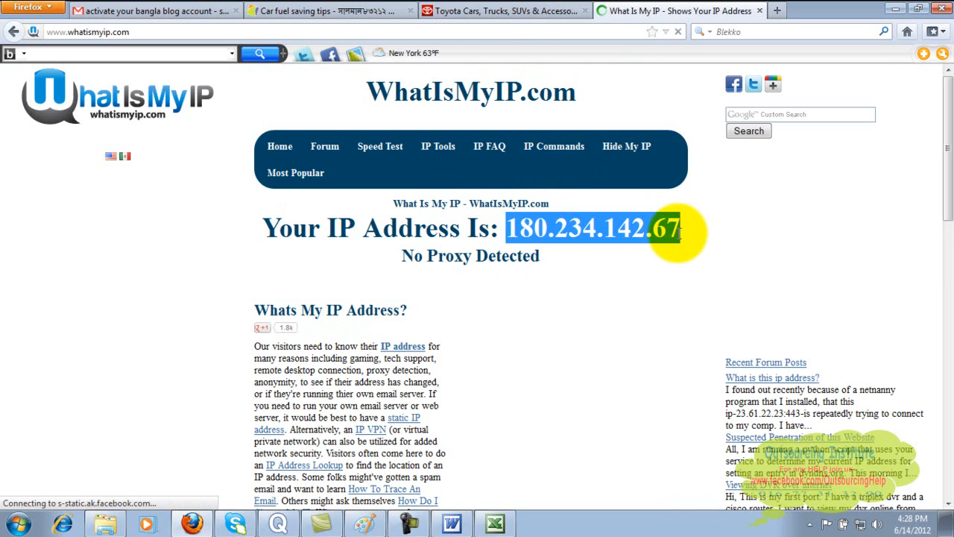
right_click(611, 232)
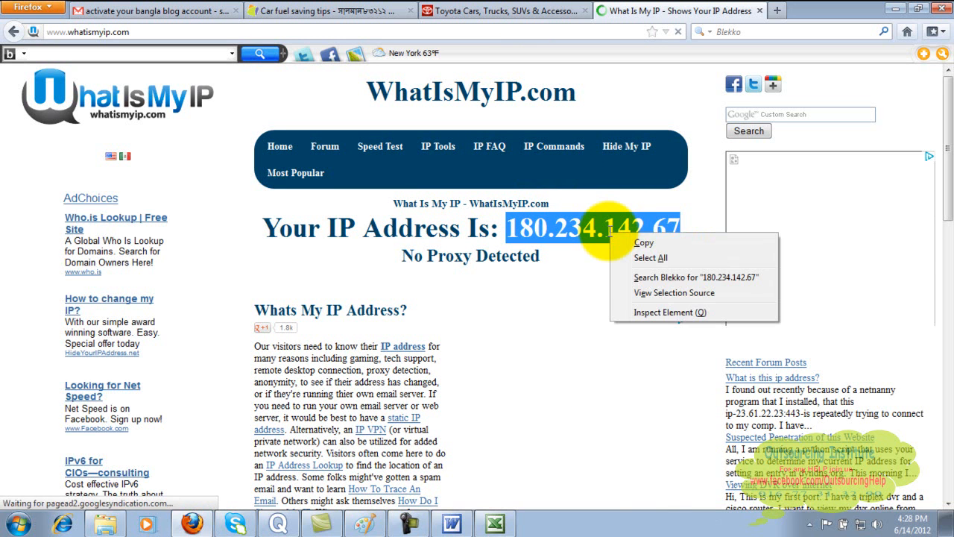
left_click(628, 243)
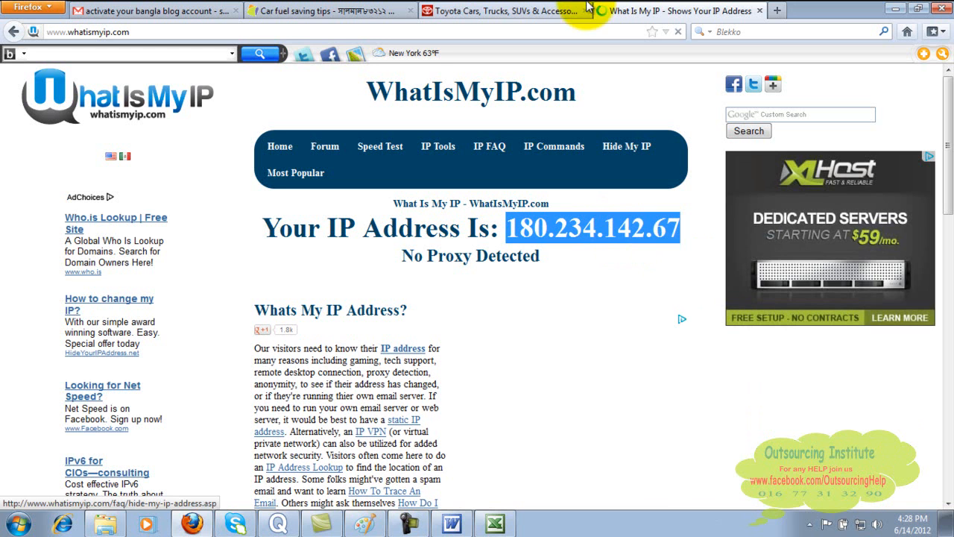
- Return to the proof submission workbook in Excel and paste the copied IP address into cell F5 of the IP column
left_click(341, 9)
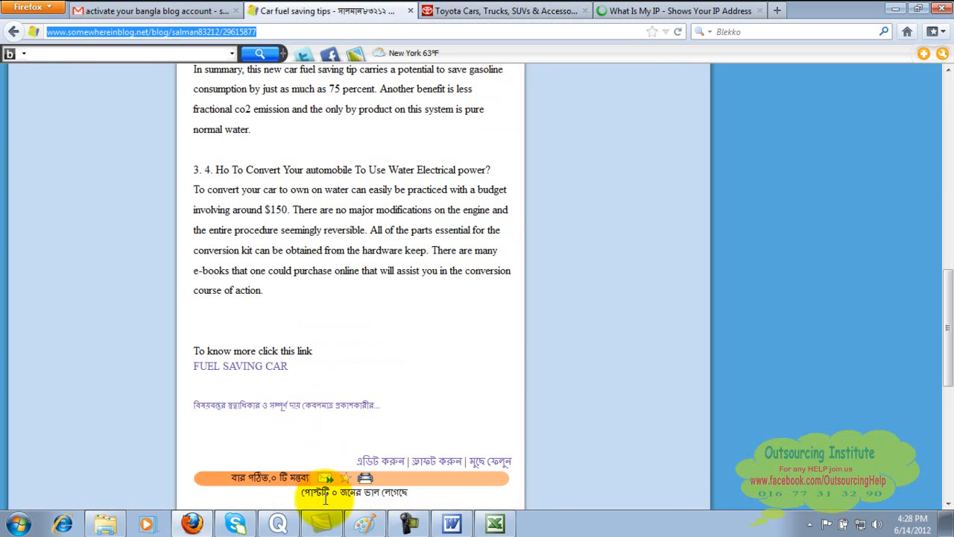
left_click(491, 525)
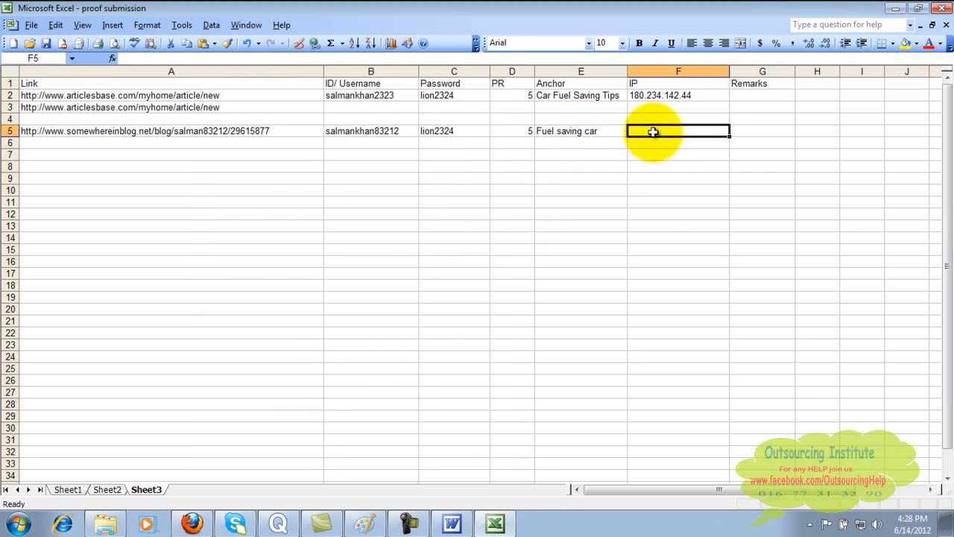
right_click(653, 131)
left_click(692, 173)
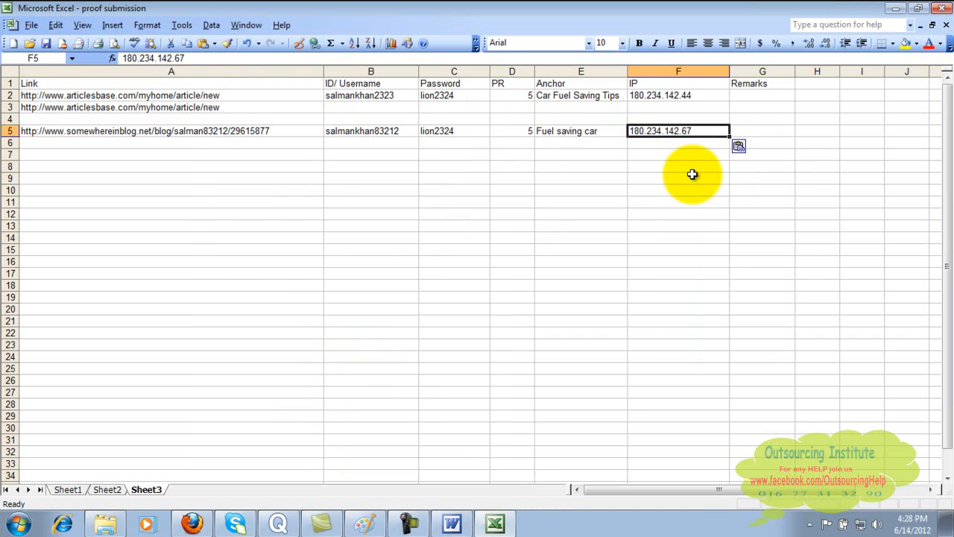
left_click(759, 127)
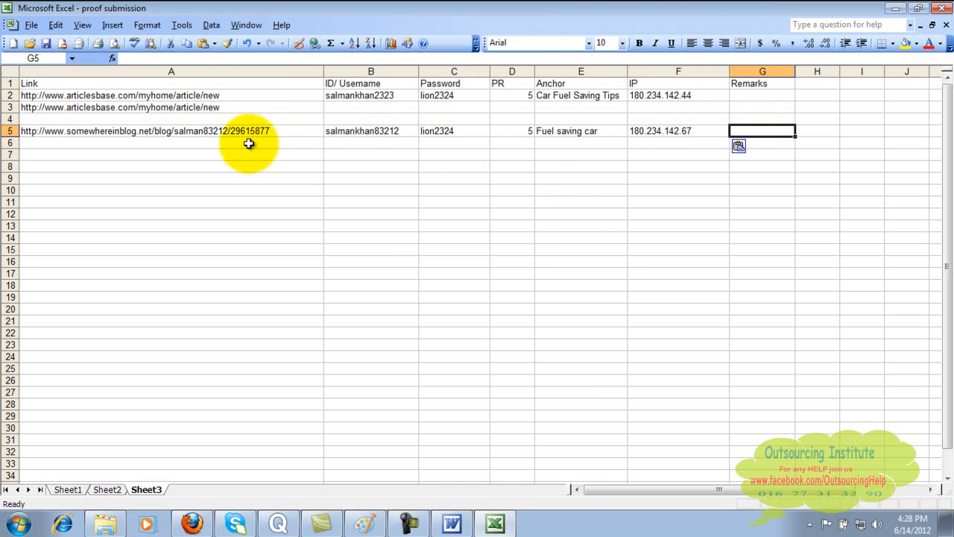
left_click(212, 131)
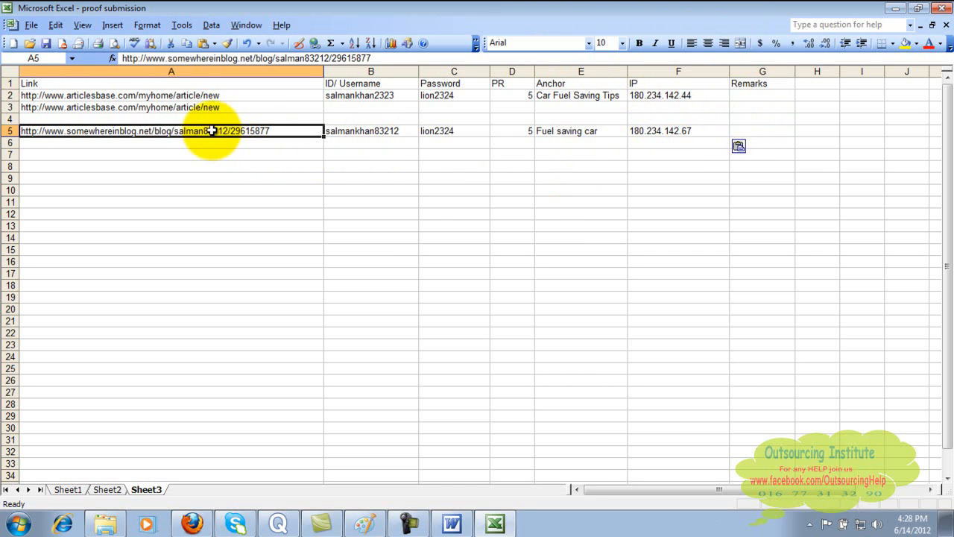
left_click(374, 131)
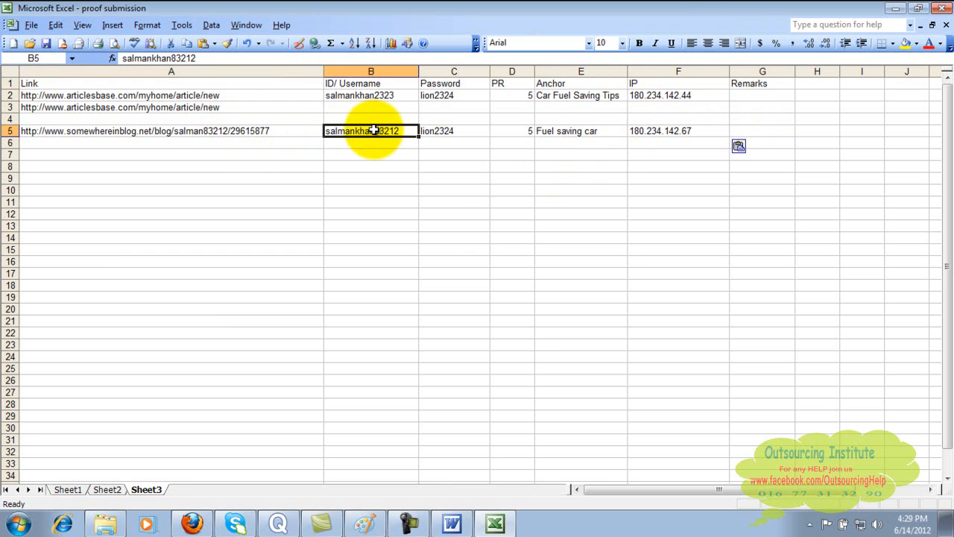
left_click(284, 132)
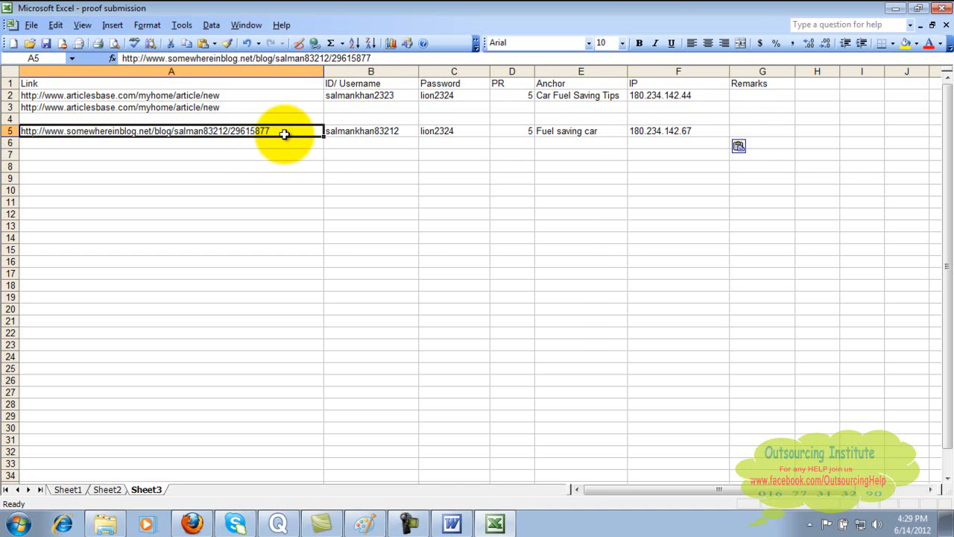